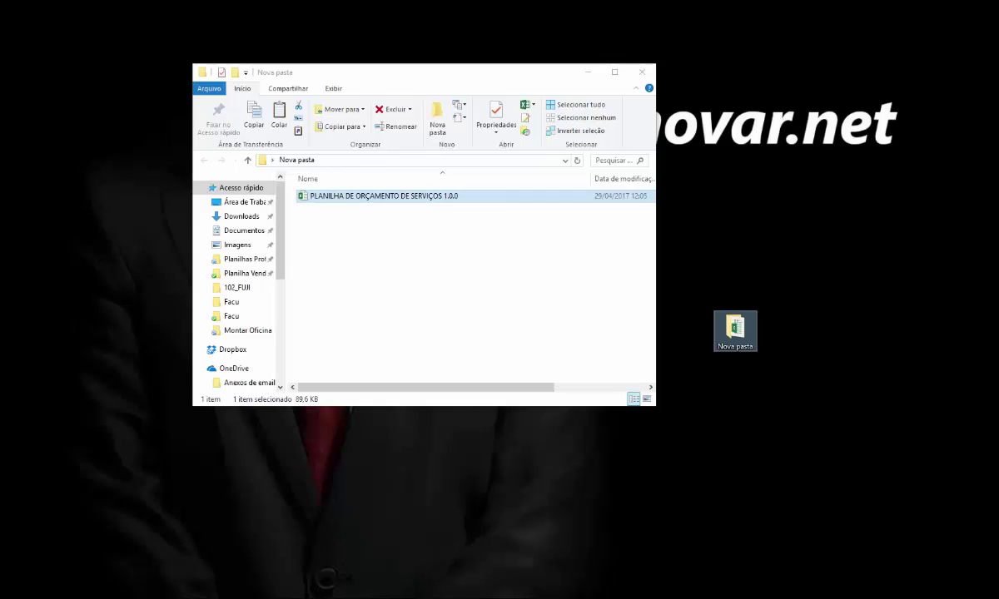
# Duplicate the PLANILHA DE ORÇAMENTO DE SERVIÇOS 1.0.0 workbook in the same folder and rename the copy Orçamento 01.
pyautogui.click(466, 292)
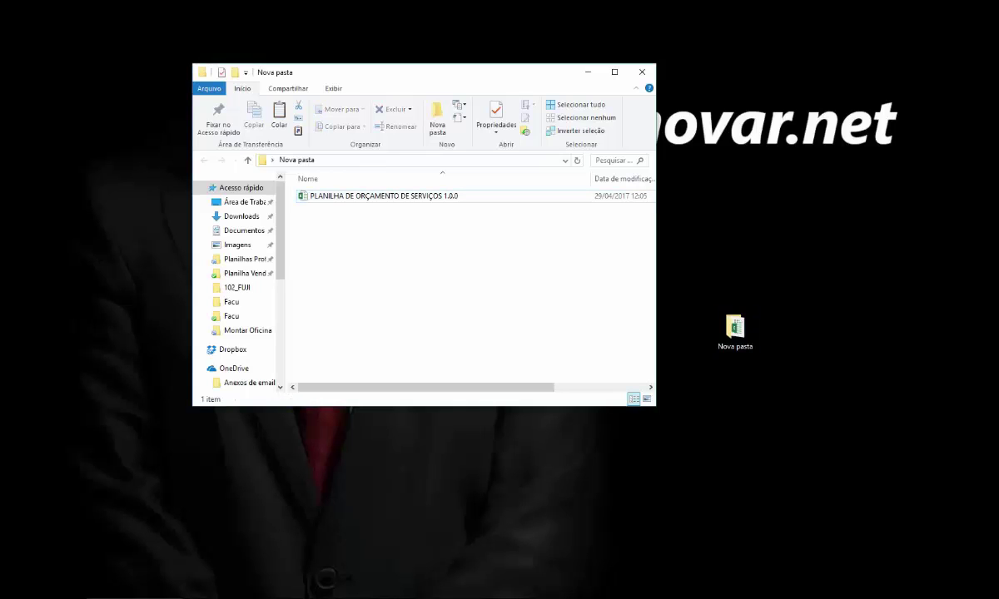
pyautogui.click(391, 197)
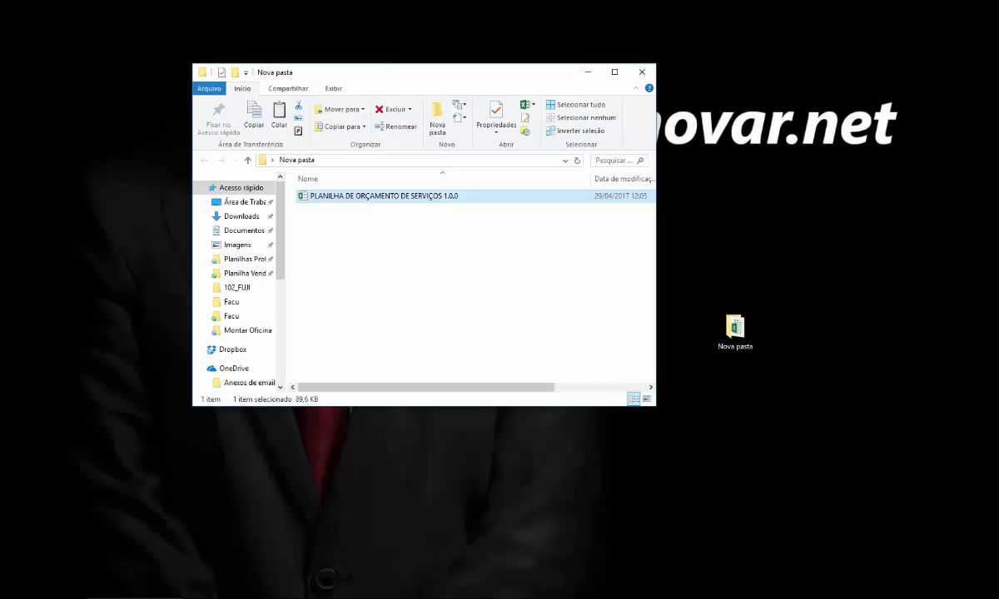
pyautogui.click(466, 291)
pyautogui.hotkey('ctrl', 'v')
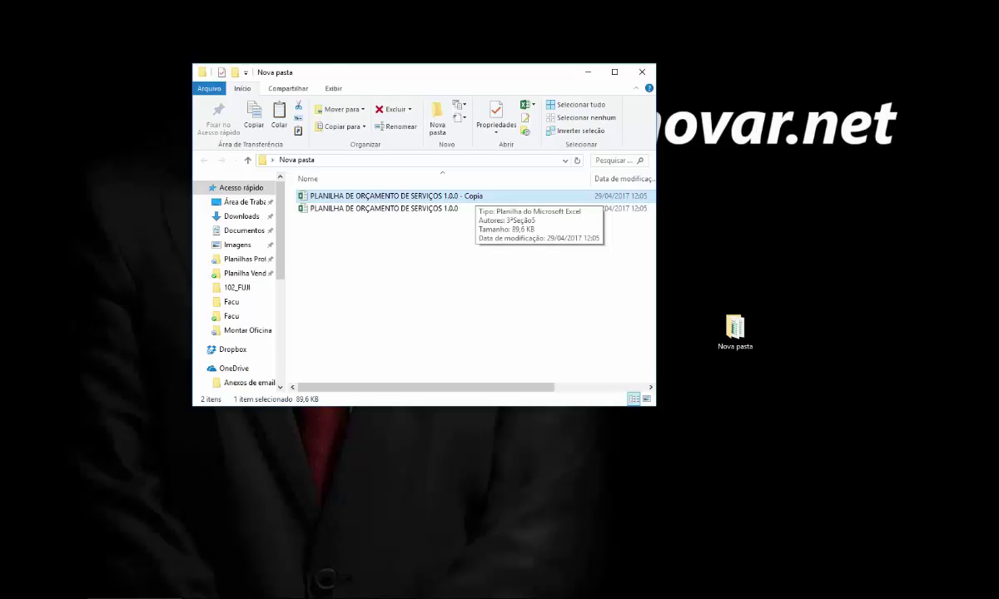
pyautogui.press('F2')
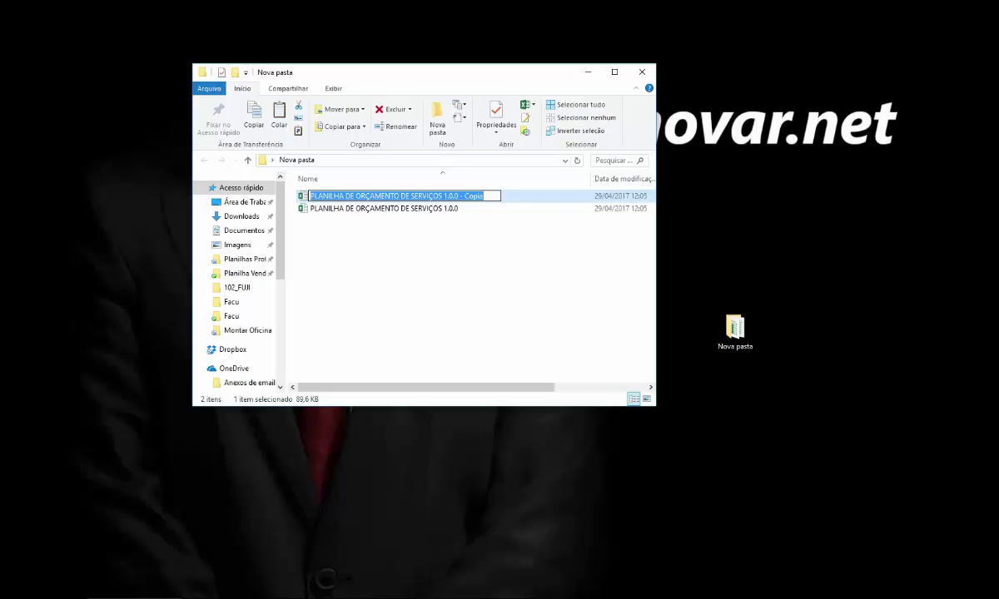
pyautogui.write('Orçamento 01')
pyautogui.press('Return')
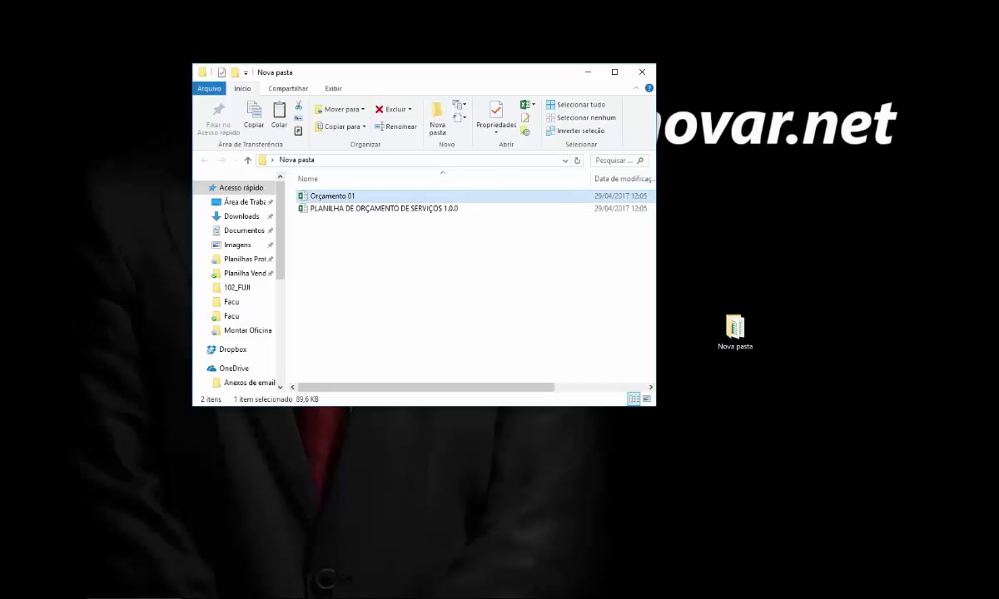
# Open Orçamento 01 and, in Custos fixos, set Telefone to 150, Internet to 80, Energia to 180 and Higiene e limpeza to 30.
pyautogui.press('Return')
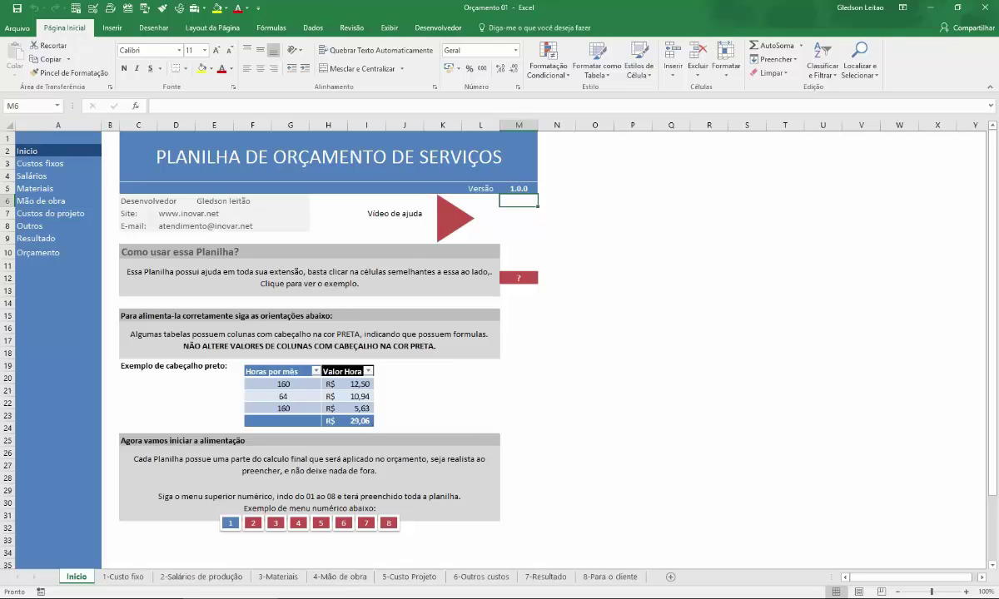
pyautogui.click(39, 163)
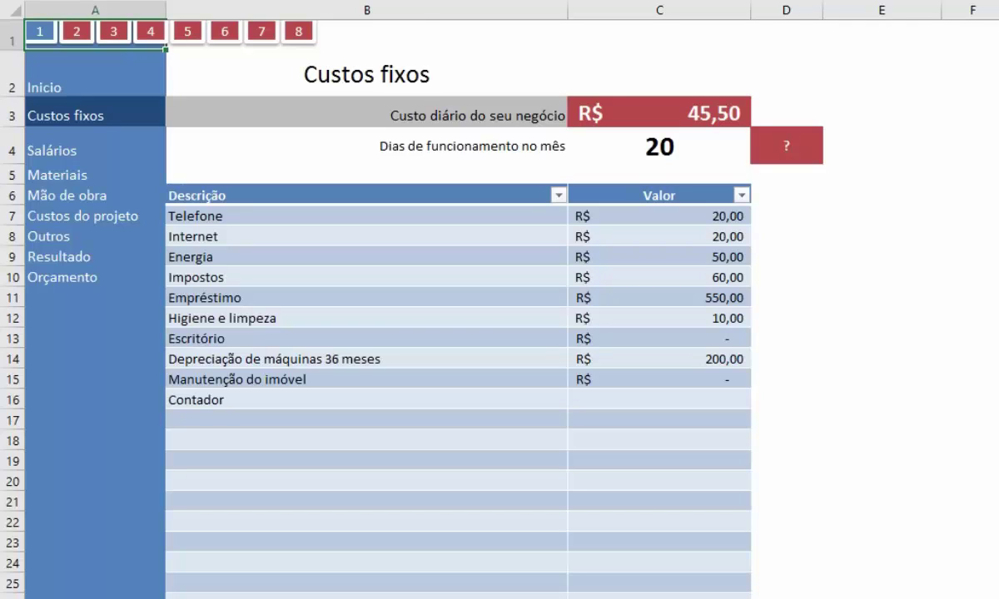
pyautogui.click(659, 216)
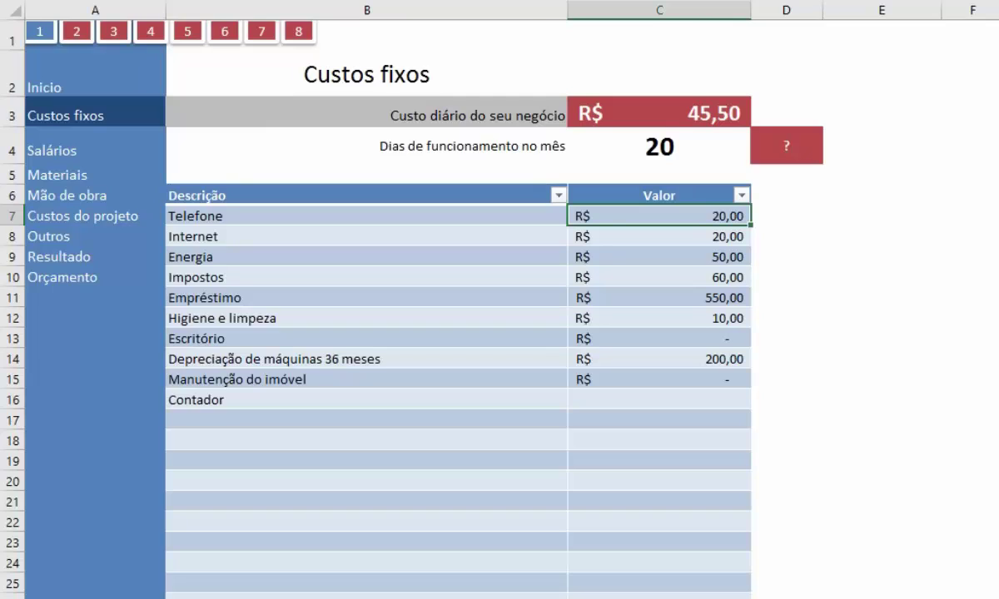
pyautogui.write('150')
pyautogui.press('Return')
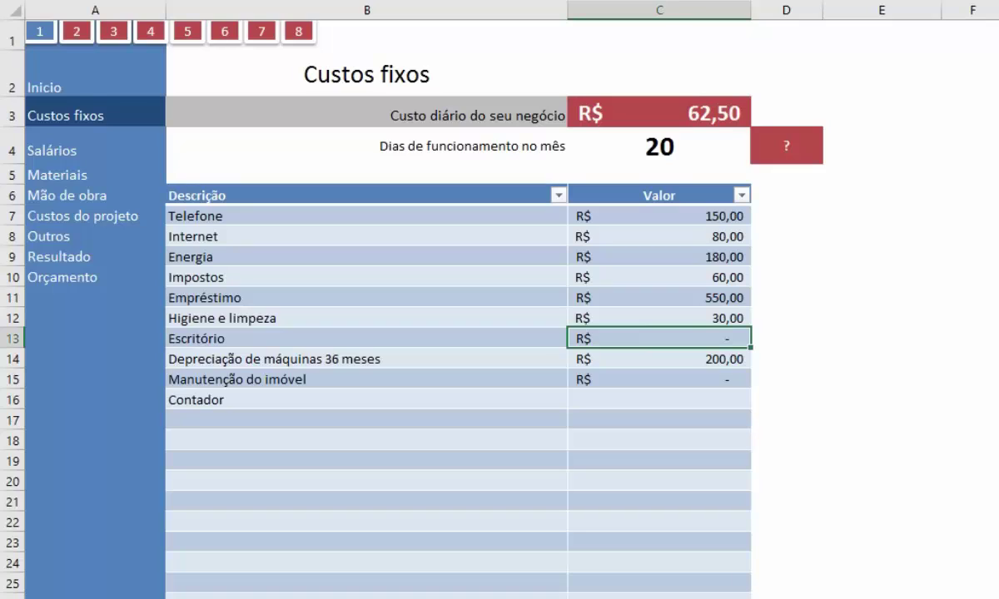
# Review the remaining fixed-cost items, the blank description rows and the Valor column down to the Total row.
pyautogui.click(659, 359)
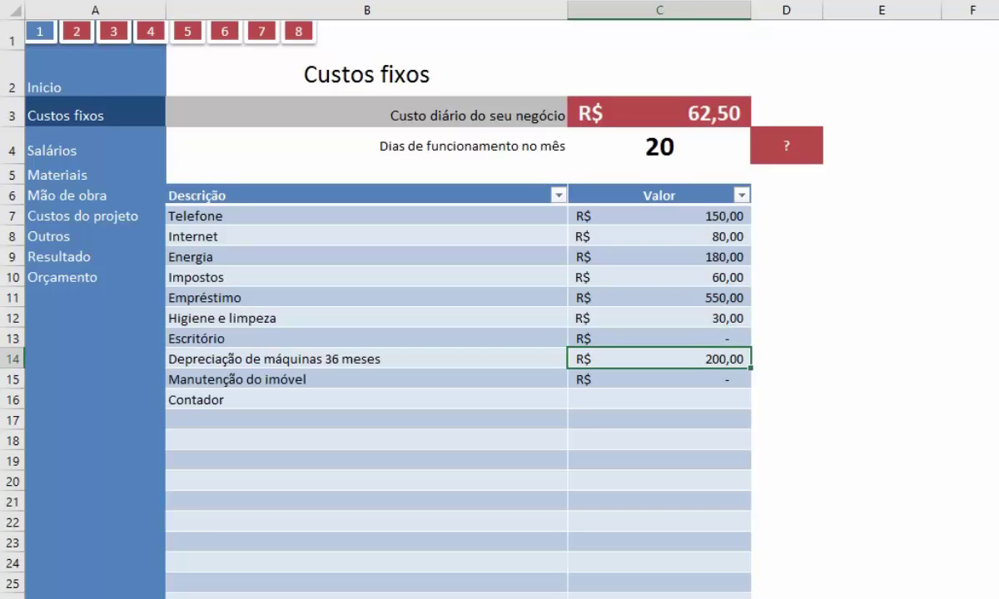
pyautogui.click(659, 379)
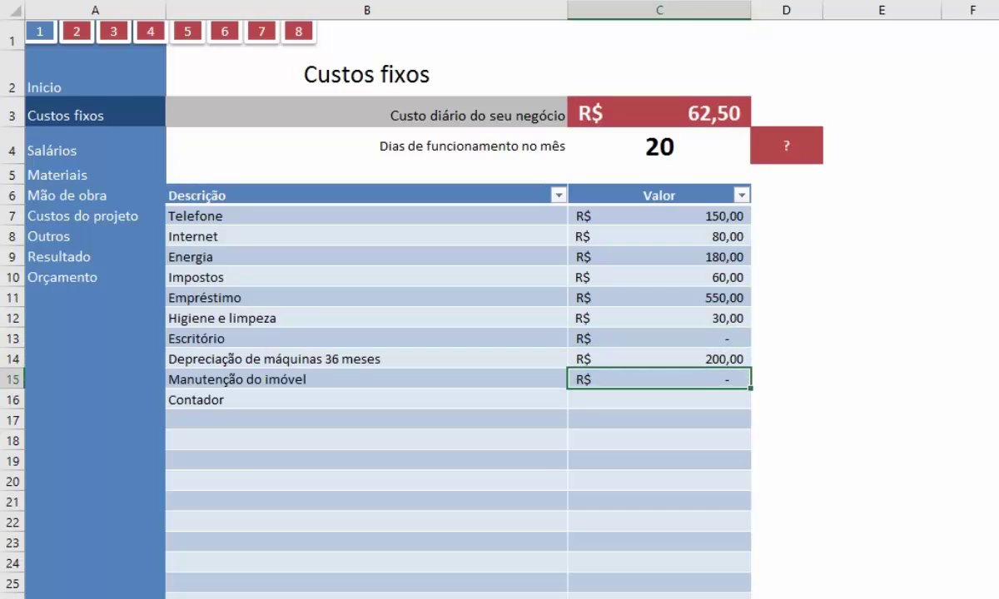
pyautogui.click(659, 399)
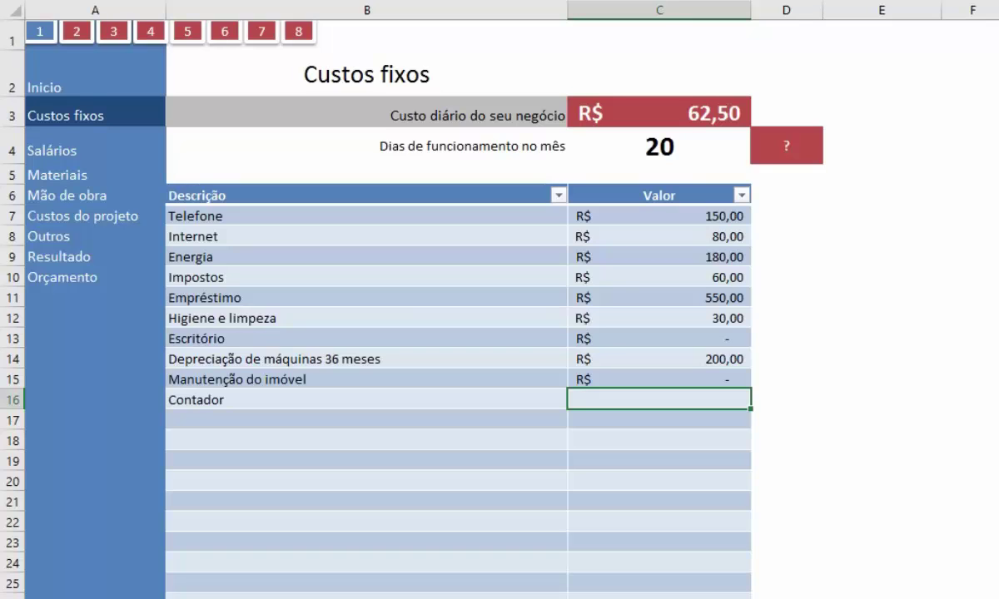
pyautogui.moveTo(366, 419); pyautogui.dragTo(366, 586)
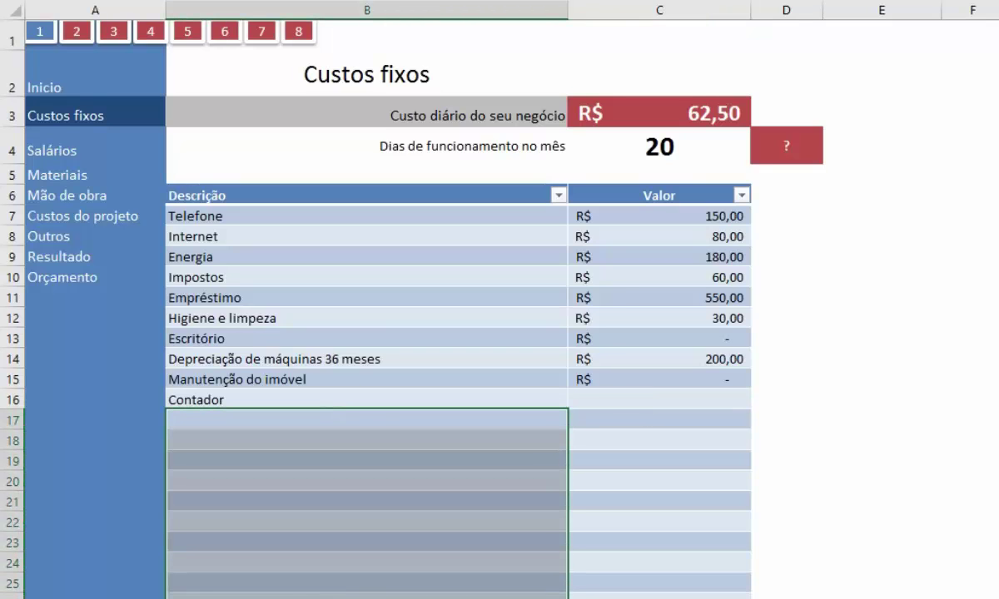
pyautogui.scroll(-2, 466, 332)
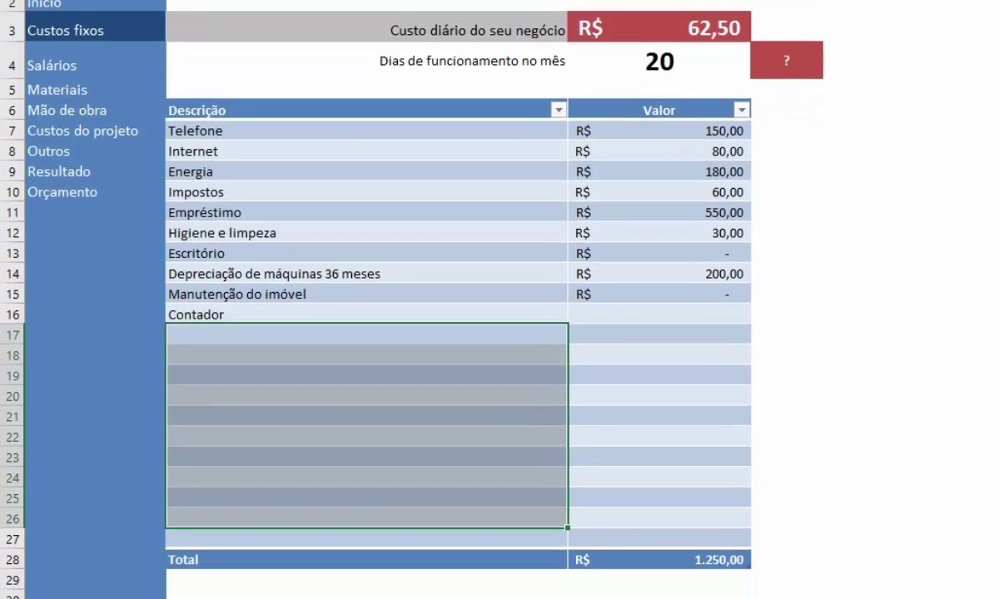
pyautogui.click(658, 538)
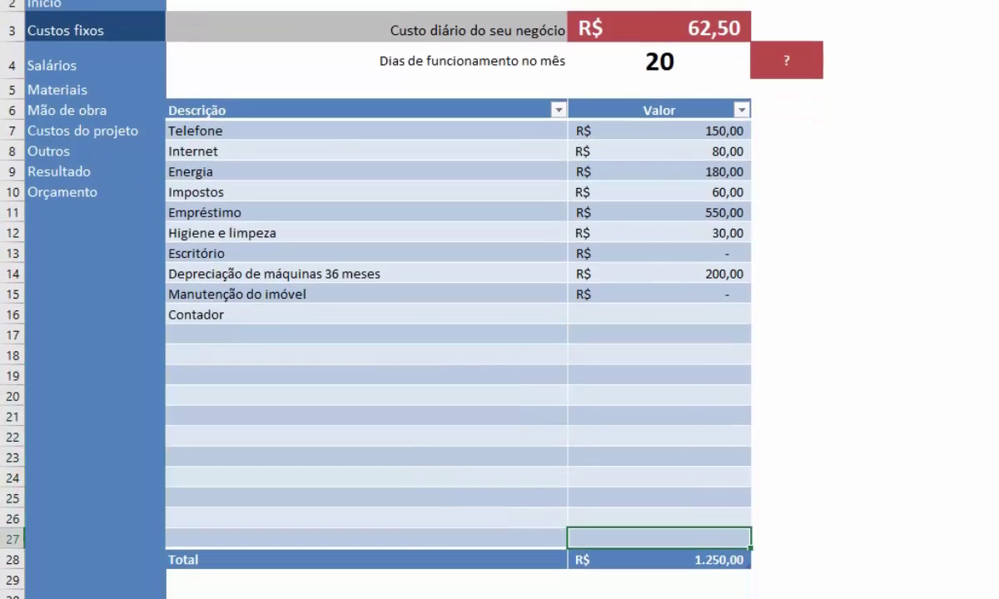
pyautogui.press('Tab')
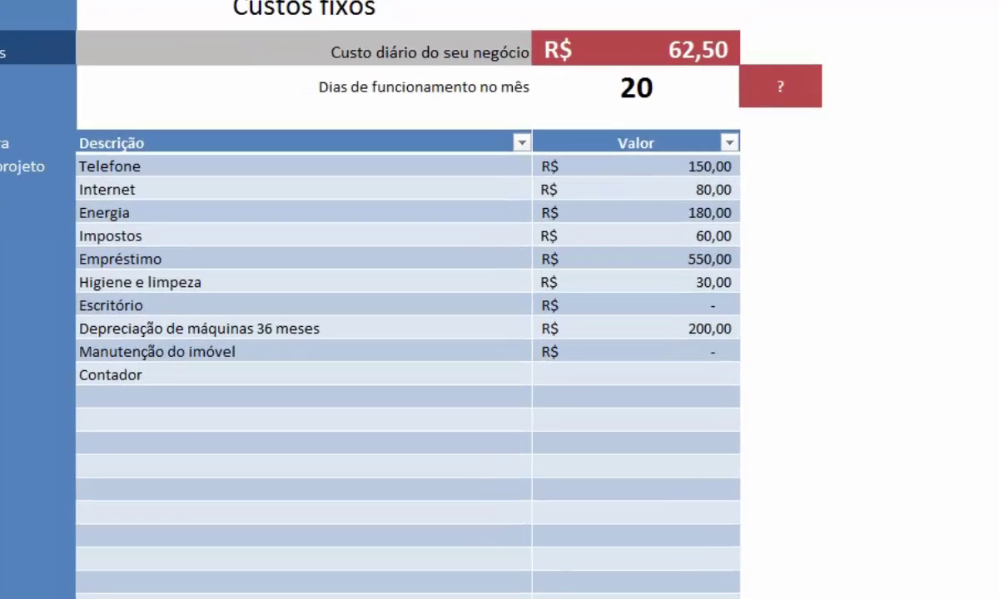
pyautogui.moveTo(658, 131); pyautogui.dragTo(658, 559)
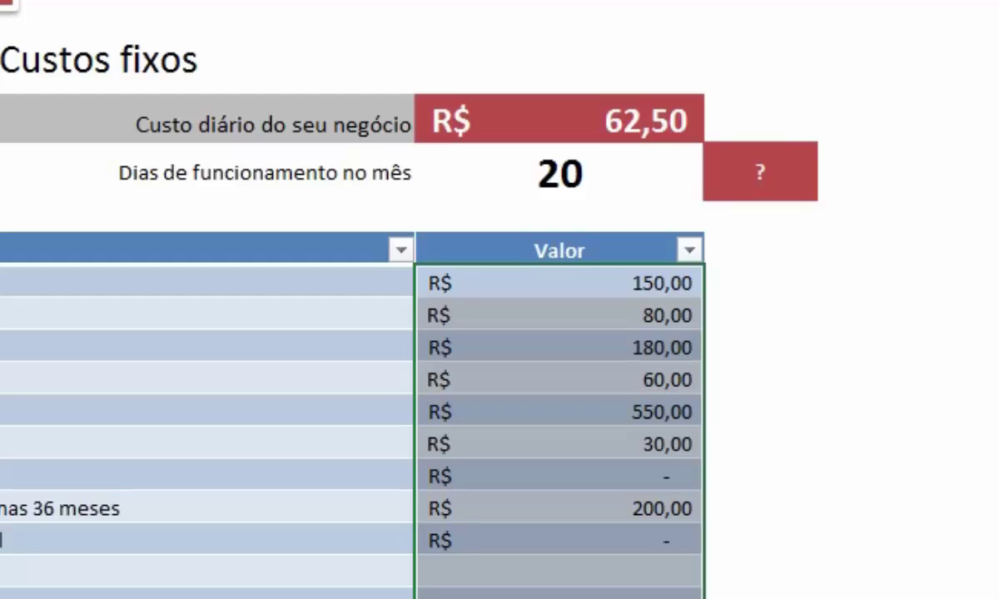
# Try 10 as the Dias de funcionamento no mês to test the daily business cost, and set it back to 20.
pyautogui.click(559, 173)
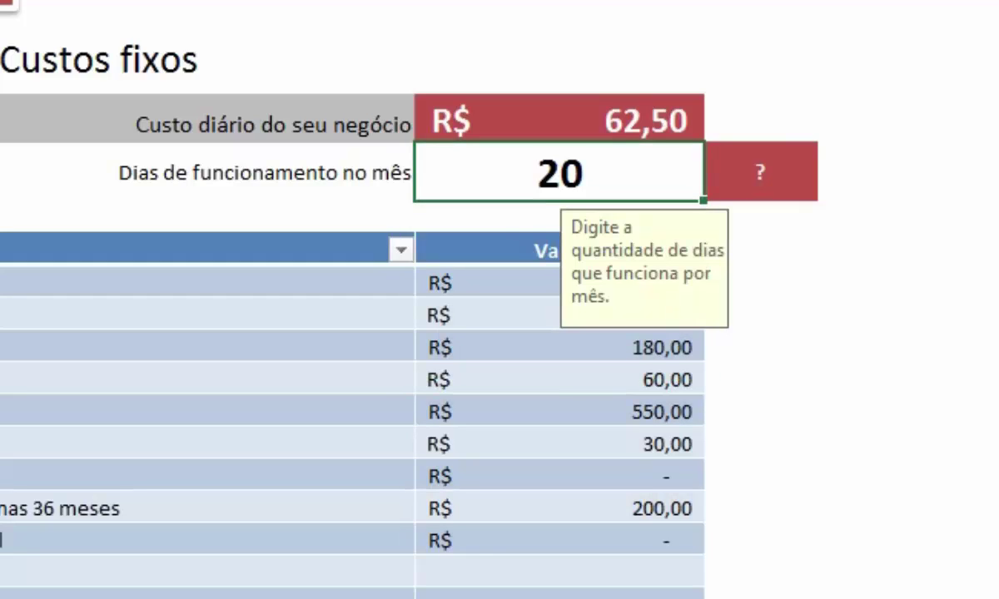
pyautogui.click(559, 121)
pyautogui.click(560, 173)
pyautogui.write('10')
pyautogui.press('Return')
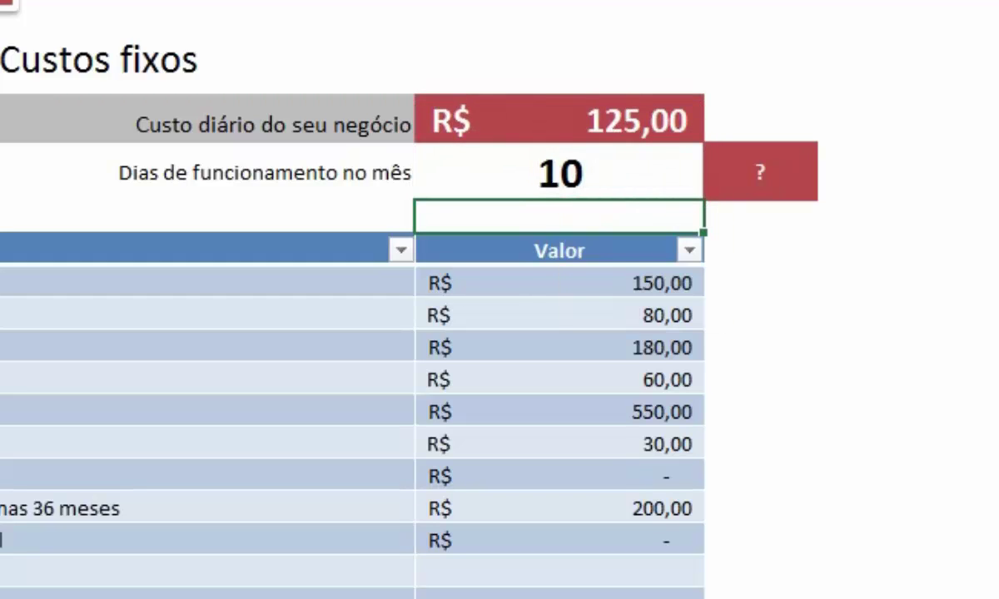
pyautogui.click(559, 173)
pyautogui.write('20')
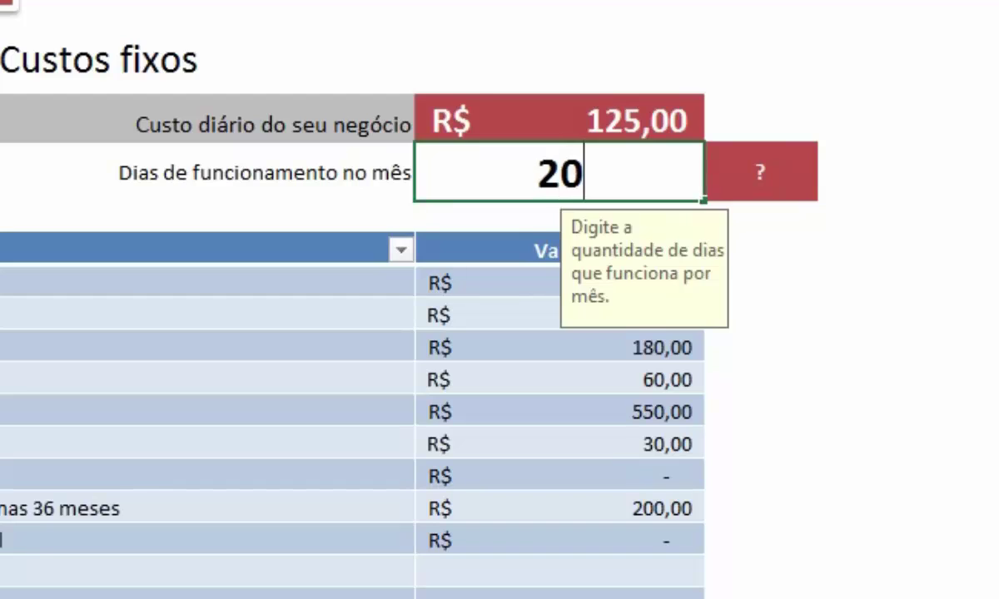
pyautogui.press('Return')
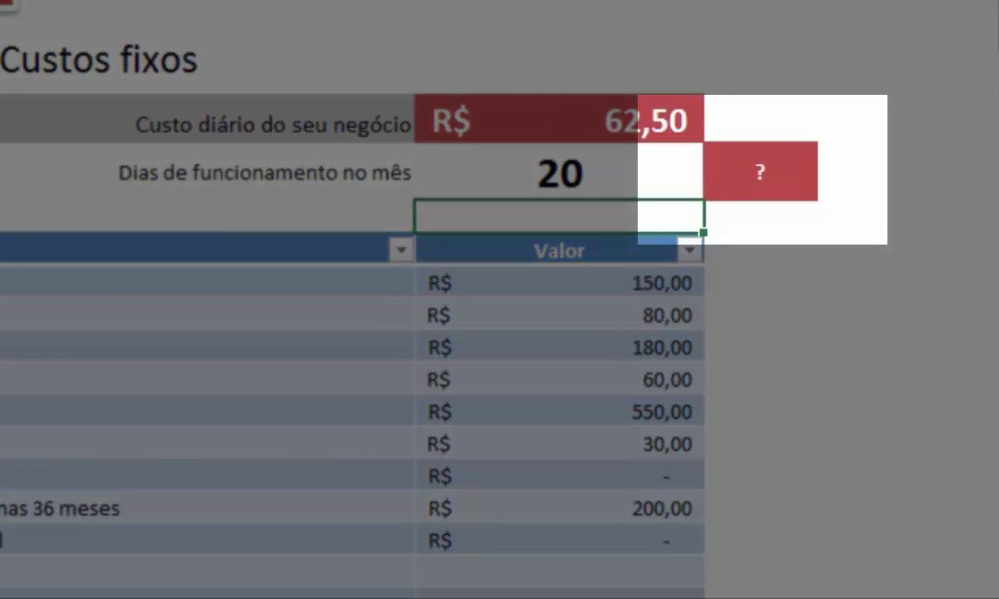
# Read the help note beside the Dias de funcionamento no mês value and return to the start of the Custos fixos sheet.
pyautogui.click(760, 172)
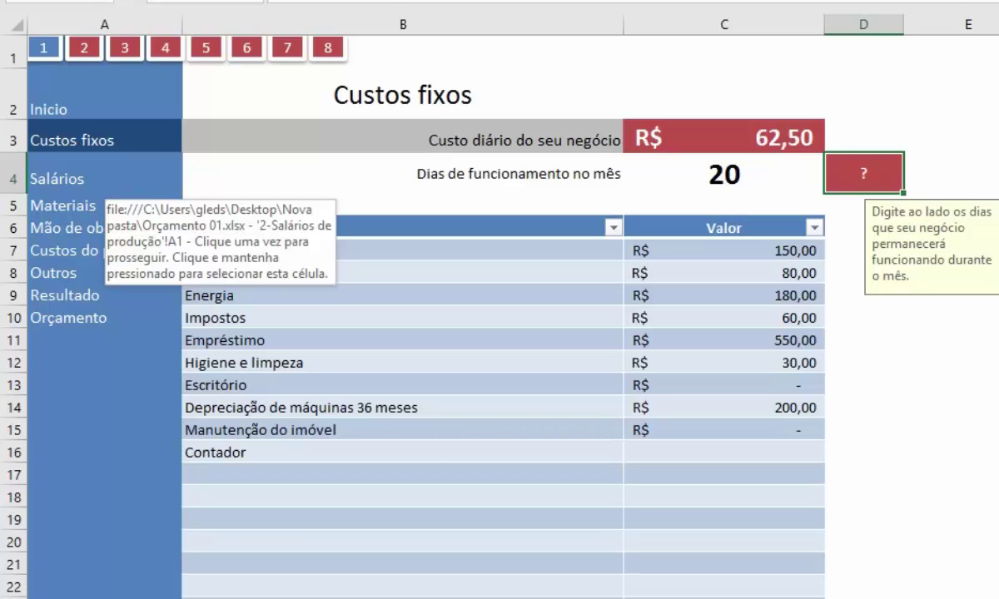
pyautogui.click(93, 140)
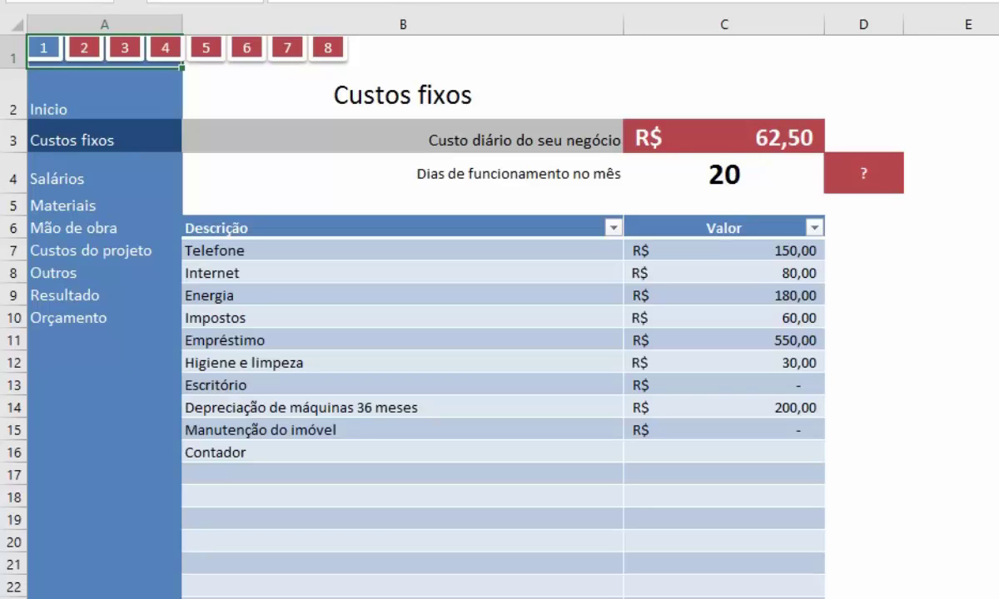
# Go to the Salários sheet and examine the monthly value and hours per month of Marceneiro, Gerente and Ajudante.
pyautogui.click(84, 47)
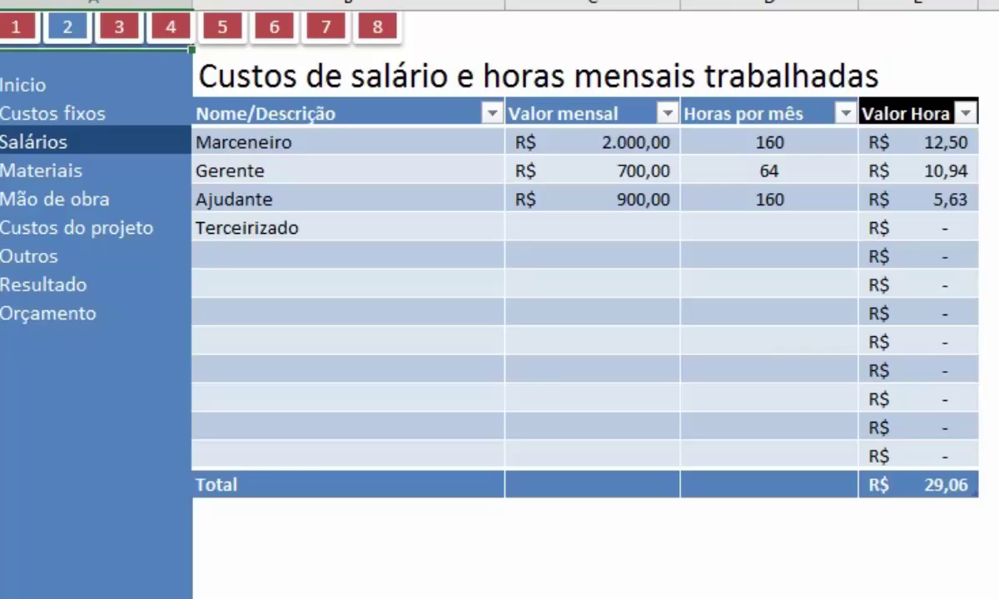
pyautogui.click(348, 142)
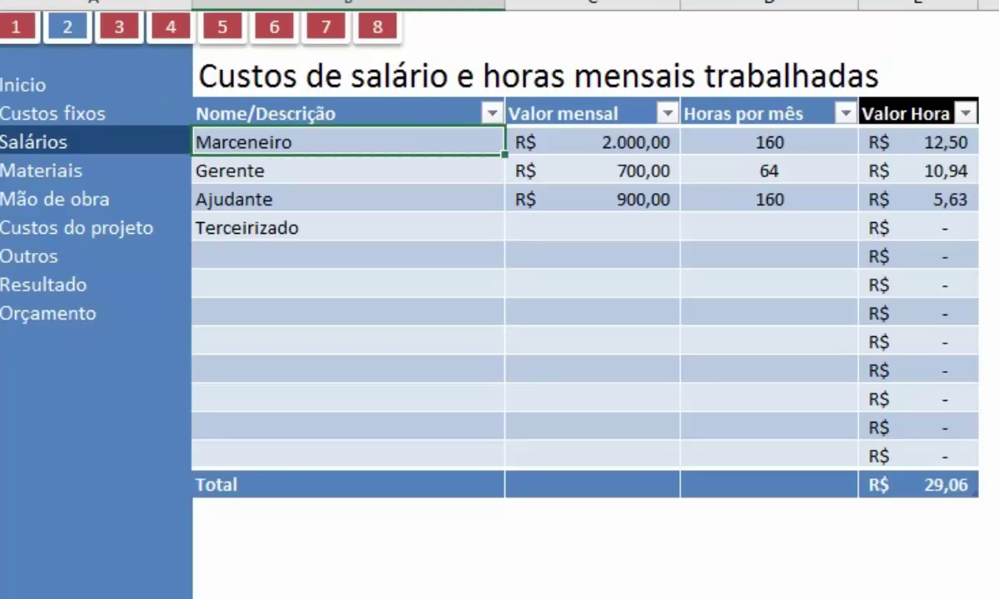
pyautogui.click(593, 141)
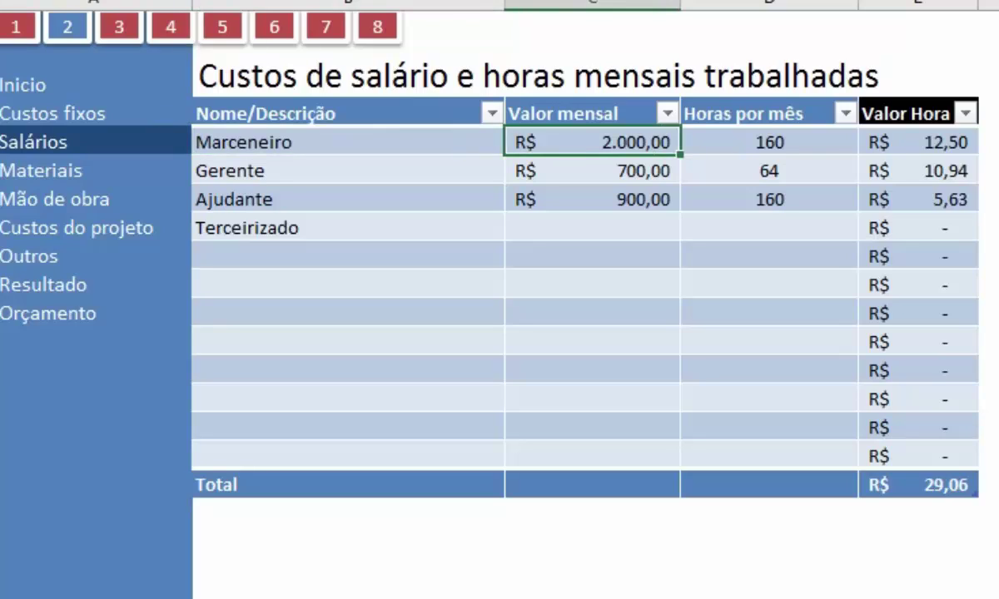
pyautogui.click(768, 141)
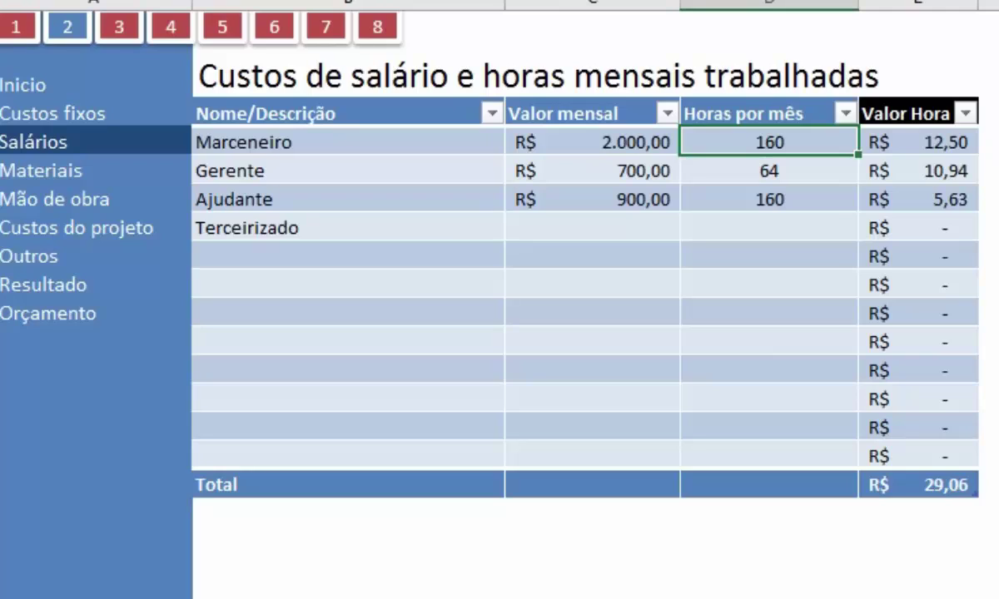
pyautogui.click(348, 170)
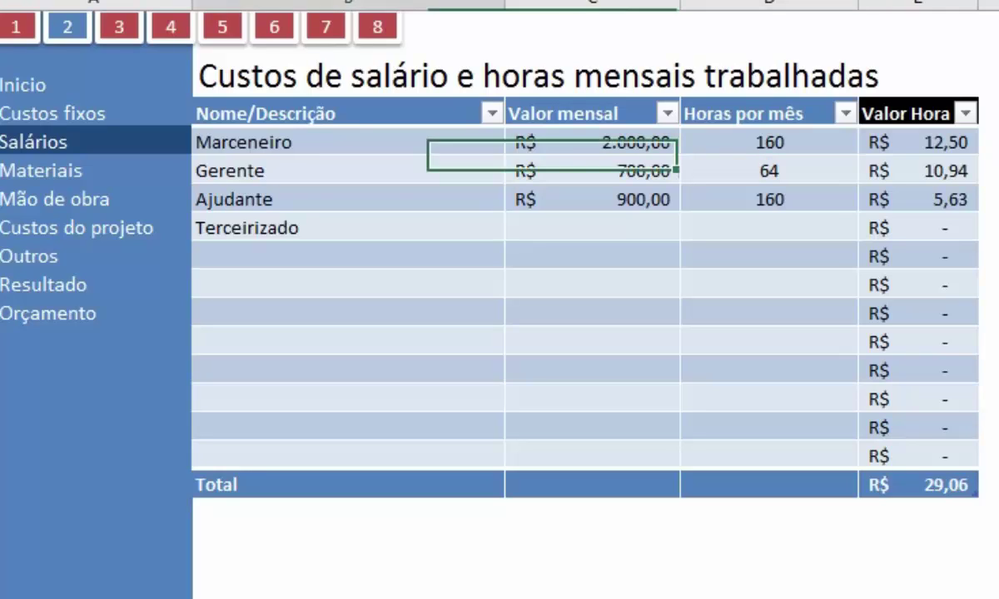
pyautogui.click(592, 170)
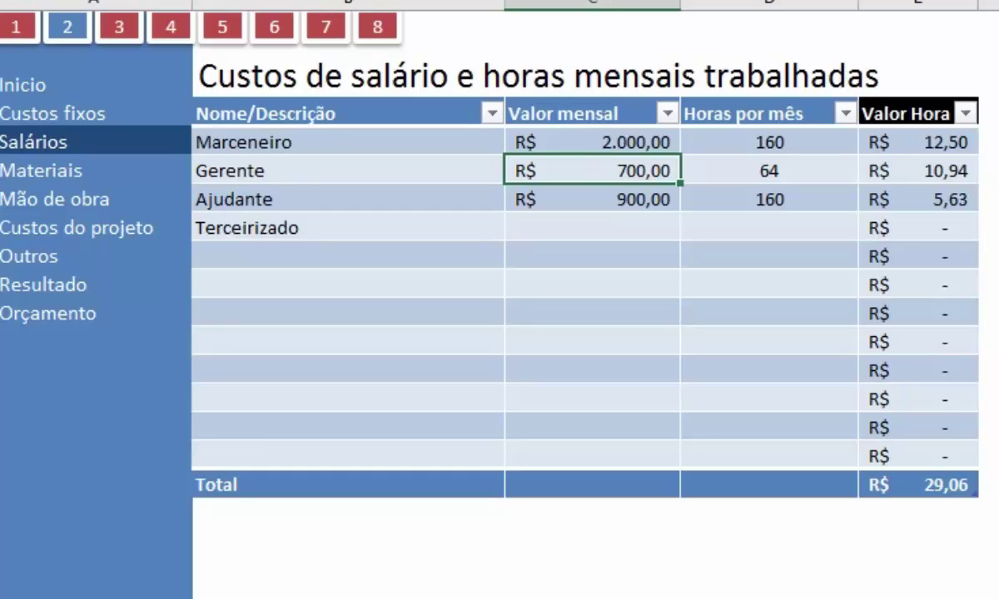
pyautogui.click(769, 170)
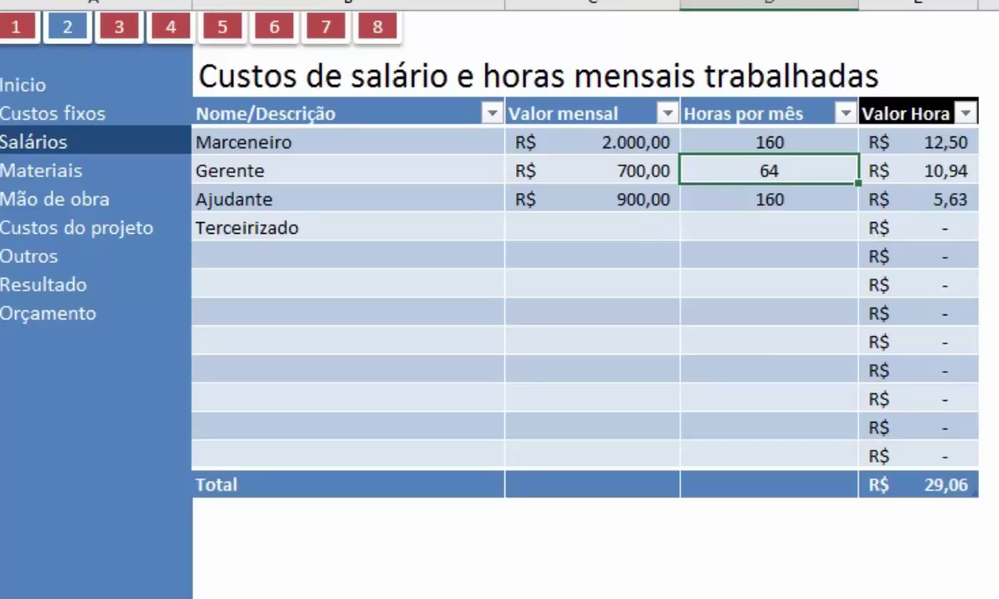
pyautogui.click(348, 199)
pyautogui.click(592, 199)
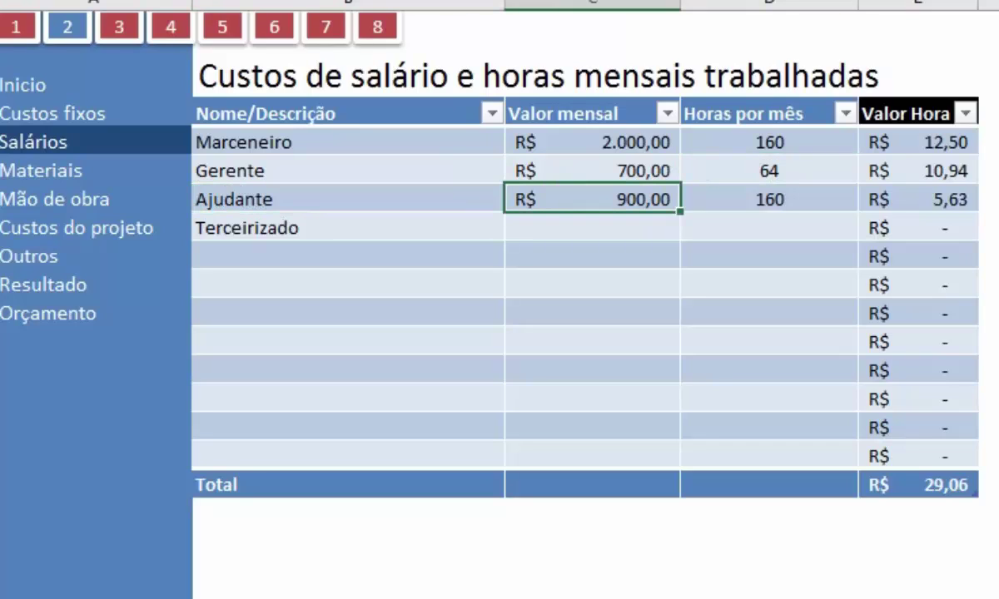
pyautogui.click(769, 199)
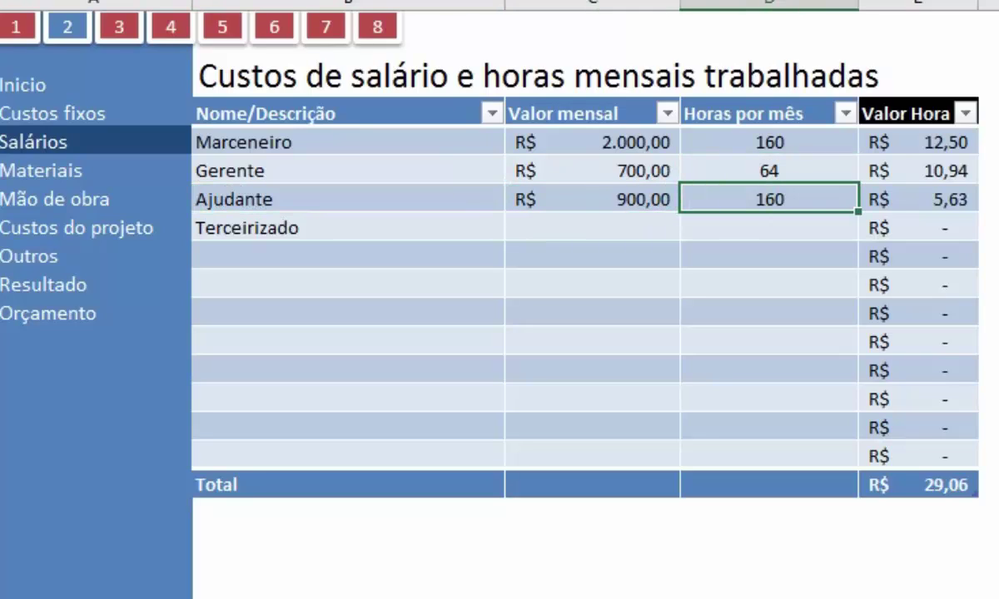
# Clear the Terceirizado entry from the salary table and review the Valor Hora and names of the remaining roles.
pyautogui.hotkey('ctrl', 'z')
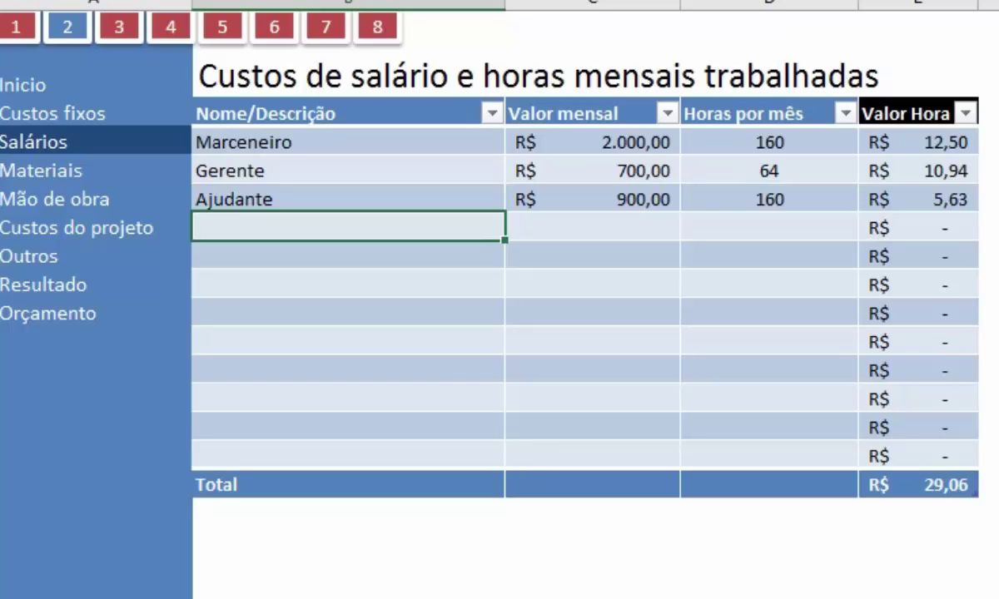
pyautogui.click(918, 143)
pyautogui.click(918, 171)
pyautogui.click(918, 200)
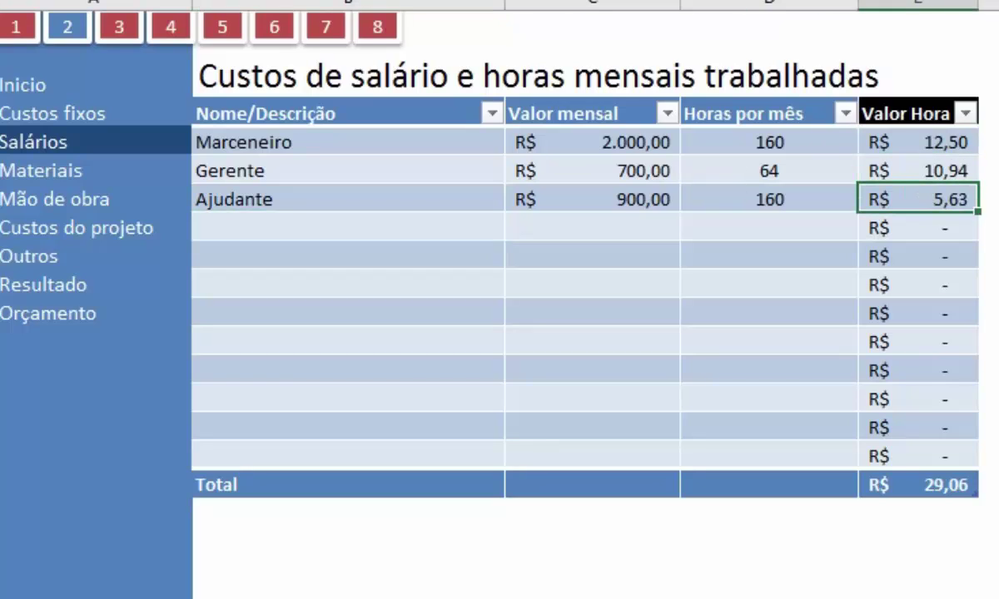
pyautogui.moveTo(348, 143); pyautogui.dragTo(348, 285)
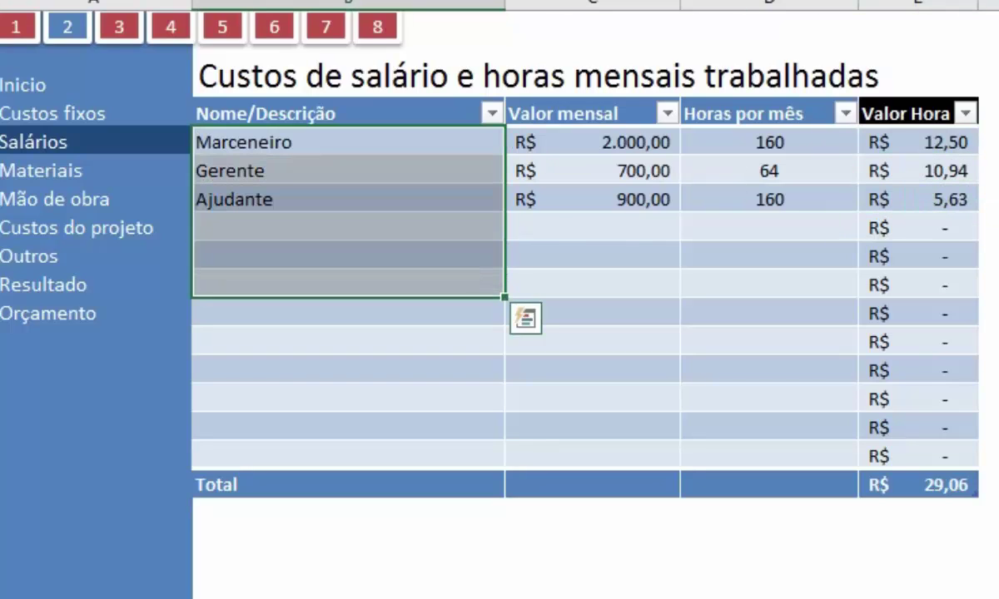
# Add an empty row at the end of the salary table, just above the Total row.
pyautogui.click(348, 568)
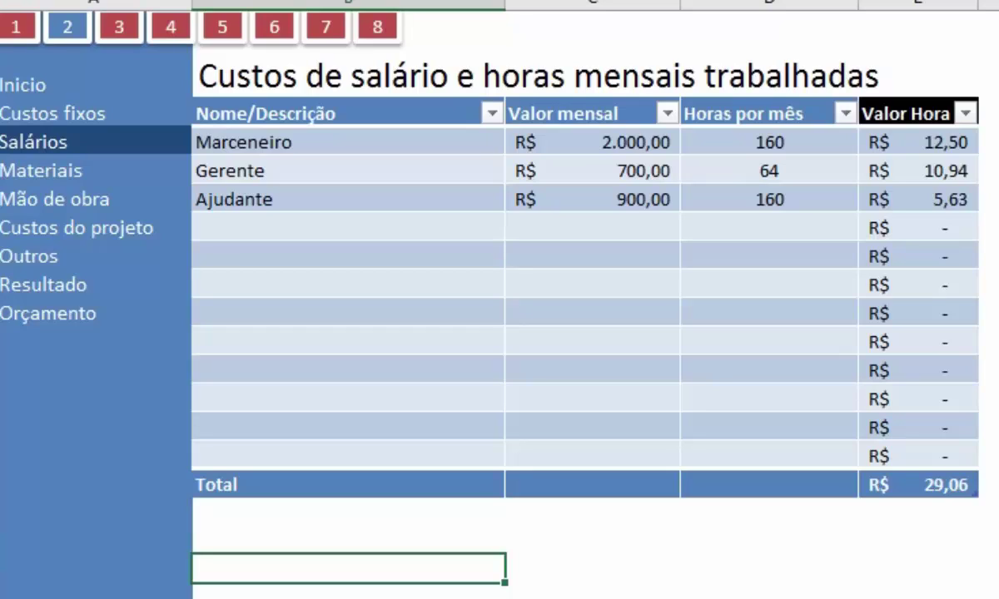
pyautogui.click(918, 456)
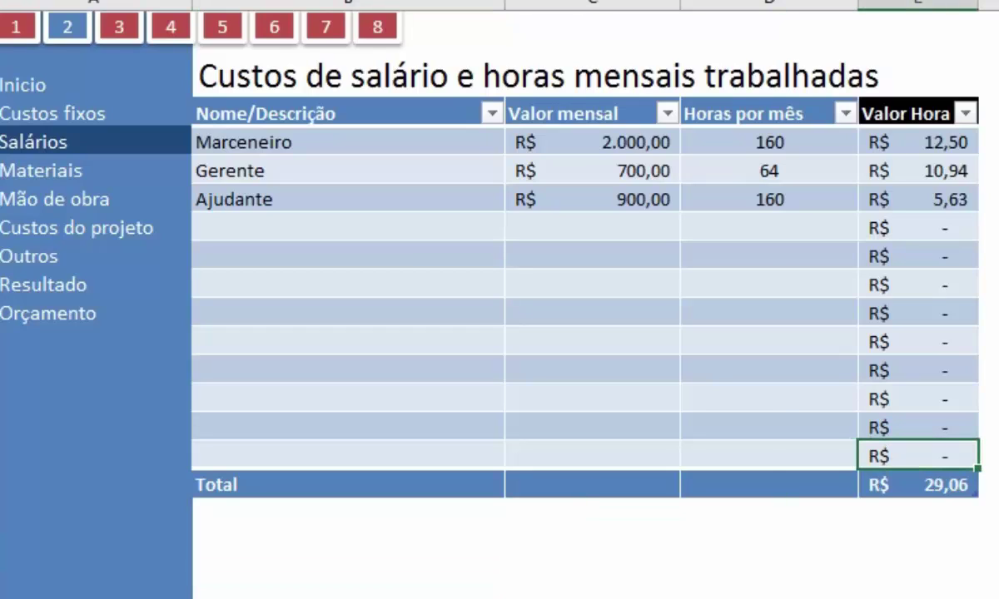
pyautogui.press('Tab')
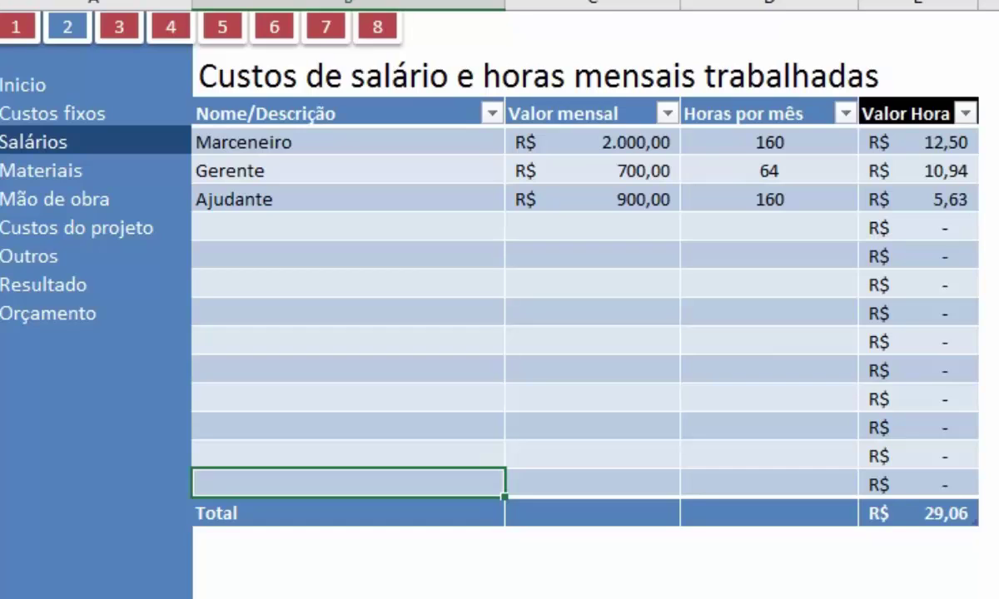
# Examine the salary table's fill-in columns Nome/Descrição, Valor mensal and Horas por mês, and the calculated Valor Hora column.
pyautogui.moveTo(348, 113); pyautogui.dragTo(768, 113)
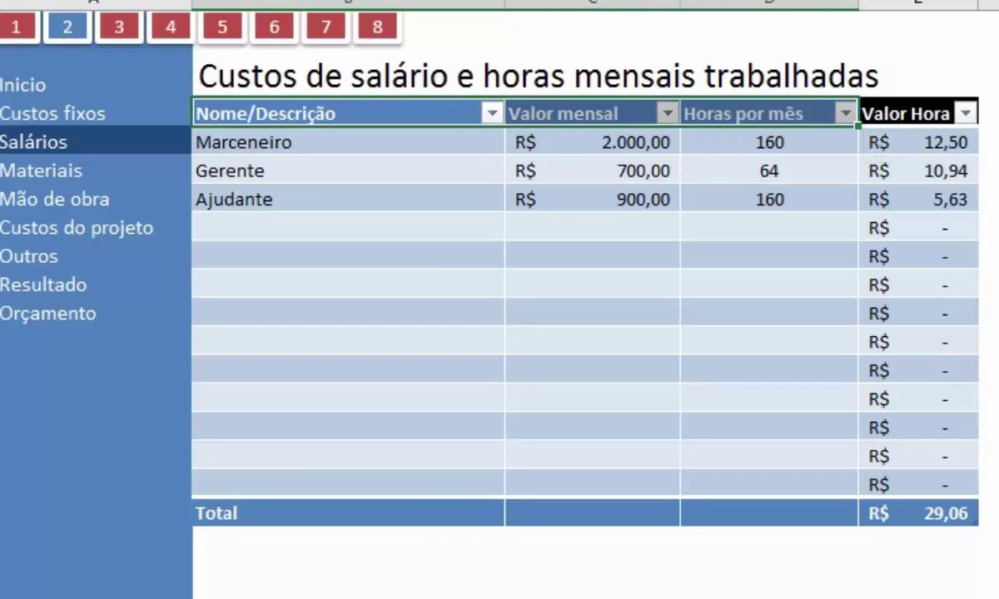
pyautogui.moveTo(249, 141); pyautogui.dragTo(769, 370)
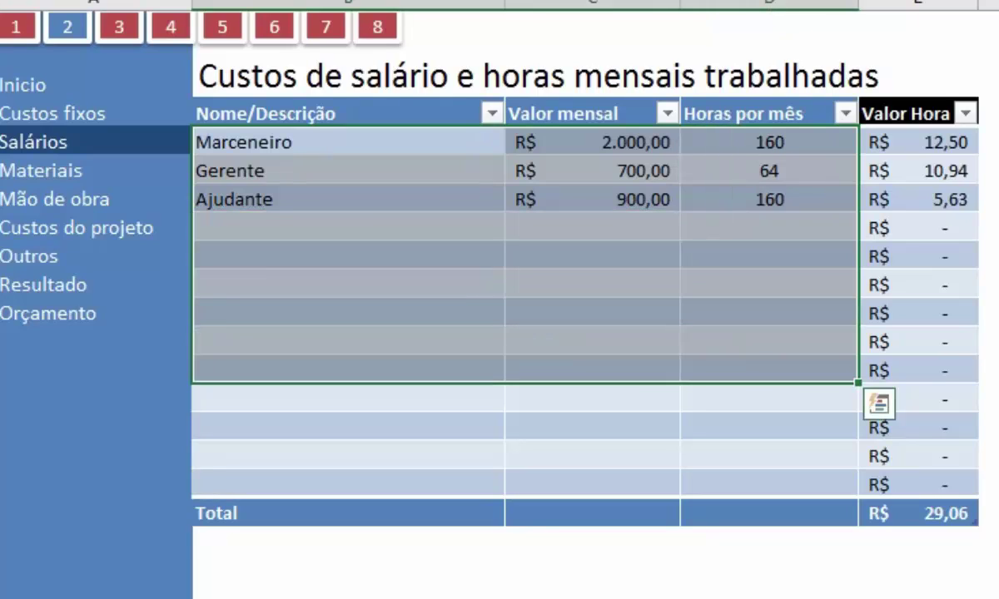
pyautogui.click(907, 113)
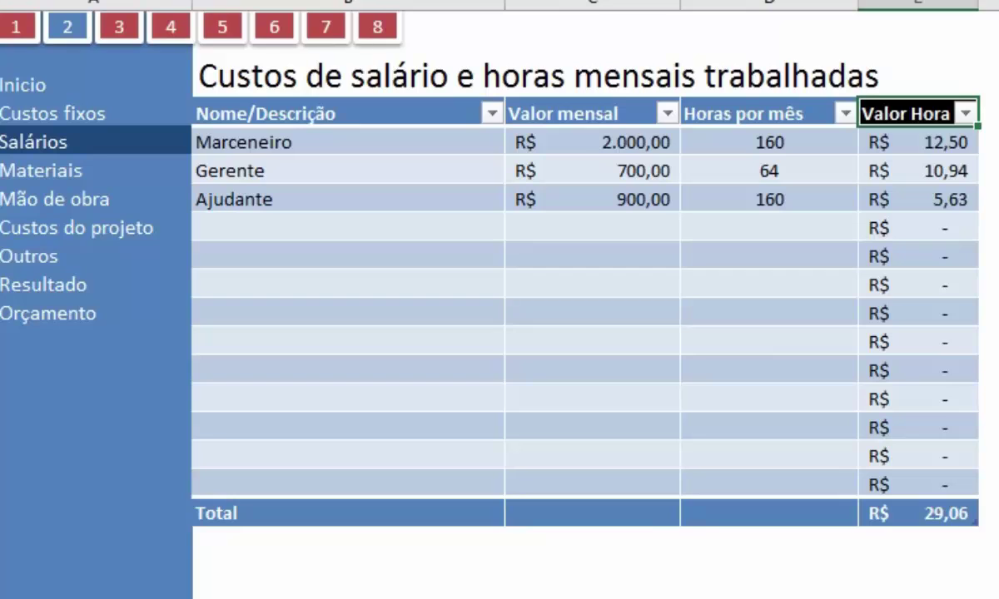
pyautogui.press('Down')
pyautogui.press('Down')
pyautogui.press('Down')
pyautogui.press('Down')
pyautogui.press('Down')
pyautogui.press('Down')
pyautogui.press('Down')
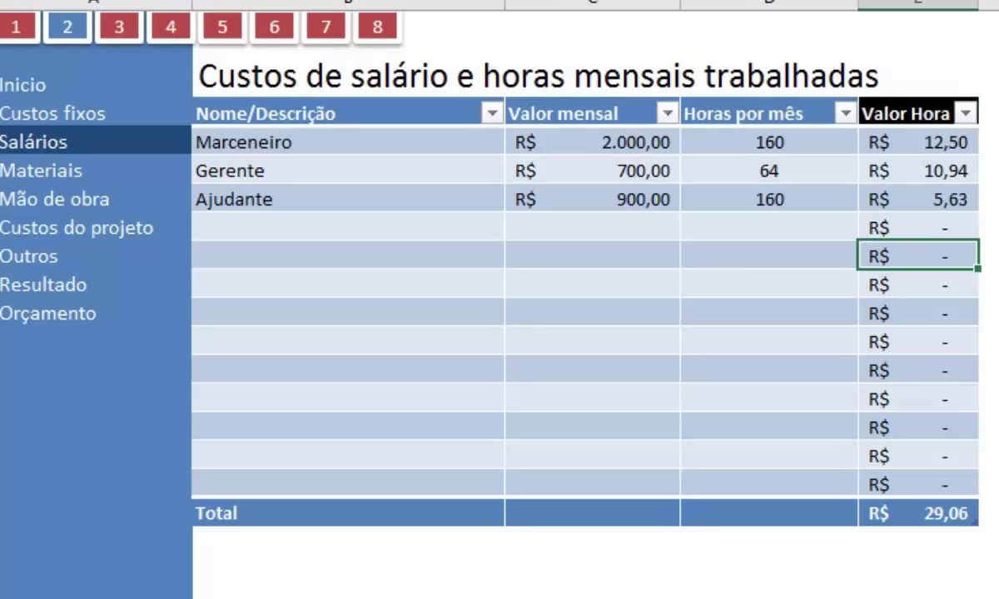
pyautogui.click(768, 370)
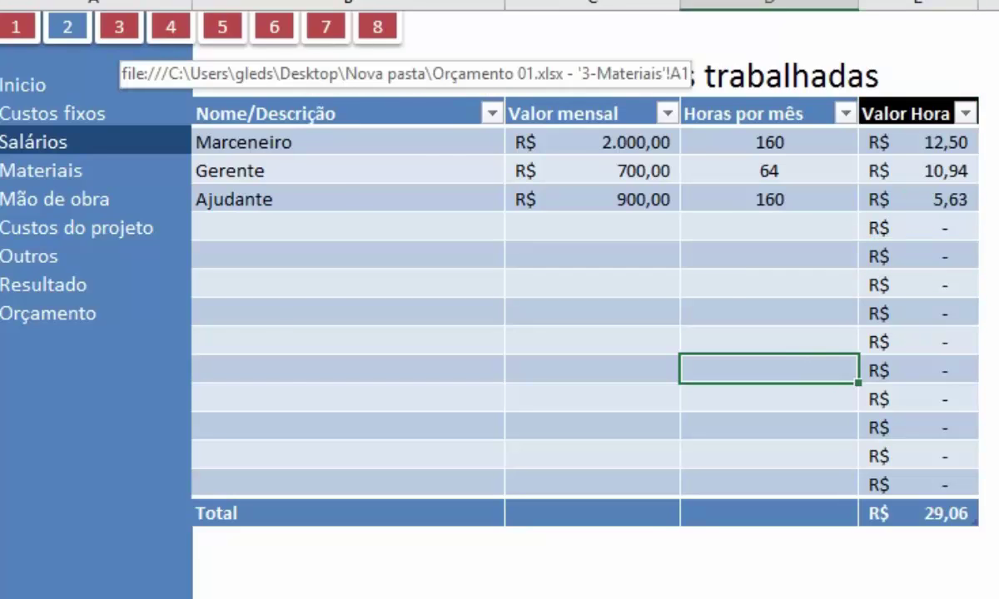
# Go to the Materiais sheet and examine the Descrição, Qtd., Valor unit. and Valor total columns.
pyautogui.click(119, 28)
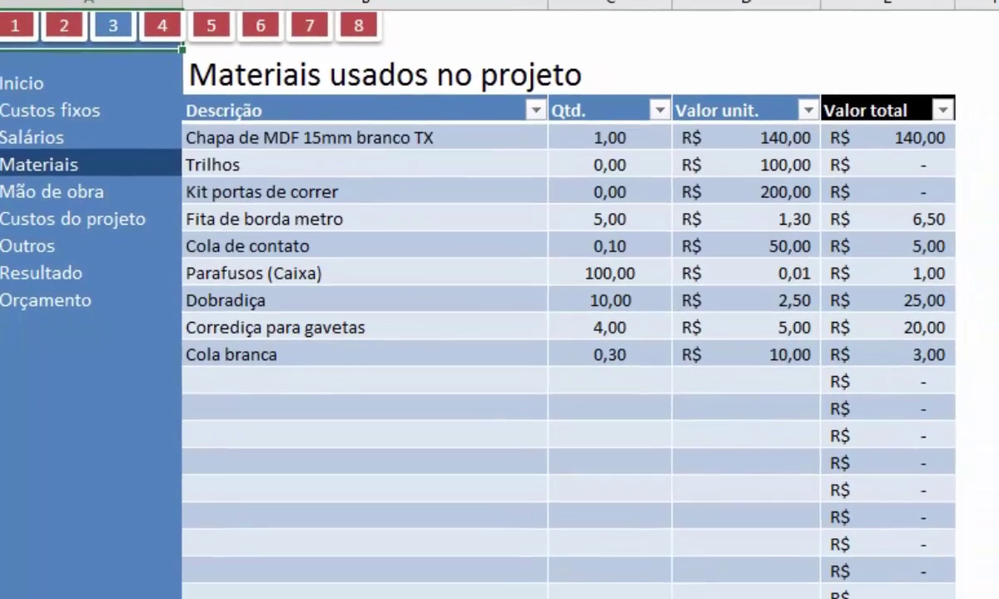
pyautogui.moveTo(383, 144); pyautogui.dragTo(383, 459)
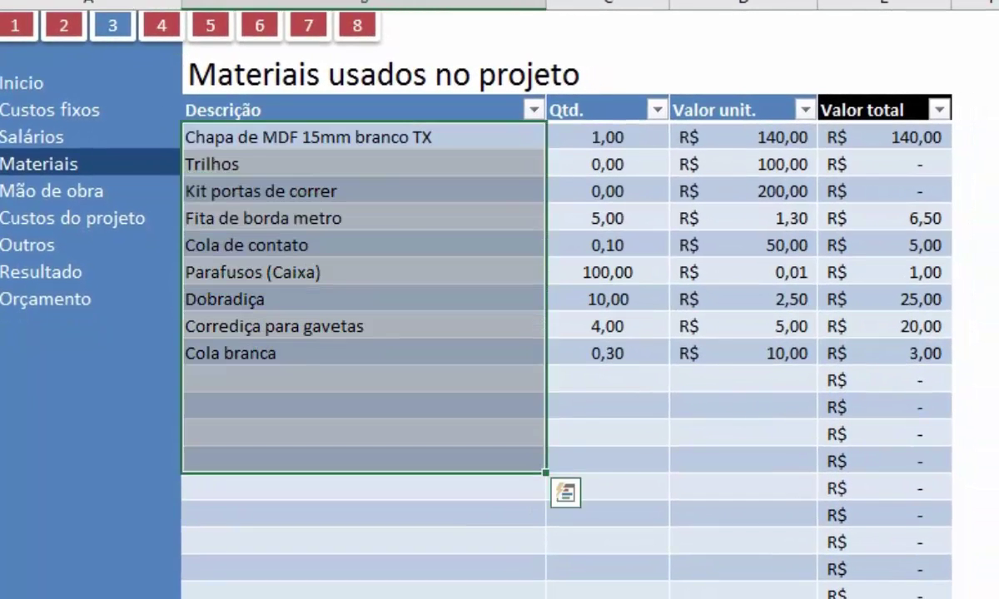
pyautogui.moveTo(608, 164); pyautogui.dragTo(608, 326)
pyautogui.moveTo(741, 164); pyautogui.dragTo(741, 272)
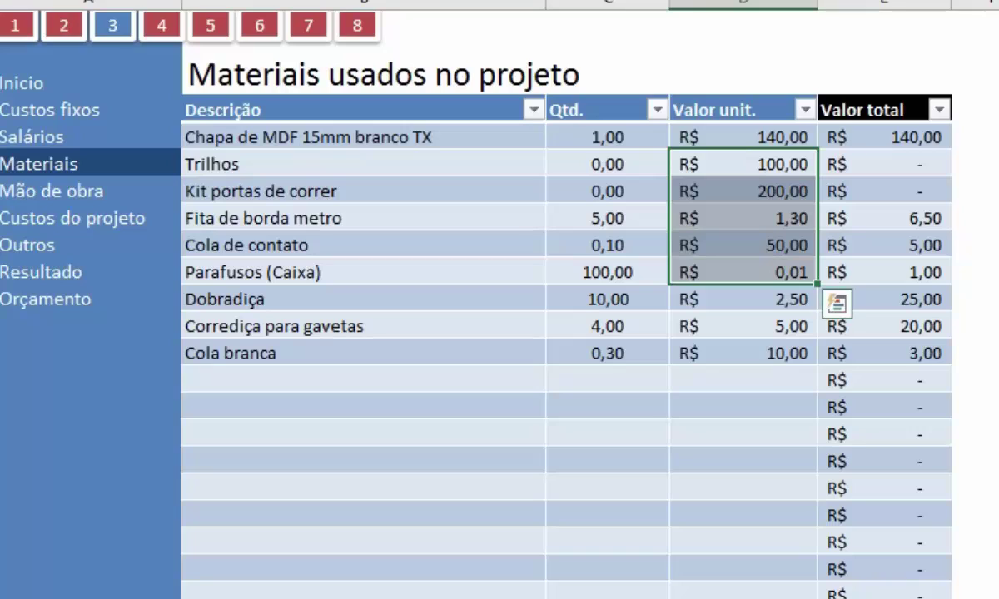
pyautogui.click(882, 109)
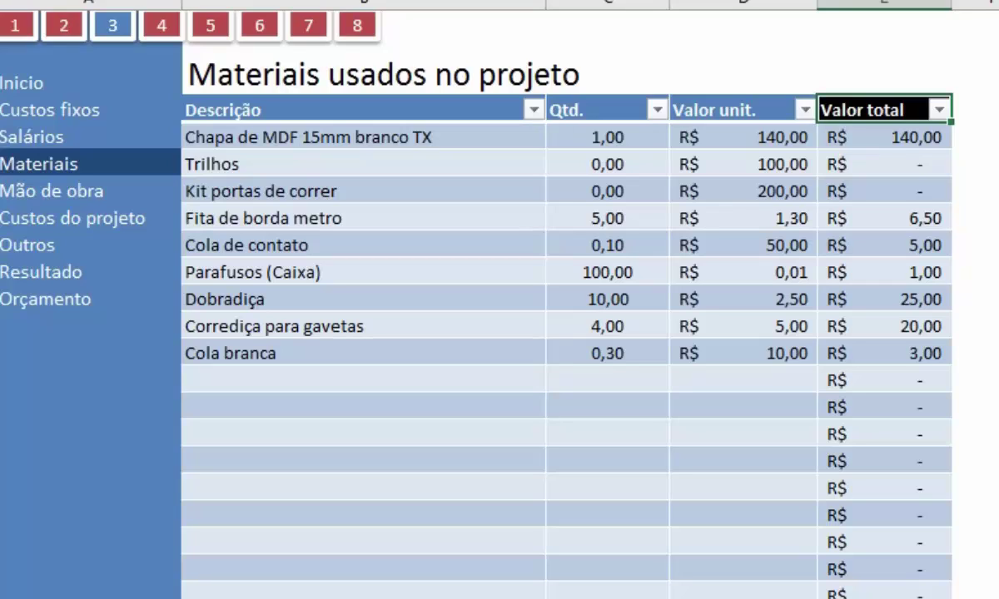
# Set the Qtd. of Chapa de MDF 15mm branco TX to 1,5 and review the quantity and unit value of Cola branca.
pyautogui.click(607, 137)
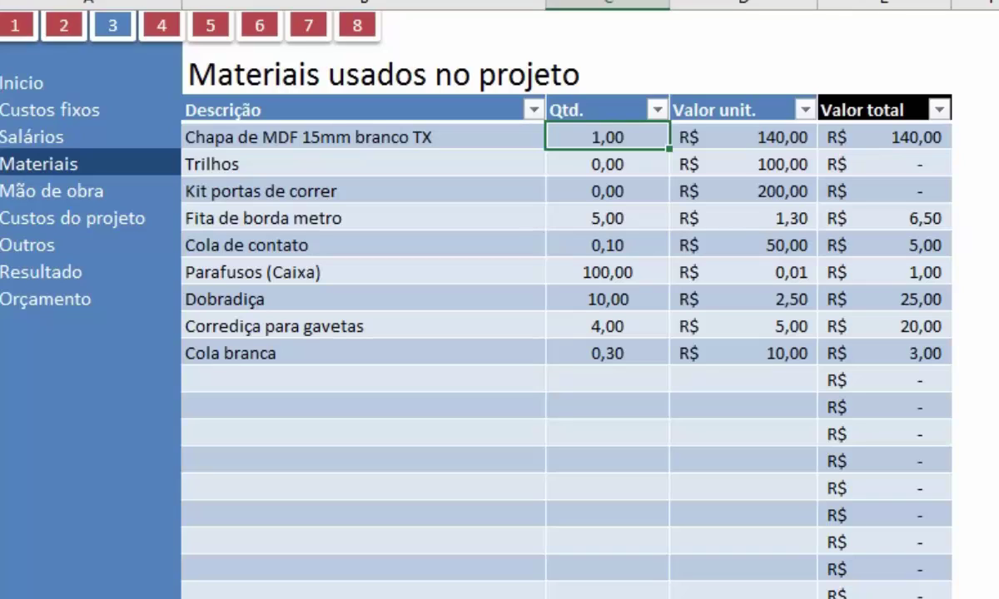
pyautogui.write('1,5')
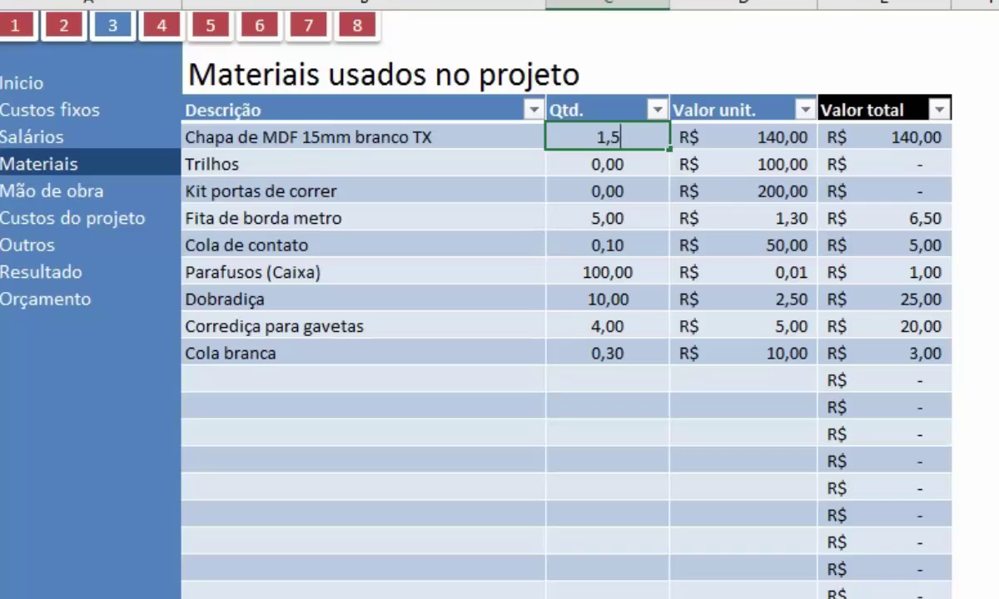
pyautogui.press('Return')
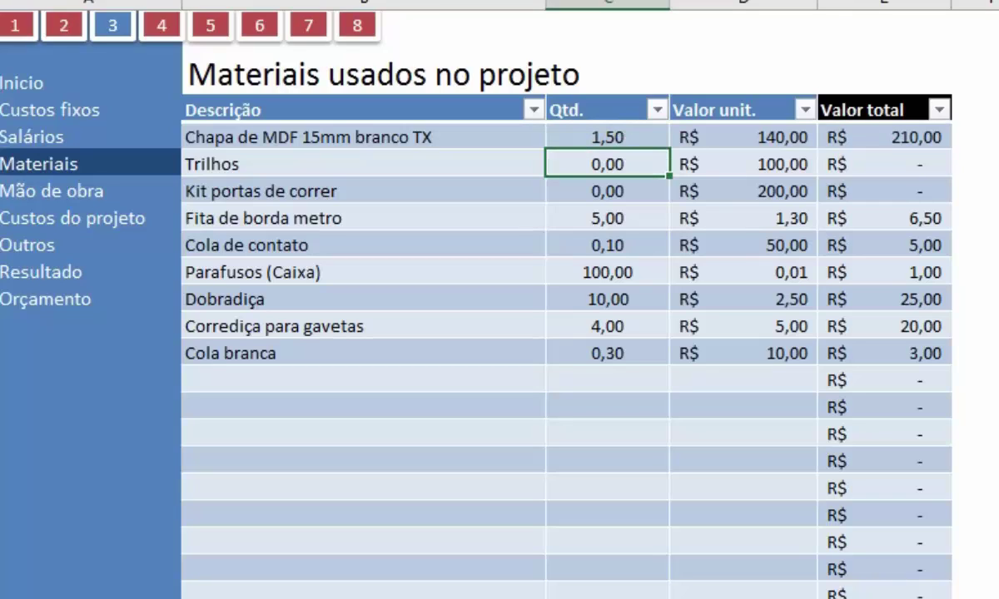
pyautogui.click(608, 353)
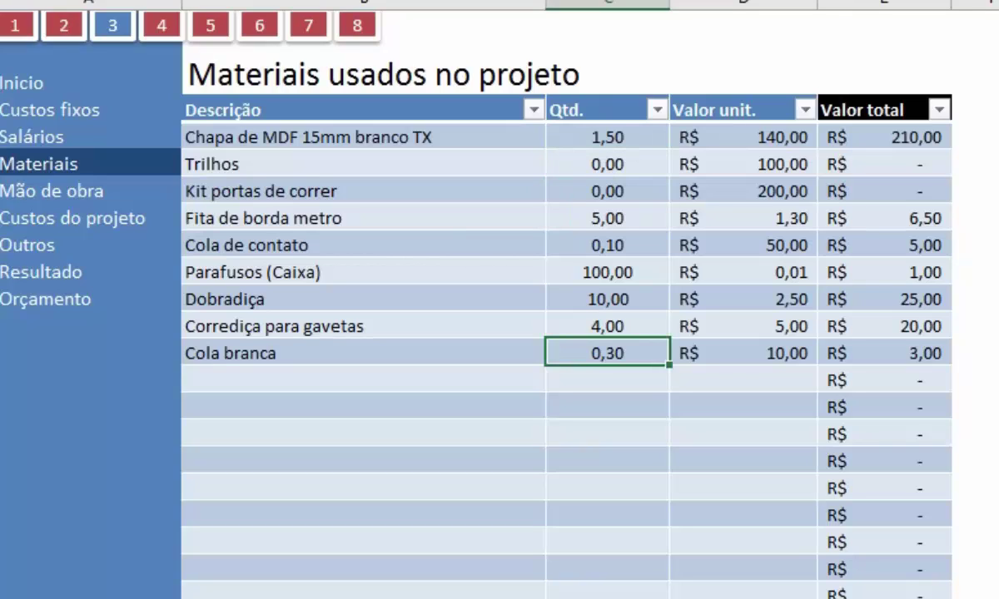
pyautogui.click(742, 353)
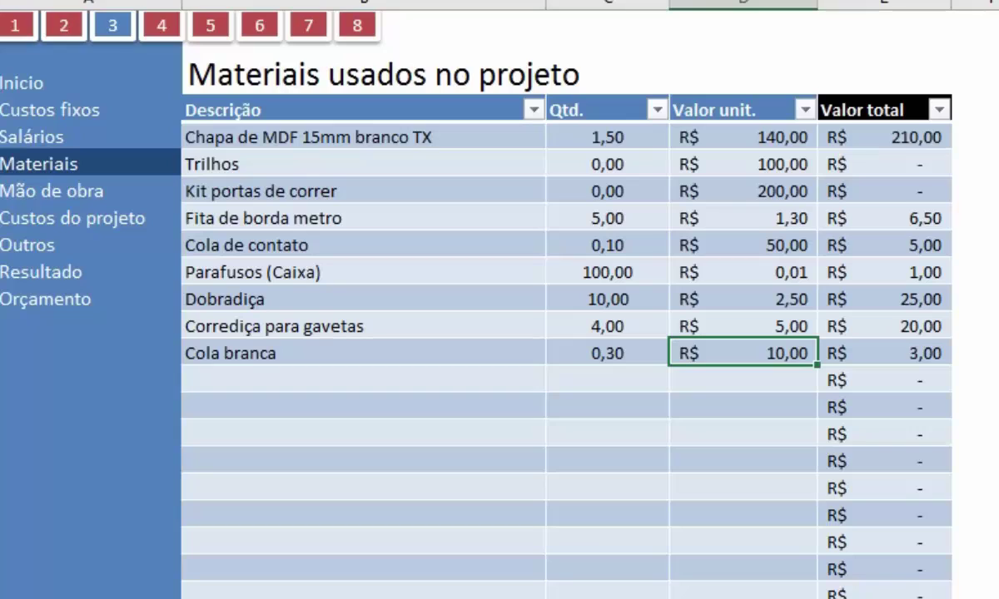
pyautogui.click(607, 353)
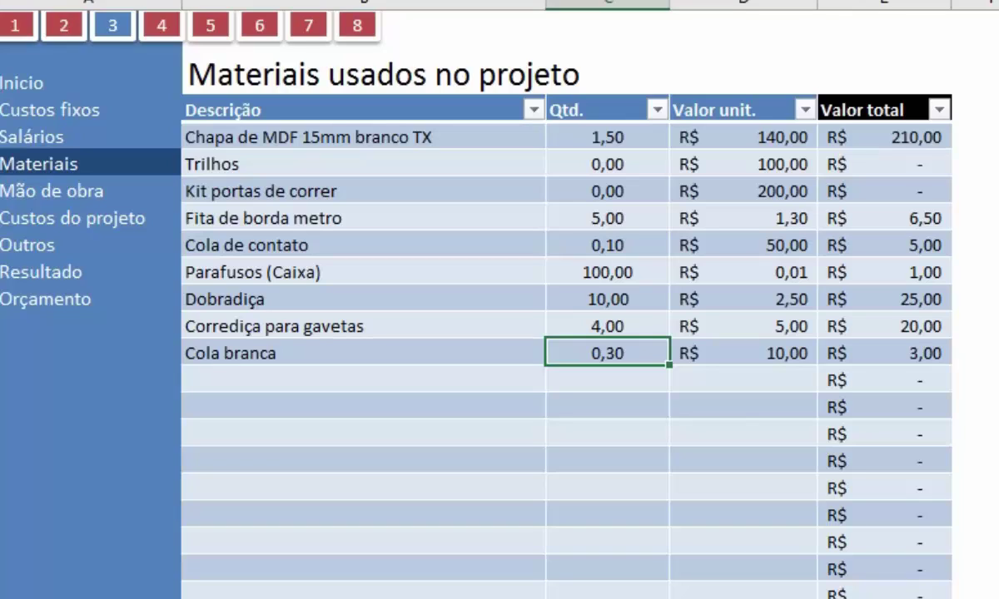
# Go to the Mão de obra sheet, view the resource choices for the Orçamento task, and set its Qtd. Horas to 2.
pyautogui.hotkey('ctrl', 'pagedown')
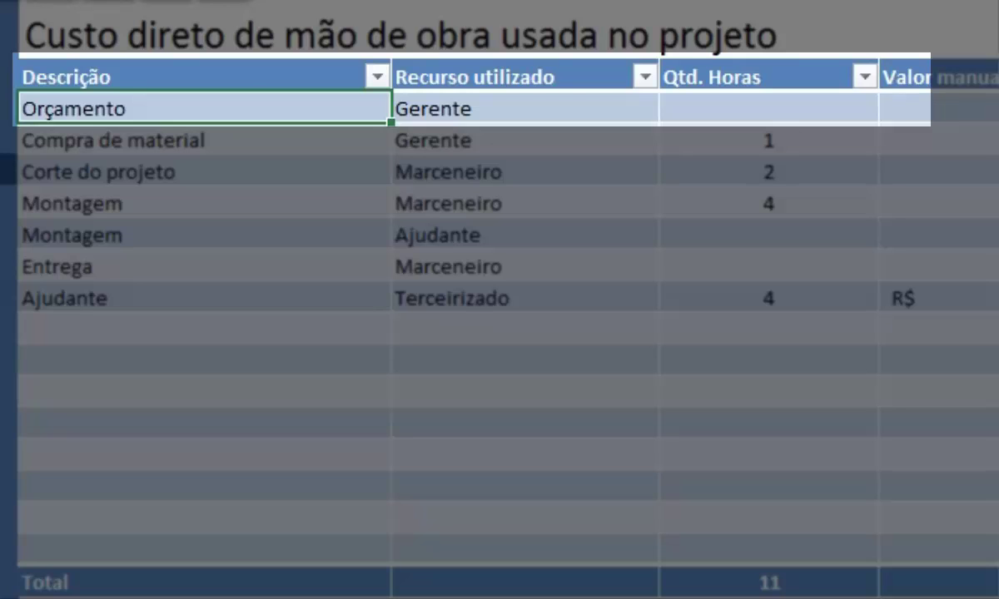
pyautogui.click(524, 109)
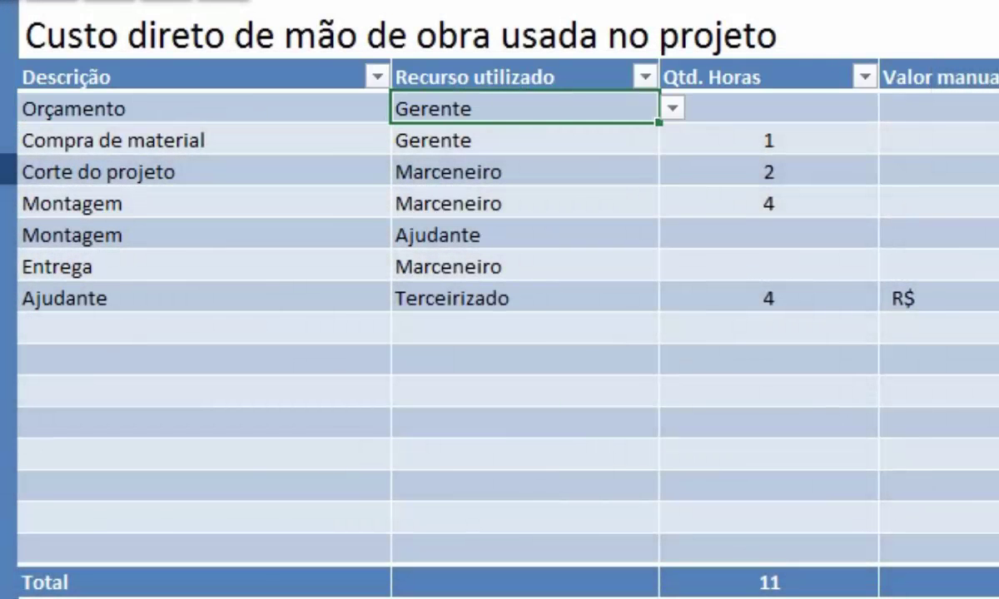
pyautogui.hotkey('alt', 'Down')
pyautogui.scroll(1, 521, 200)
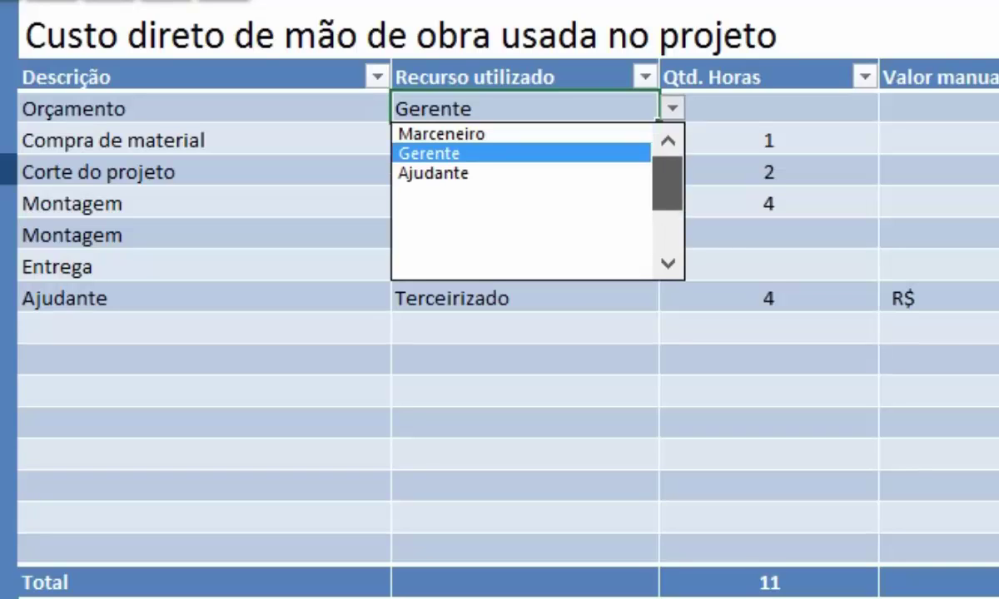
pyautogui.press('Escape')
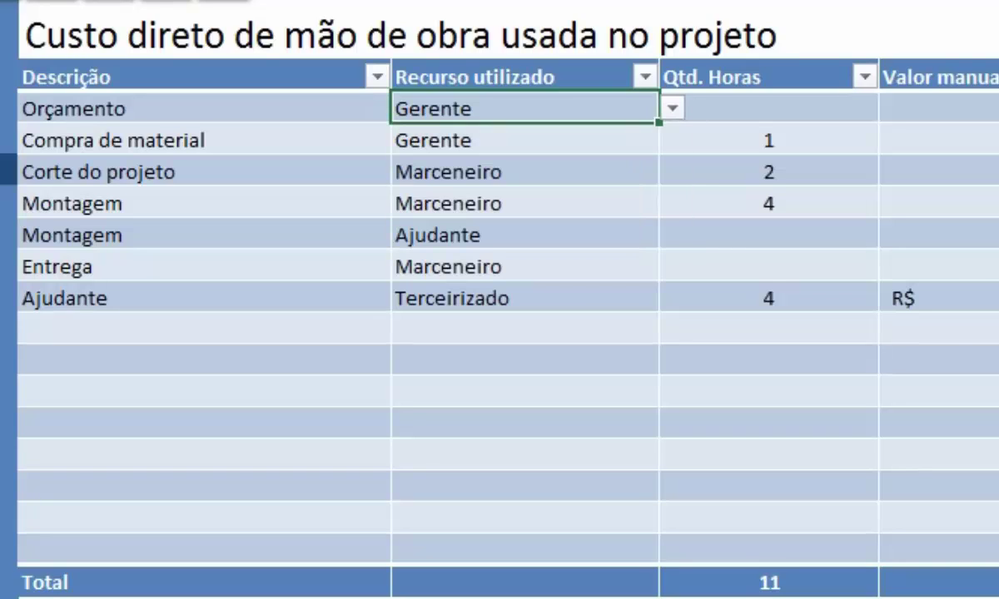
pyautogui.click(768, 108)
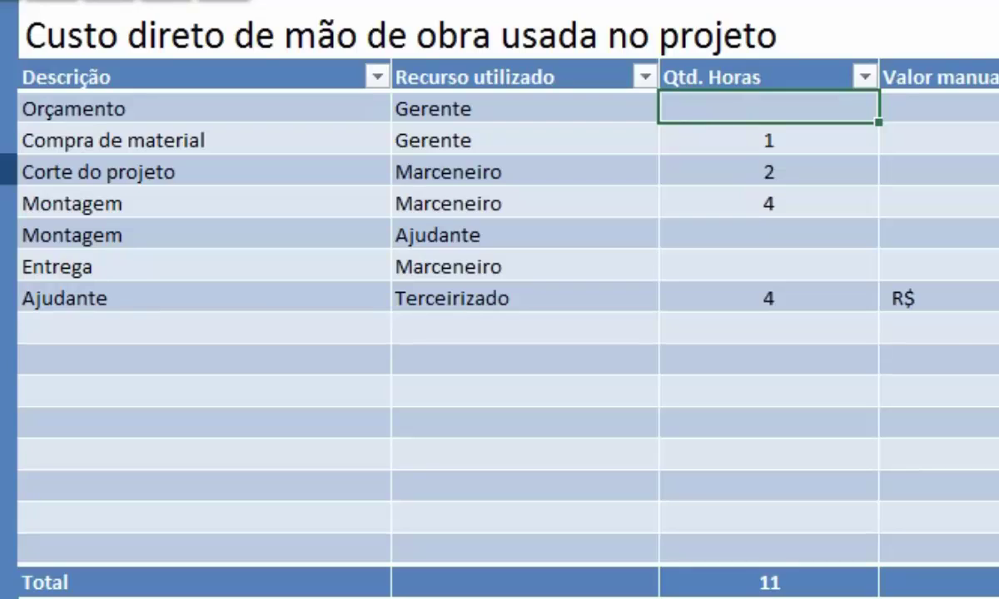
pyautogui.write('2')
pyautogui.press('Tab')
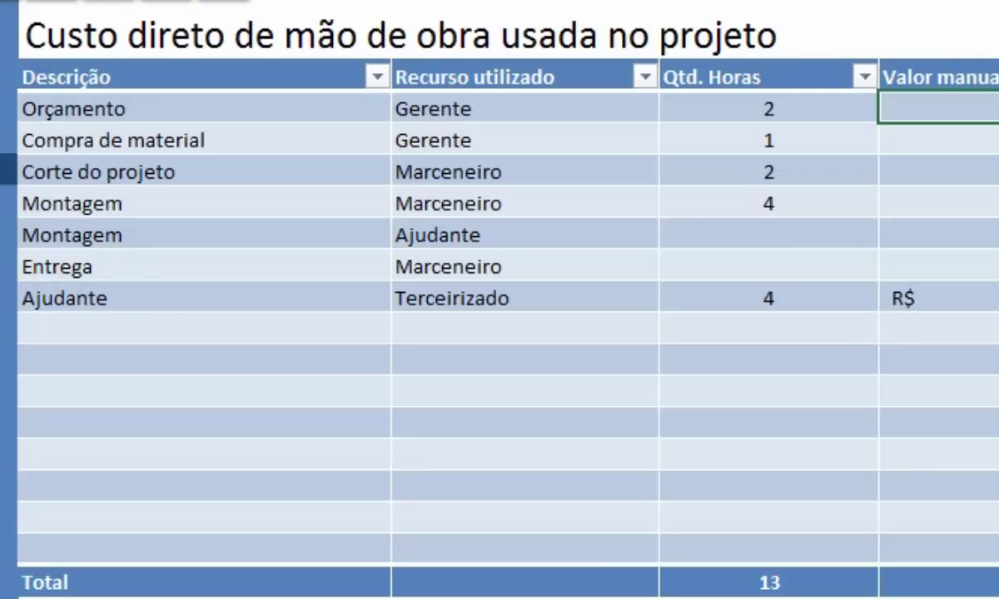
# Examine the resource and hours of the Compra de material and Corte do projeto tasks, along with the remaining task descriptions.
pyautogui.click(204, 139)
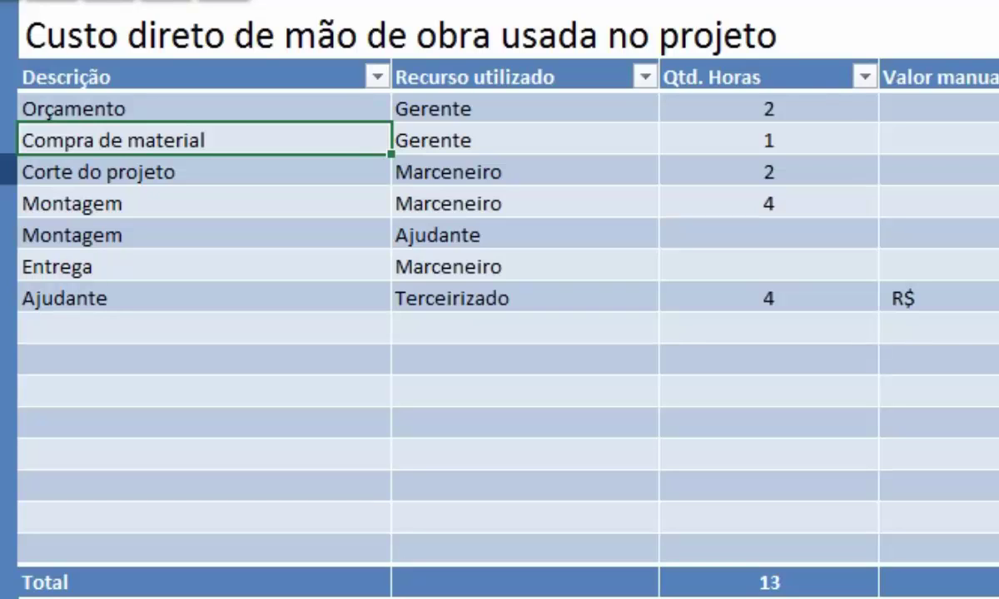
pyautogui.click(524, 140)
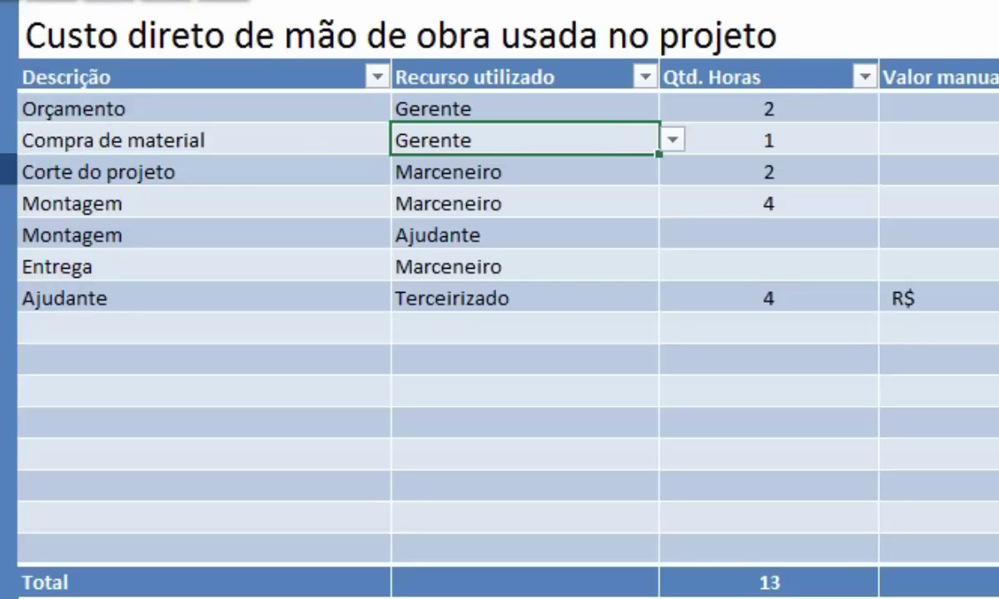
pyautogui.click(768, 139)
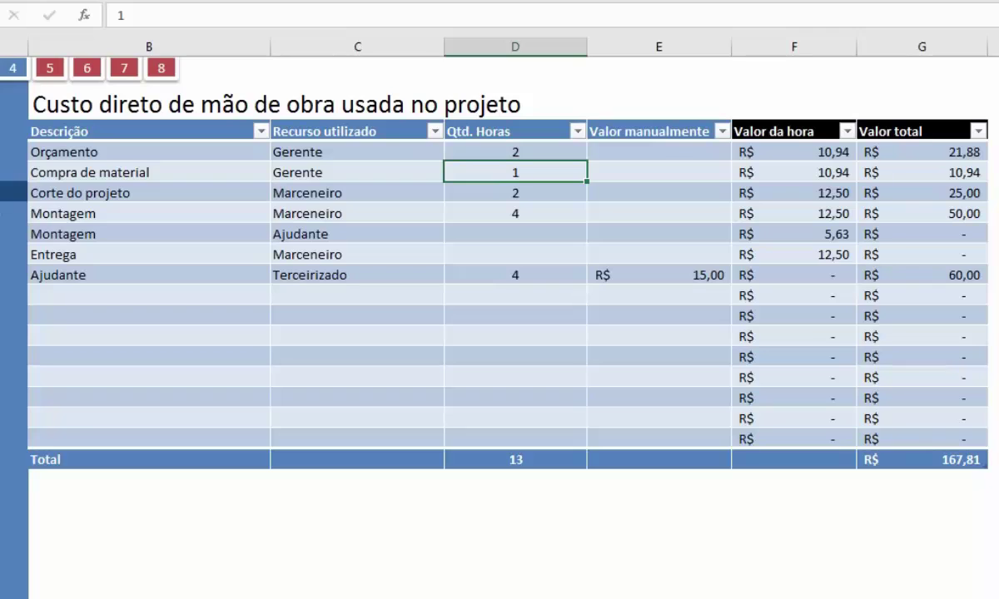
pyautogui.moveTo(83, 192); pyautogui.dragTo(84, 275)
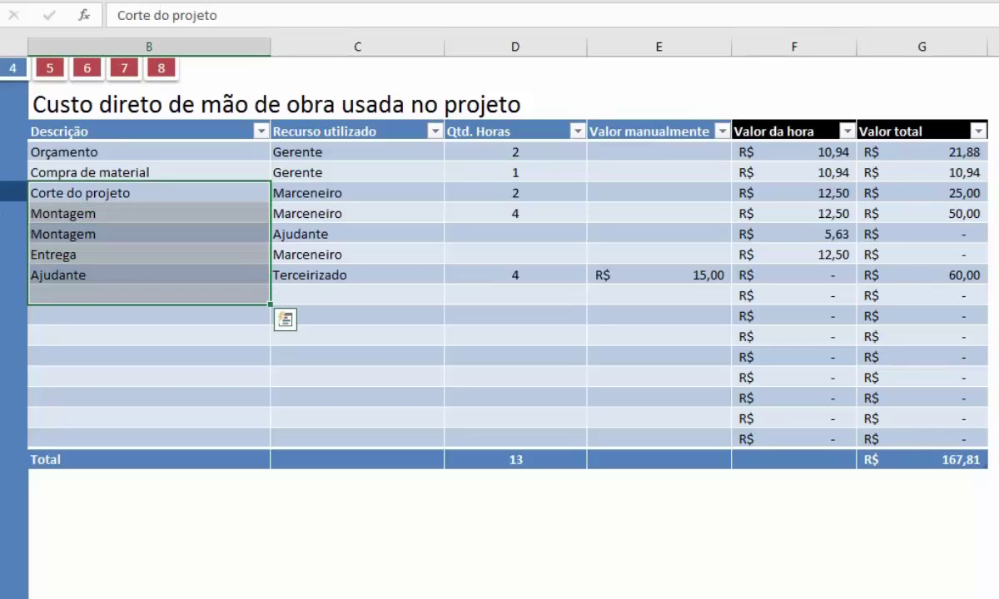
pyautogui.click(149, 377)
pyautogui.click(149, 193)
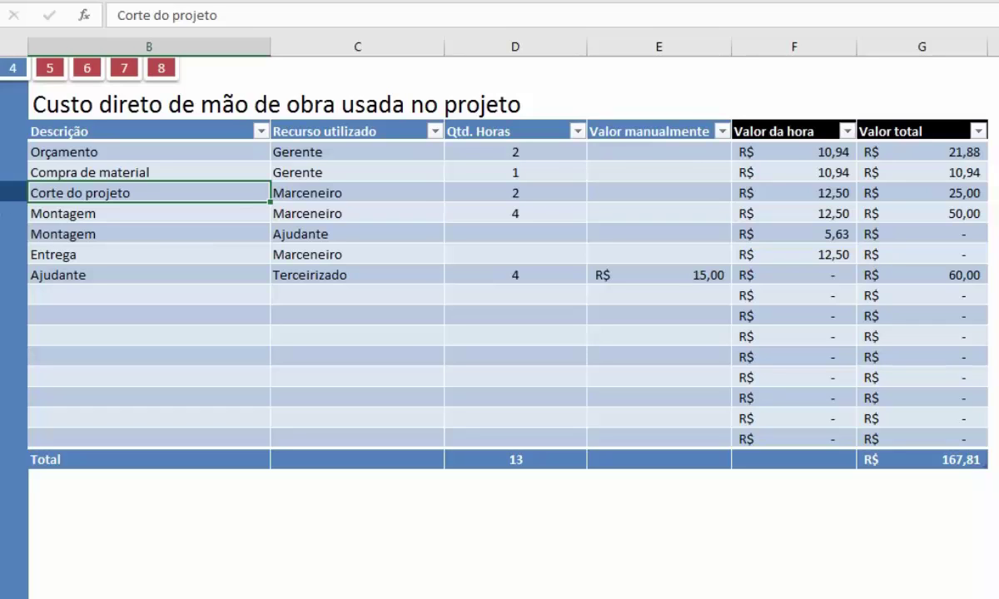
pyautogui.click(357, 194)
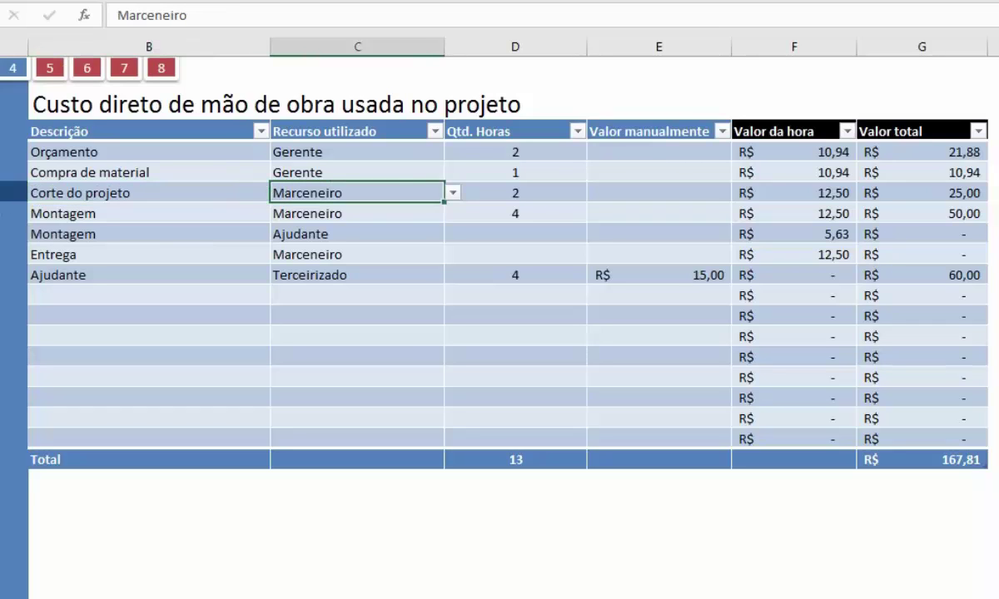
pyautogui.click(516, 193)
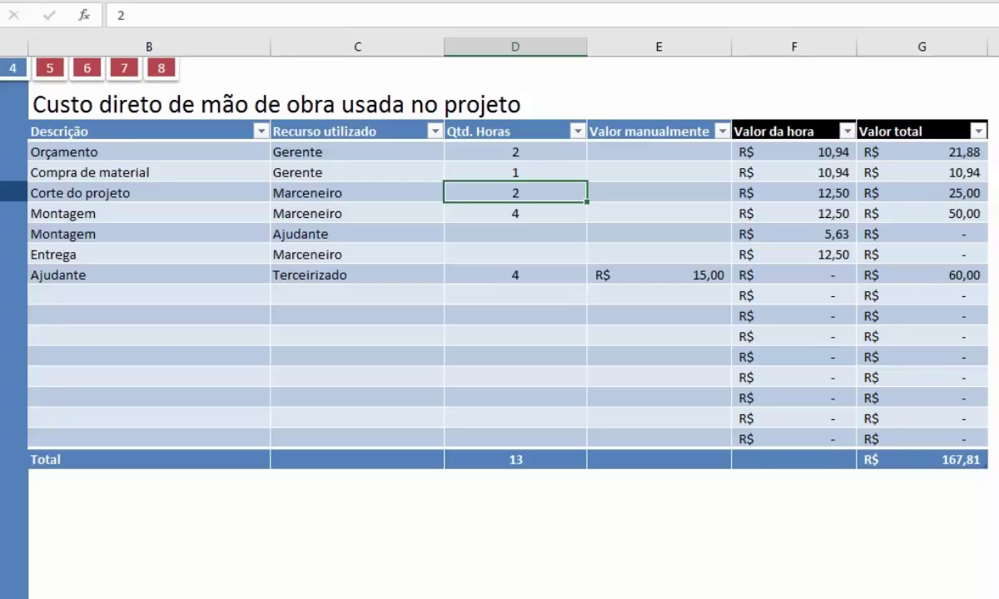
# Review the two Montagem tasks and set the Qtd. Horas of the one done by Ajudante to 4.
pyautogui.click(148, 213)
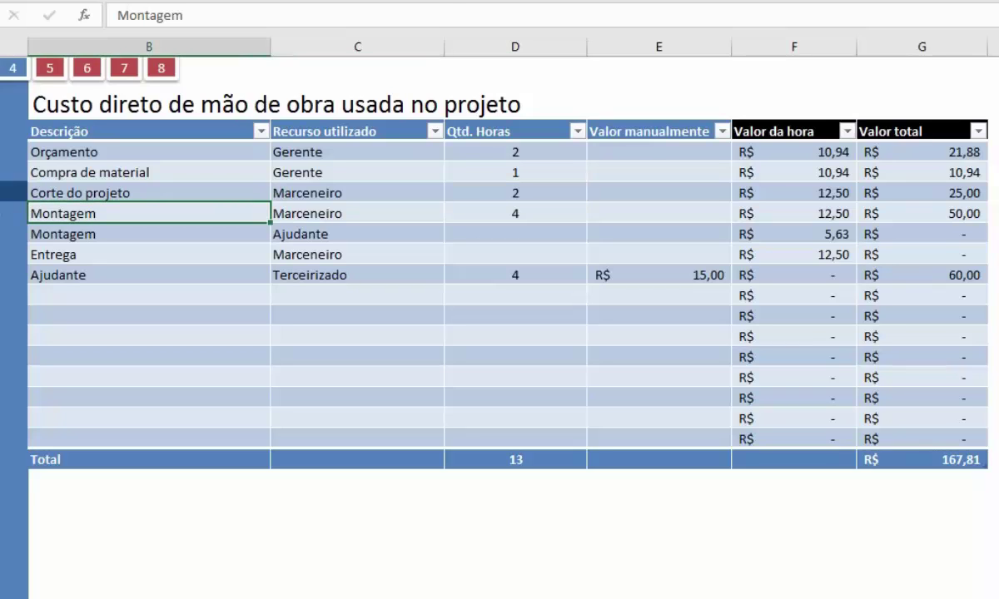
pyautogui.click(357, 213)
pyautogui.click(357, 234)
pyautogui.click(515, 213)
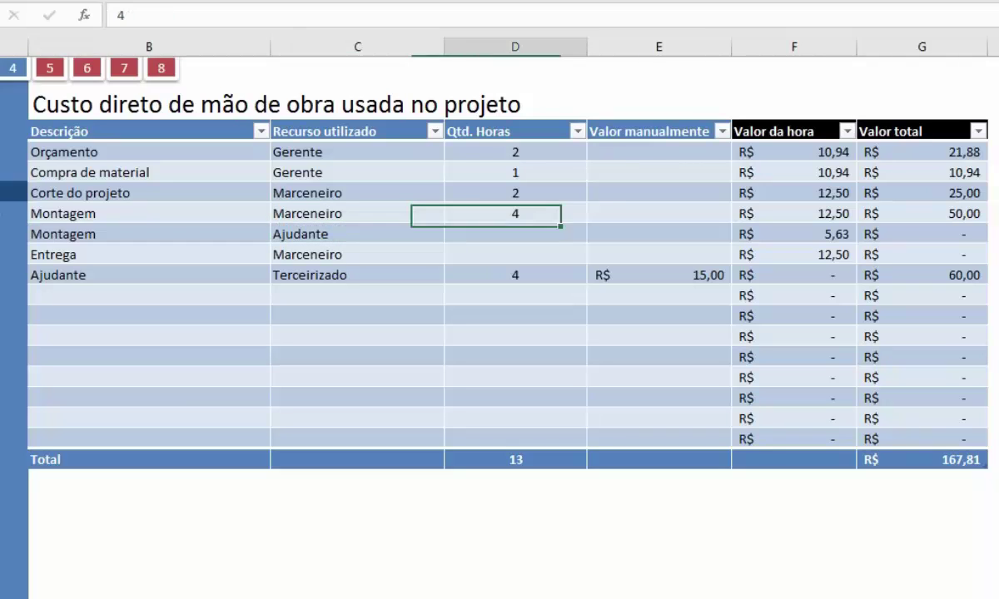
pyautogui.click(515, 234)
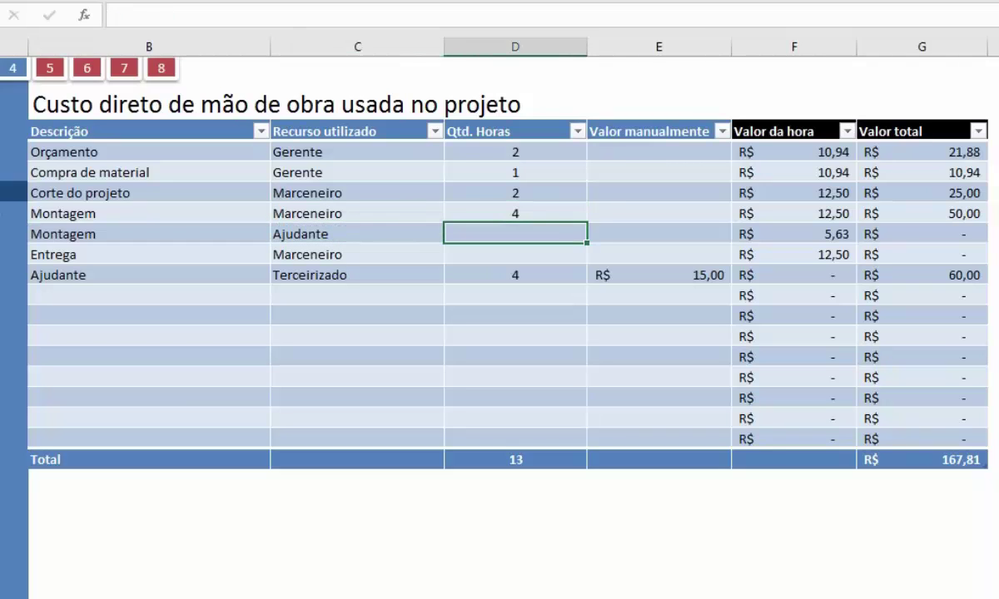
pyautogui.write('4')
pyautogui.press('Return')
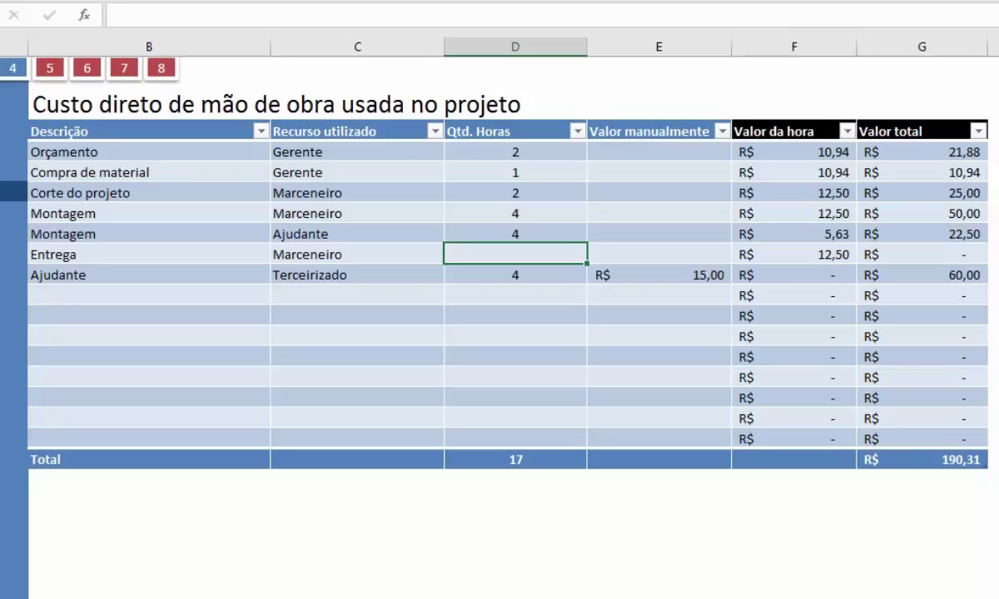
# Set the Qtd. Horas of the Entrega task to 1 and review the resource choices for the Ajudante task.
pyautogui.write('1')
pyautogui.press('Return')
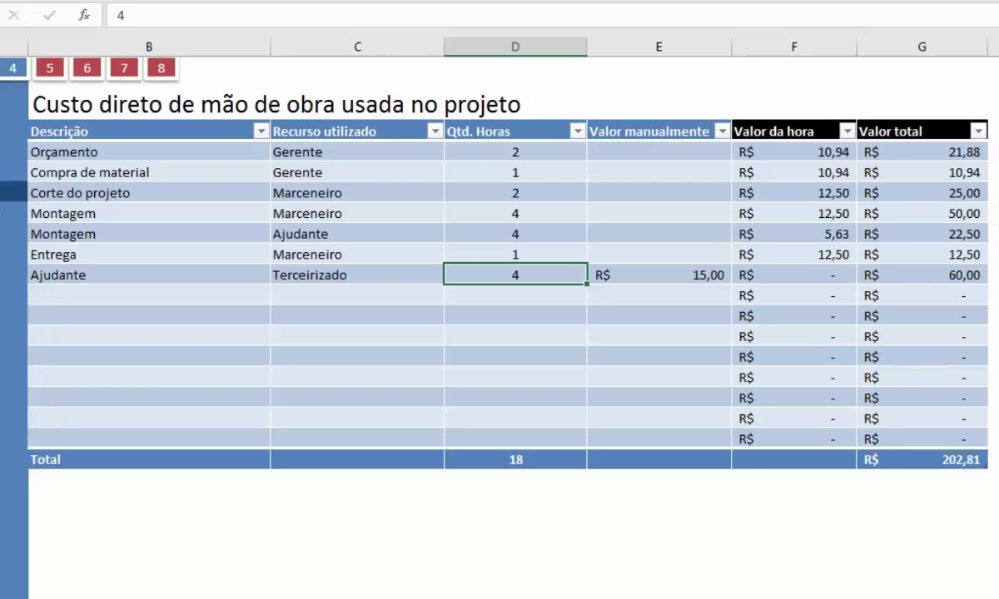
pyautogui.click(149, 275)
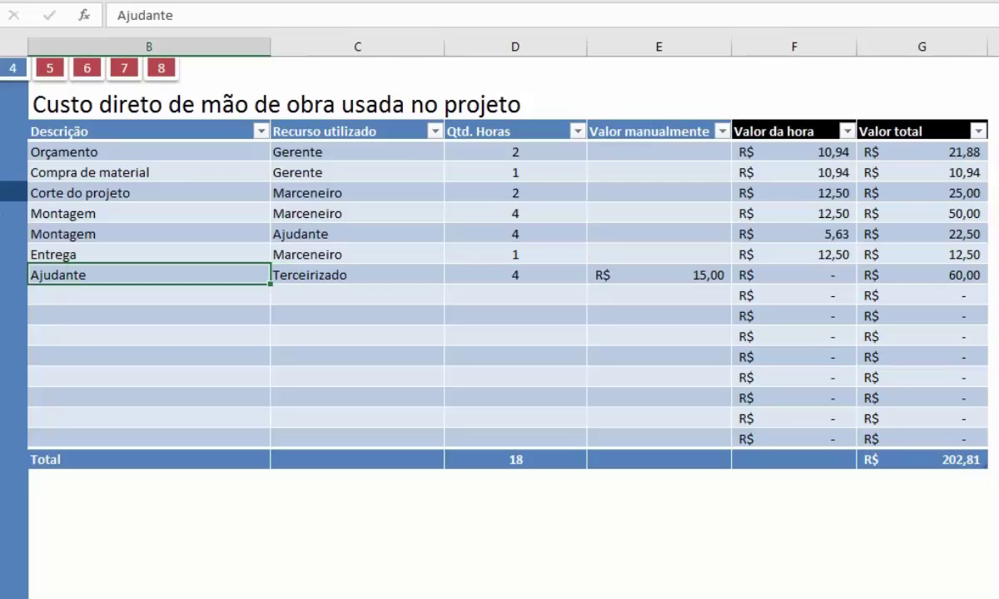
pyautogui.click(357, 275)
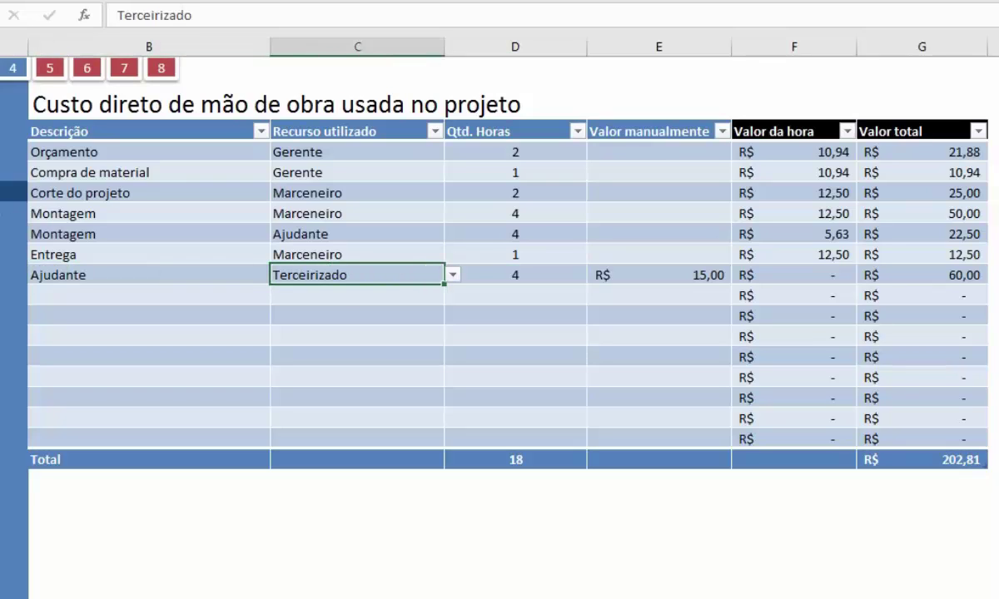
pyautogui.hotkey('alt', 'Down')
pyautogui.press('Escape')
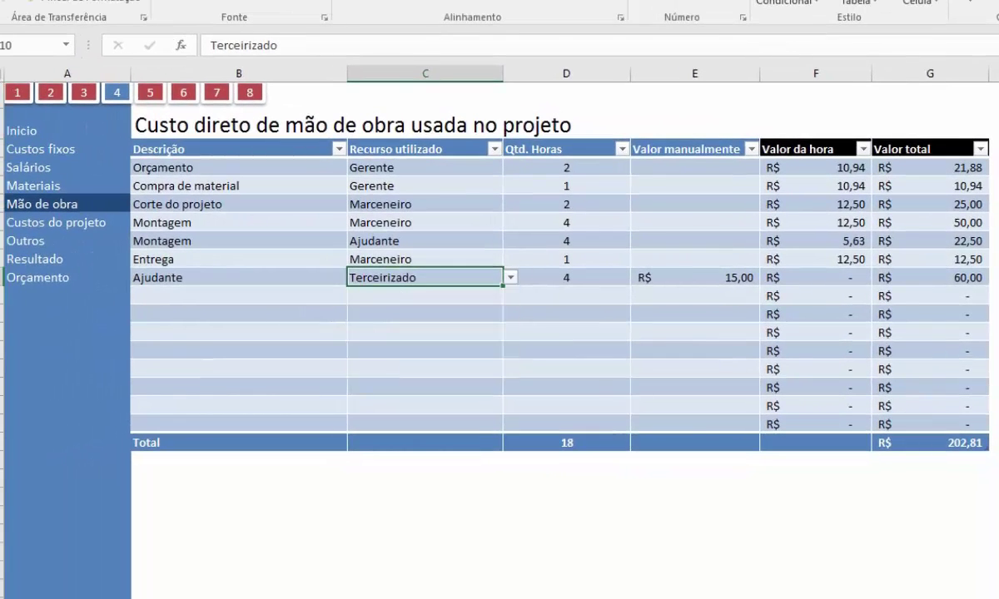
# Go to the Salários sheet and add a Terceirizado entry below Ajudante, leaving its Valor mensal and Horas por mês blank.
pyautogui.click(29, 167)
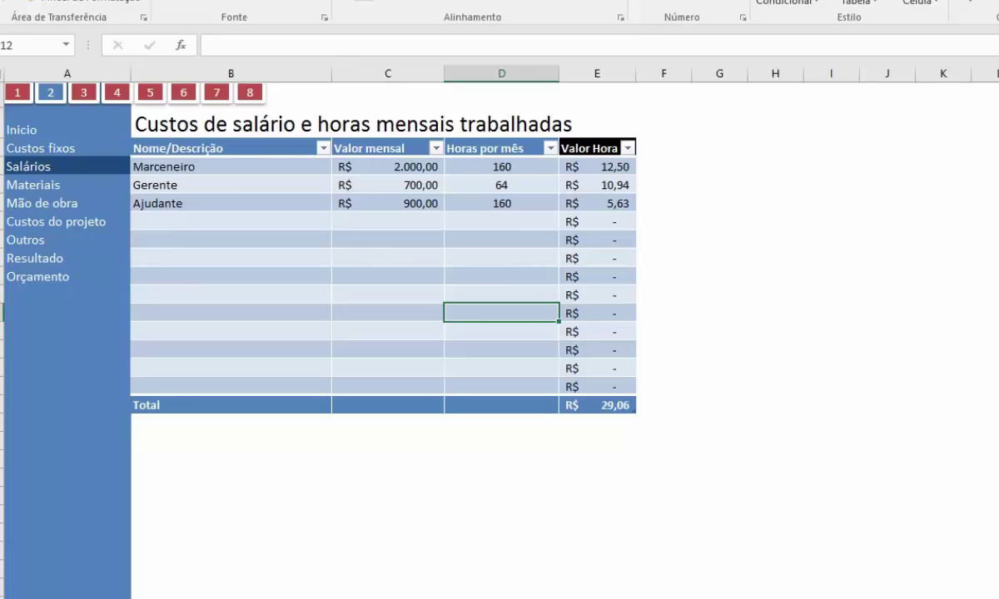
pyautogui.click(232, 221)
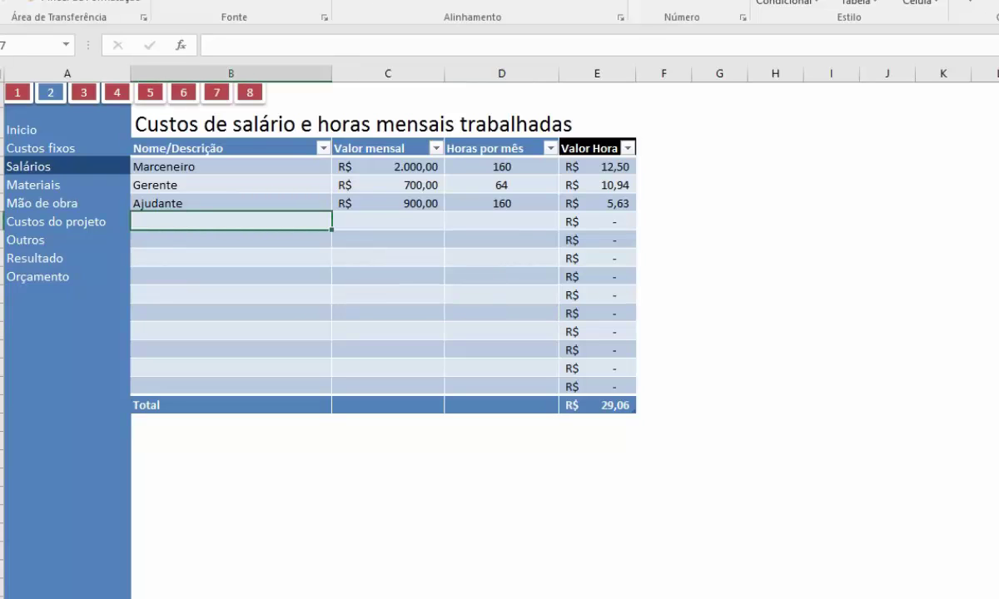
pyautogui.write('Terceiriz')
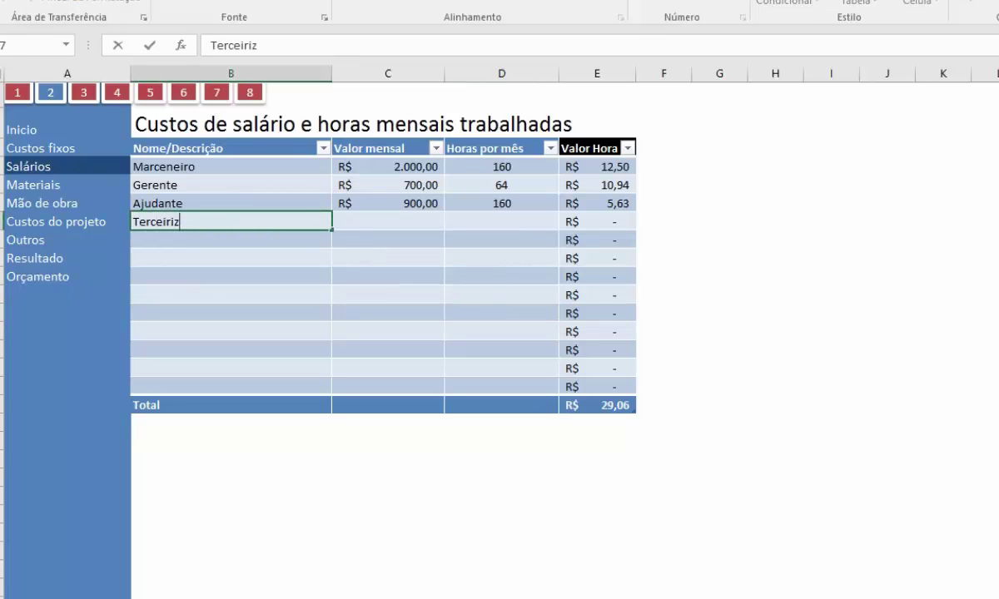
pyautogui.write('ado')
pyautogui.press('Tab')
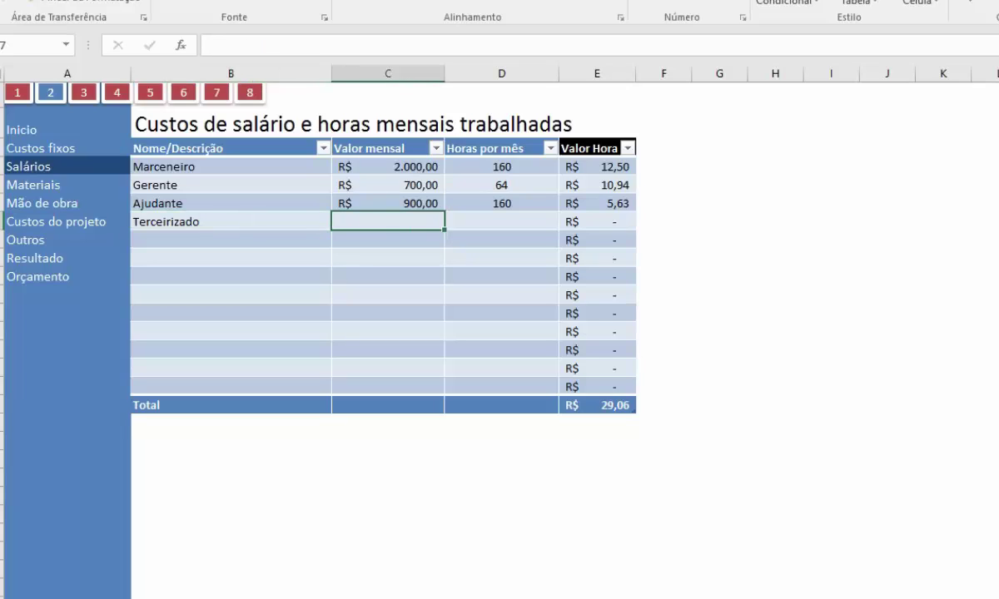
pyautogui.press('Right')
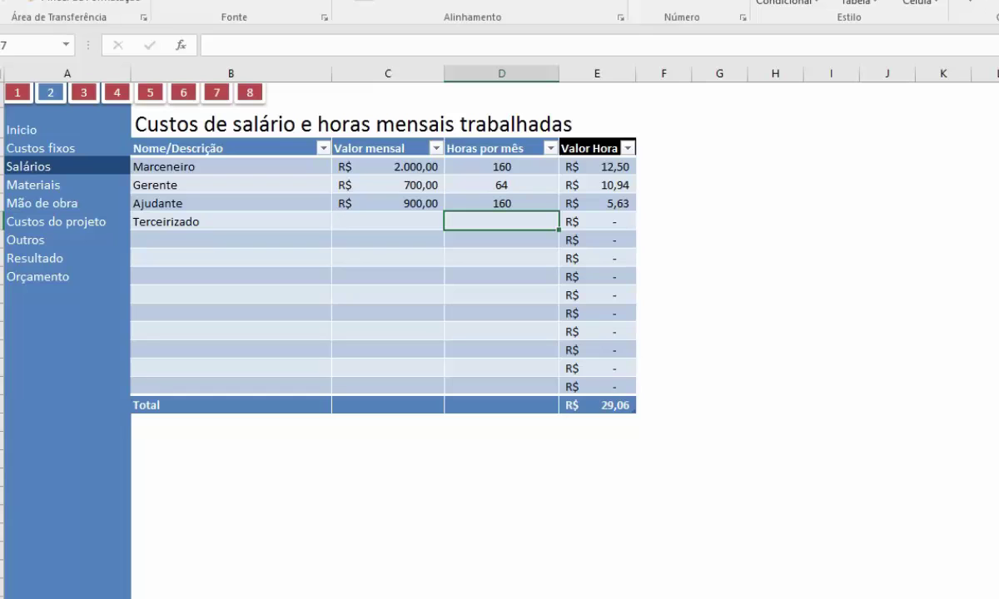
# Return to the Mão de obra sheet, pick Terceirizado as the Ajudante task's resource, and review its hours and manual value.
pyautogui.click(42, 203)
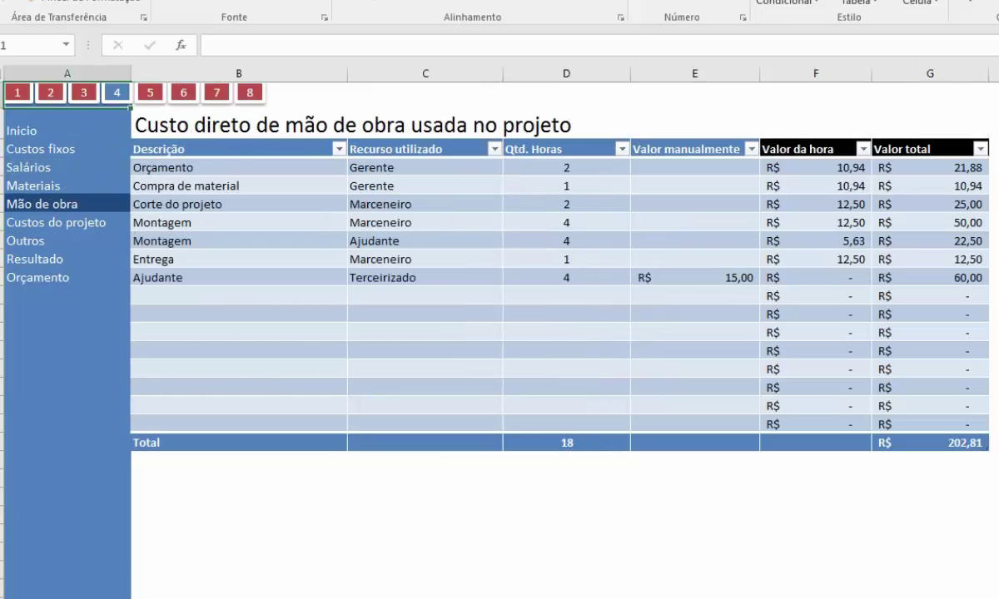
pyautogui.click(238, 278)
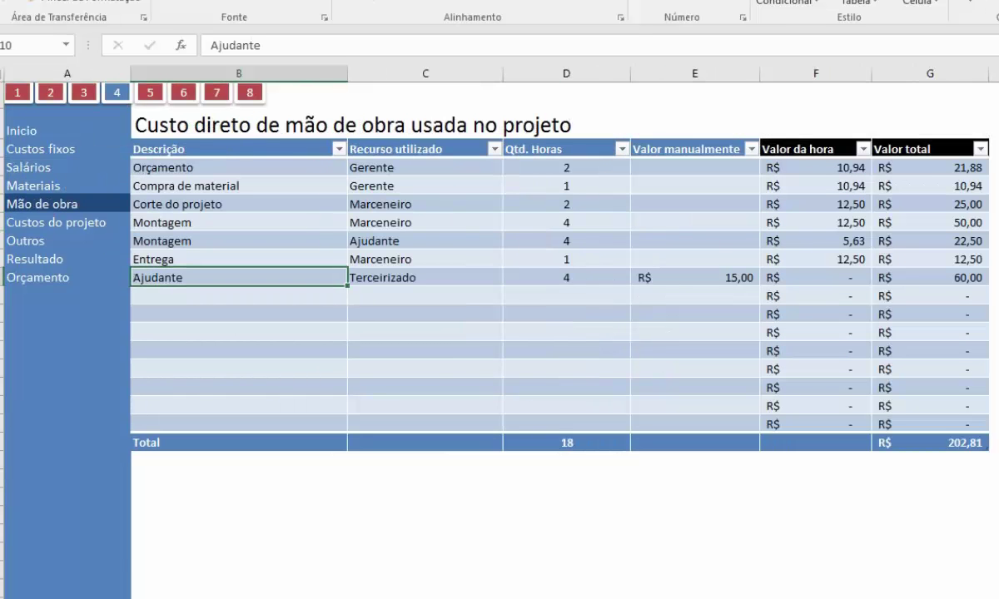
pyautogui.click(425, 277)
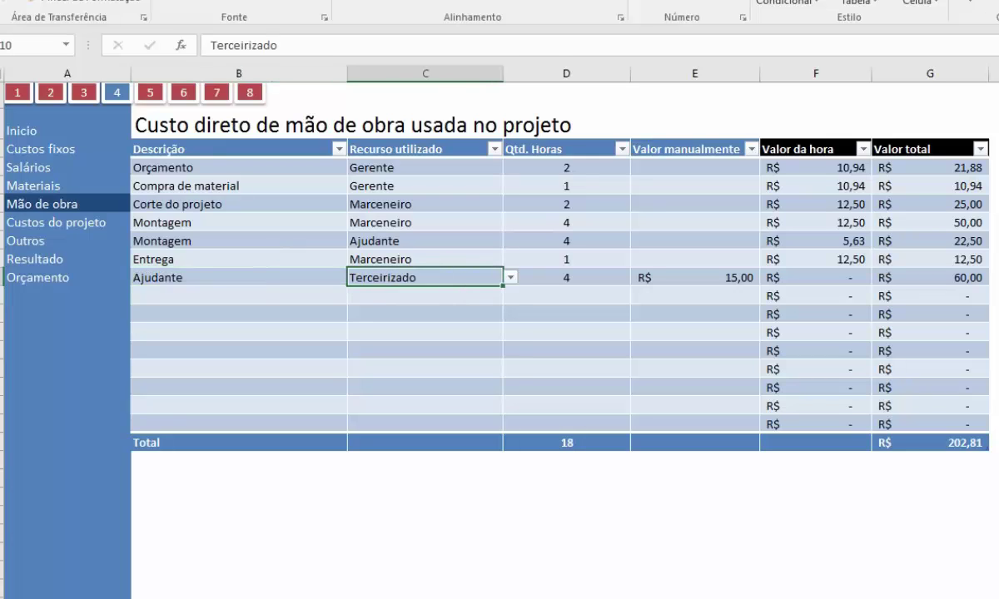
pyautogui.click(510, 278)
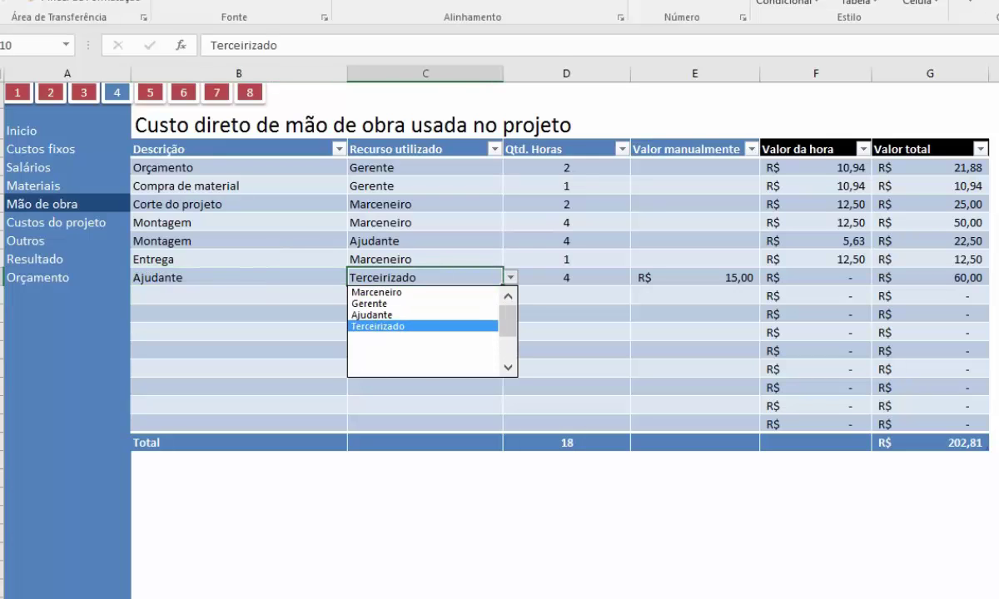
pyautogui.press('Return')
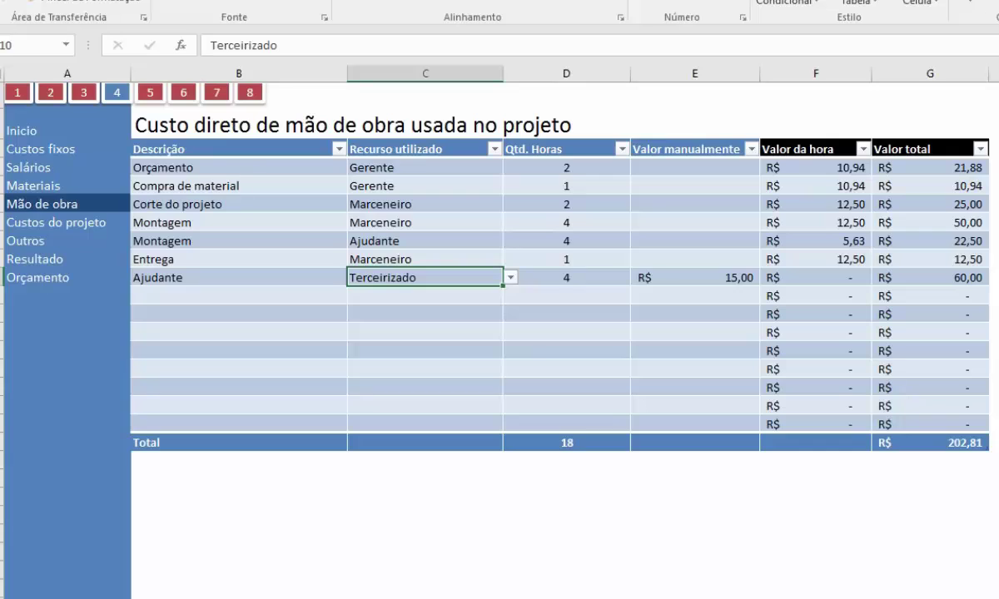
pyautogui.click(565, 278)
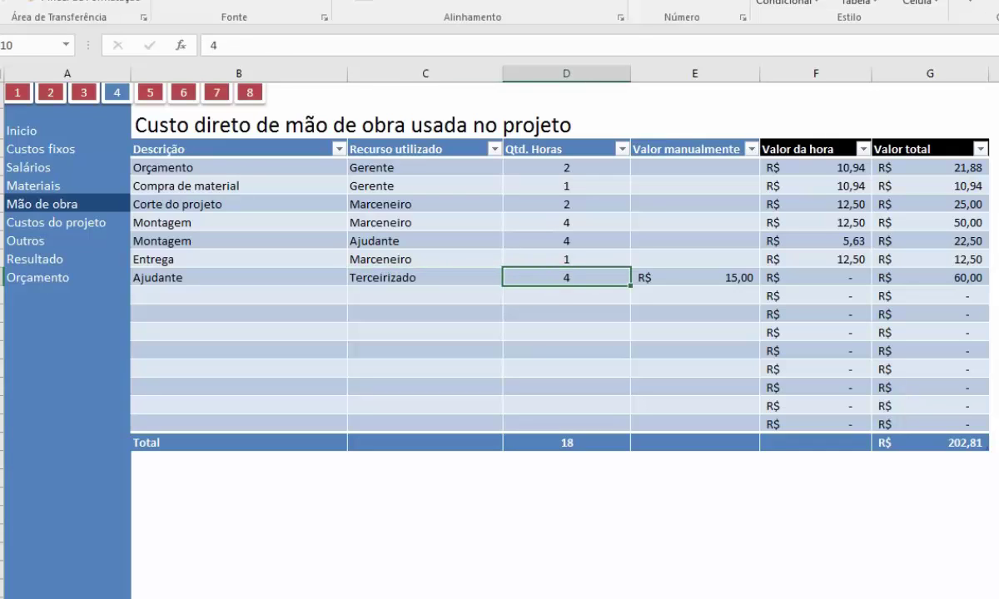
pyautogui.click(695, 277)
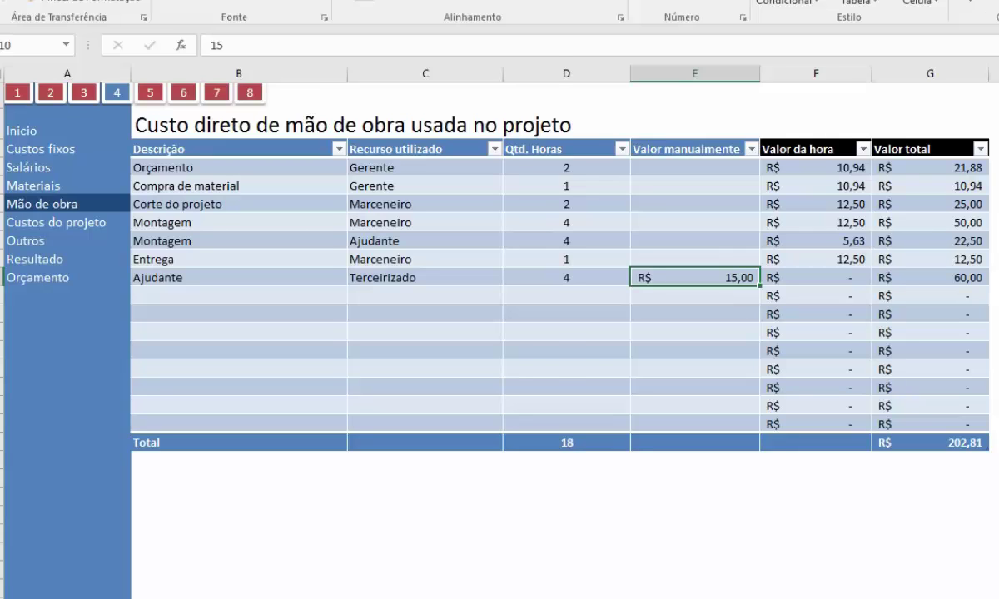
# Check the Terceirizado entry on the Salários sheet and set the Ajudante task's Valor manualmente to 8 on the Mão de obra sheet.
pyautogui.hotkey('ctrl', 'pageup')
pyautogui.hotkey('ctrl', 'pageup')
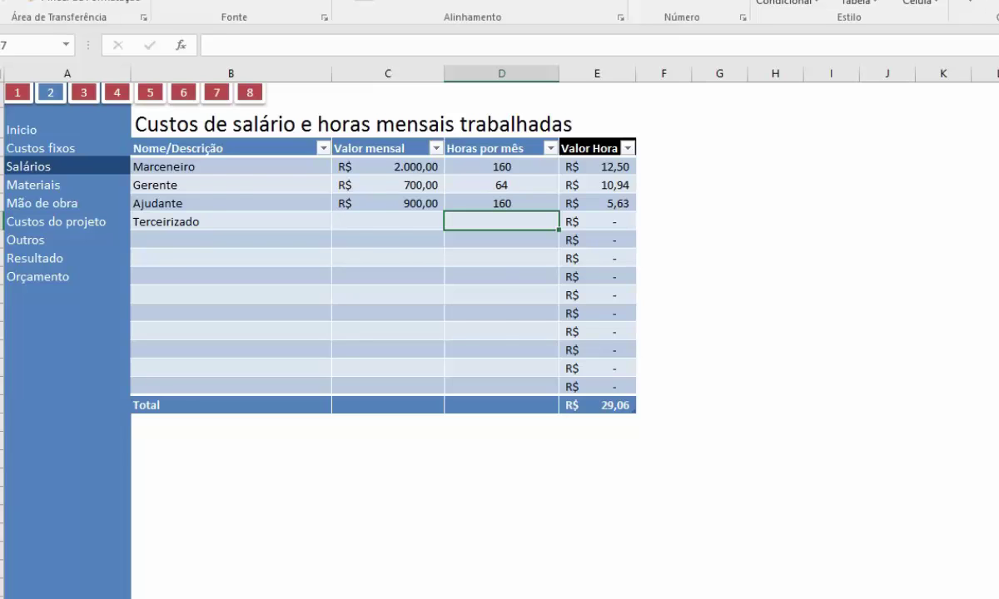
pyautogui.hotkey('ctrl', 'pagedown')
pyautogui.hotkey('ctrl', 'pagedown')
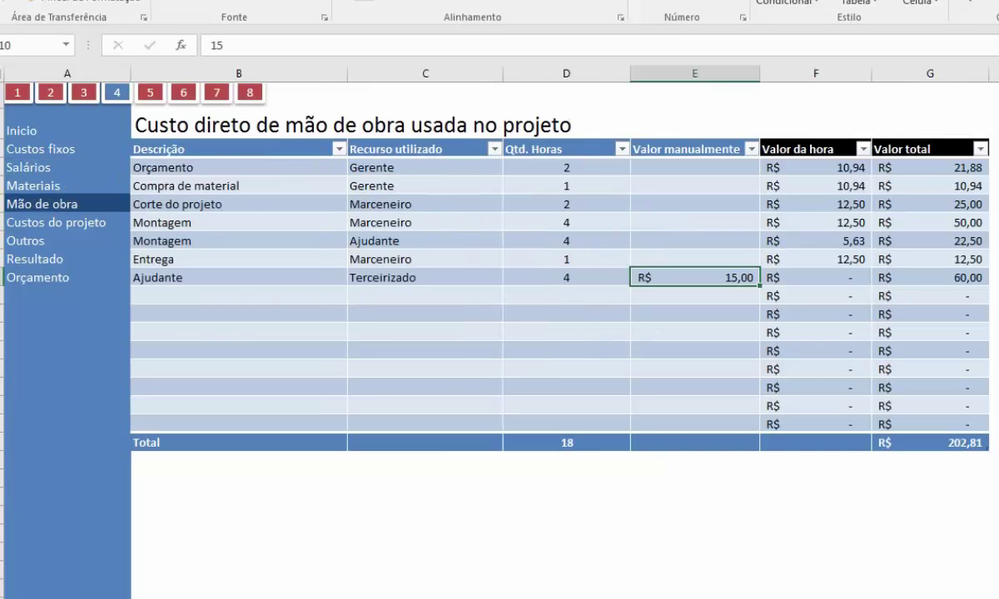
pyautogui.write('8')
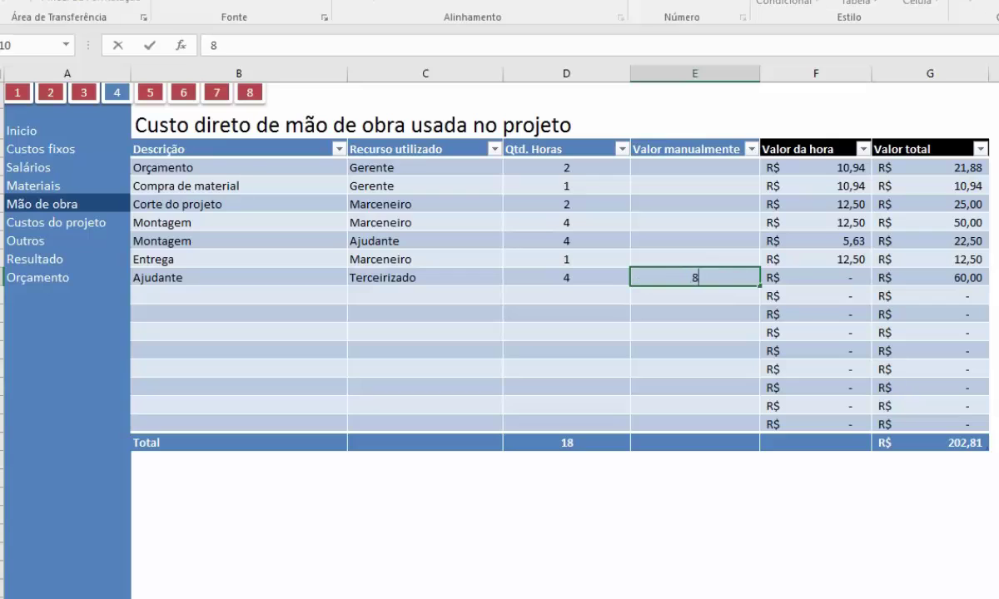
pyautogui.press('Return')
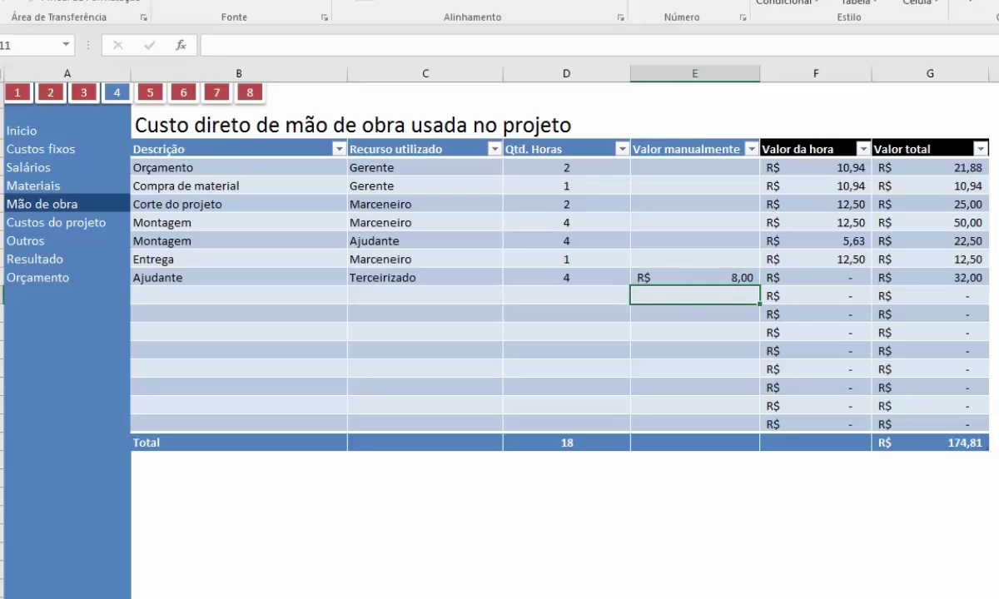
# Review the outsourced Ajudante task's hours and manual value and the labour total, and go to the Custos do projeto sheet.
pyautogui.press('Up')
pyautogui.press('Left')
pyautogui.press('Right')
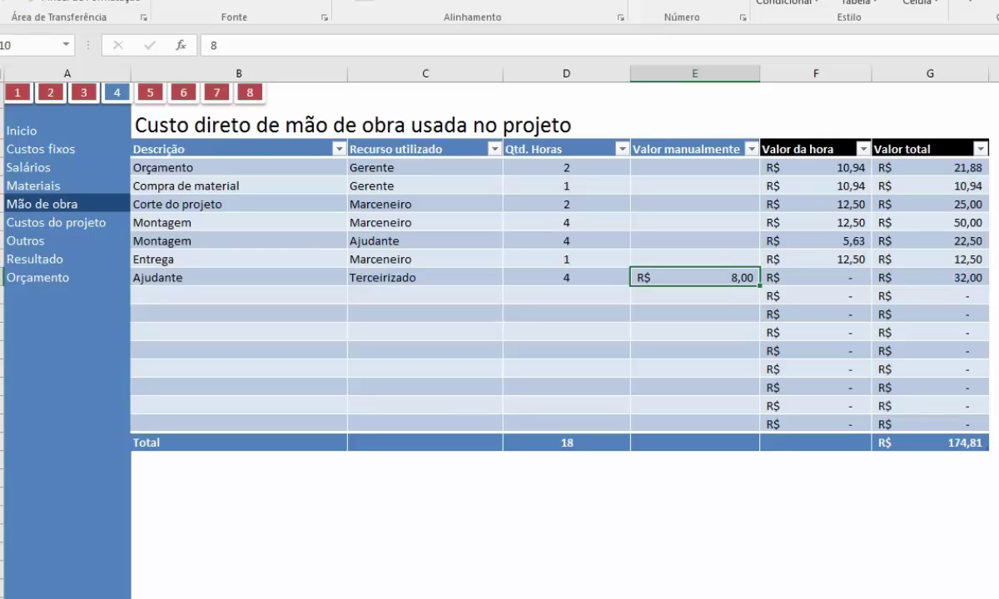
pyautogui.click(930, 460)
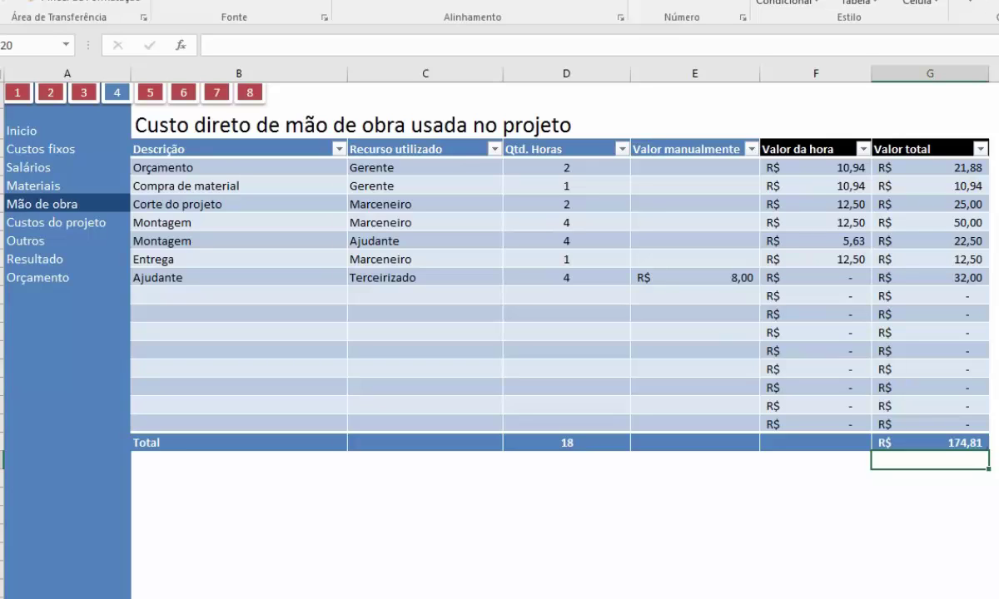
pyautogui.click(150, 92)
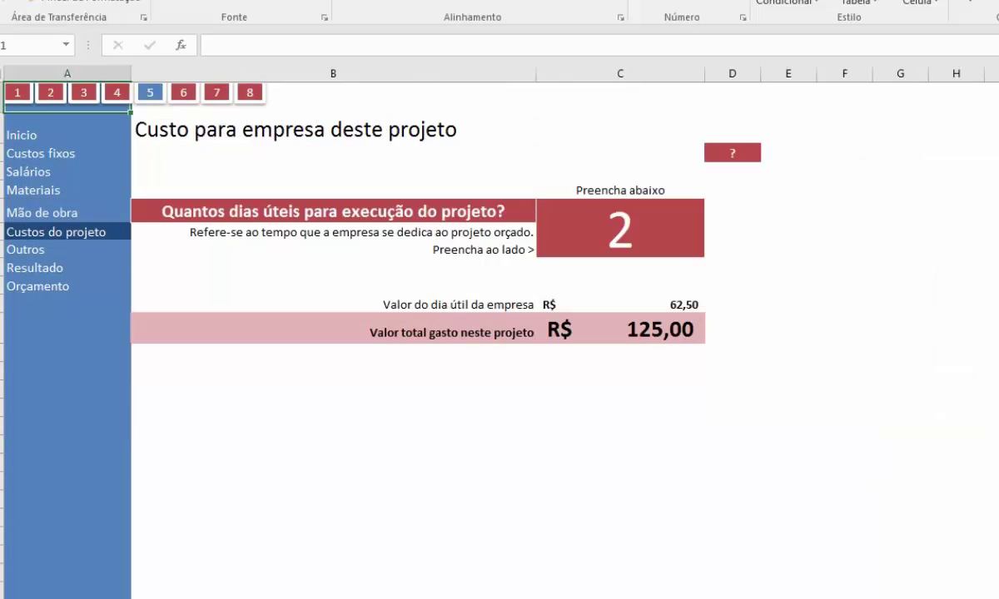
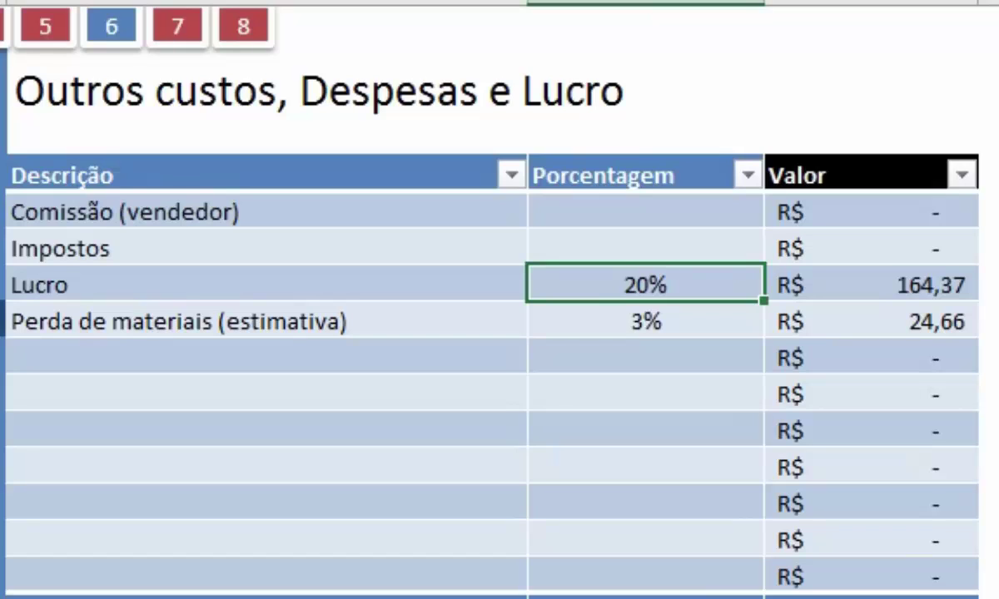
# Review the Perda de materiais percentage on the Outros sheet and set the Comissão (vendedor) percentage to 5%.
pyautogui.click(645, 320)
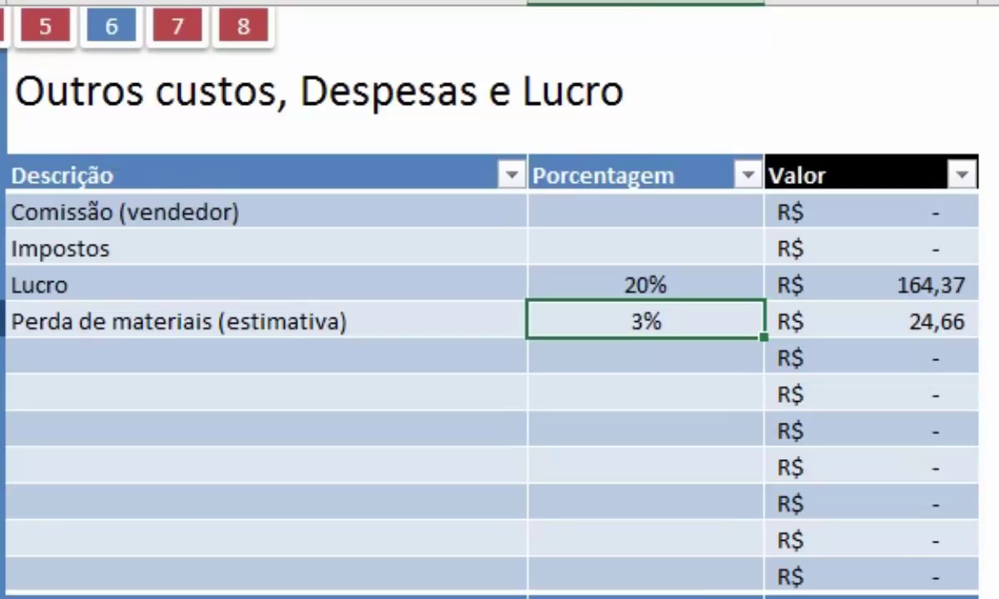
pyautogui.press('Up')
pyautogui.press('Up')
pyautogui.press('Up')
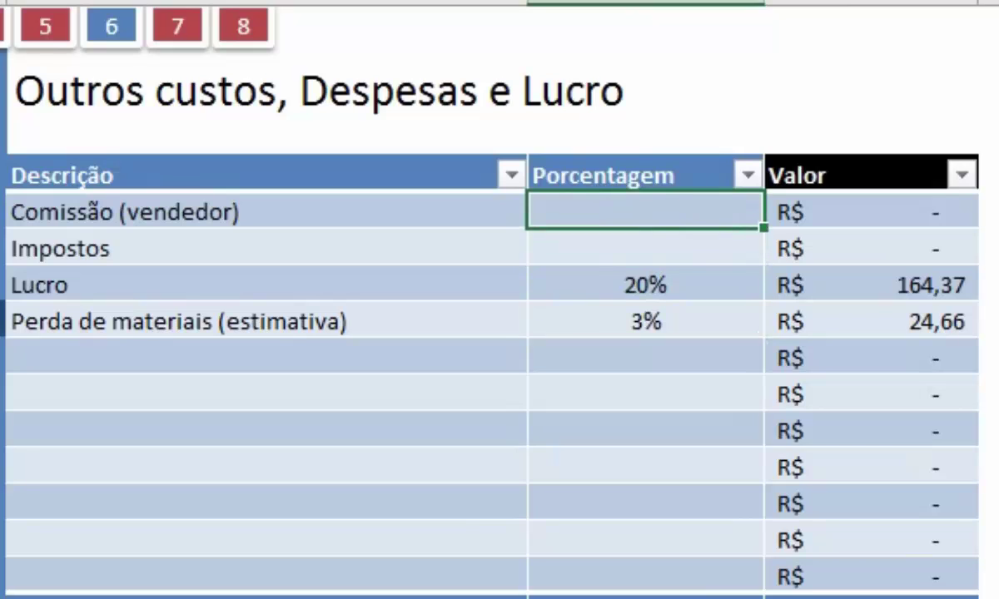
pyautogui.write('5')
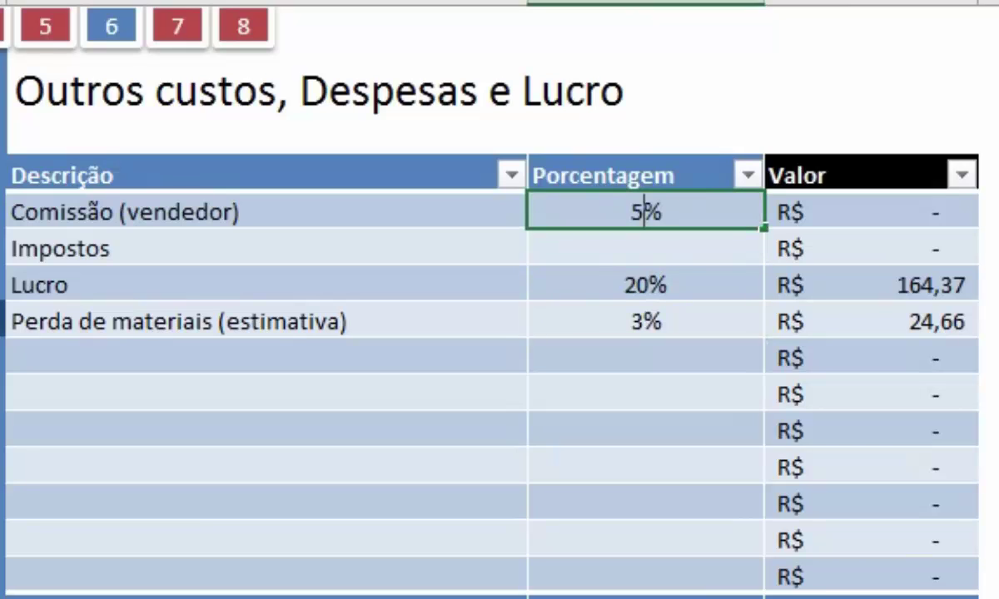
pyautogui.press('Return')
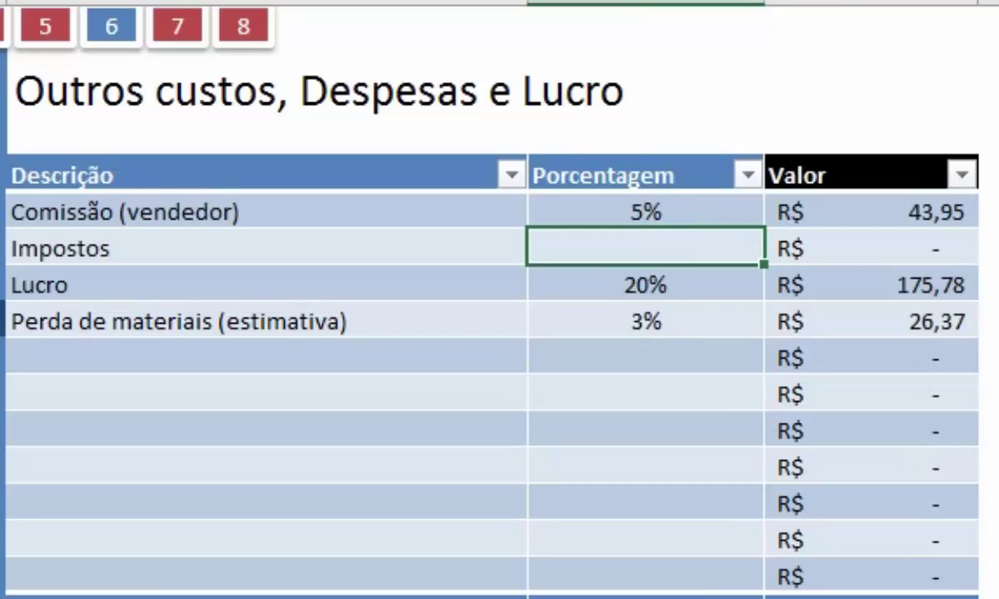
# Review the blank rows available for further expenses and the Valor column in the Outros custos, Despesas e Lucro table.
pyautogui.moveTo(267, 358); pyautogui.dragTo(266, 540)
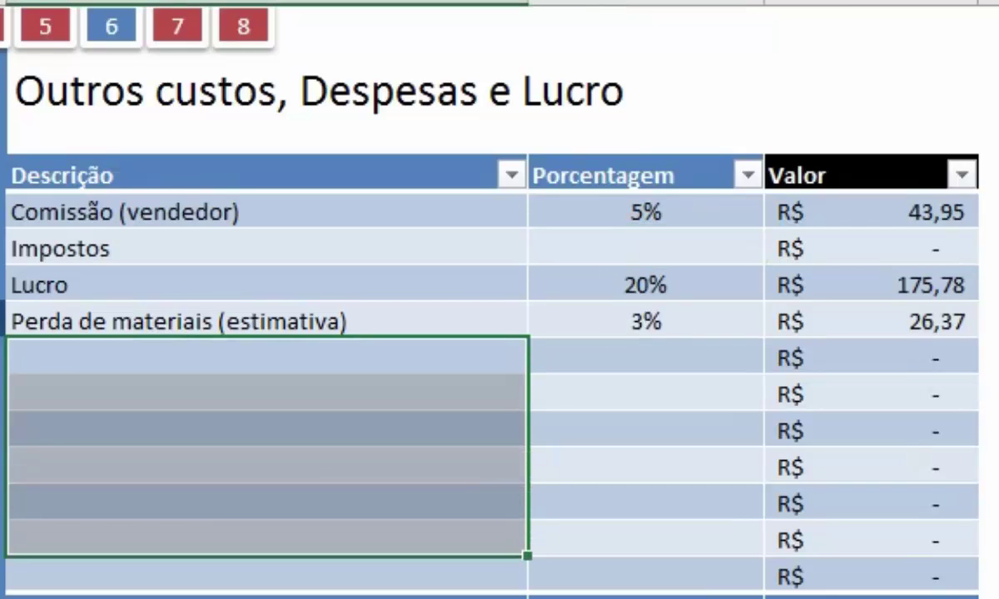
pyautogui.click(870, 576)
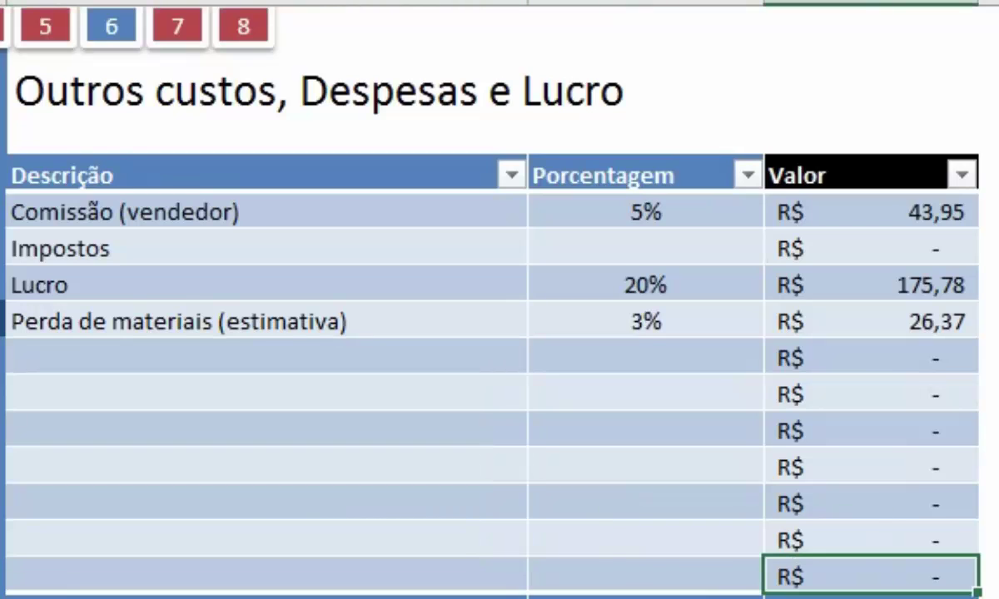
pyautogui.press('Tab')
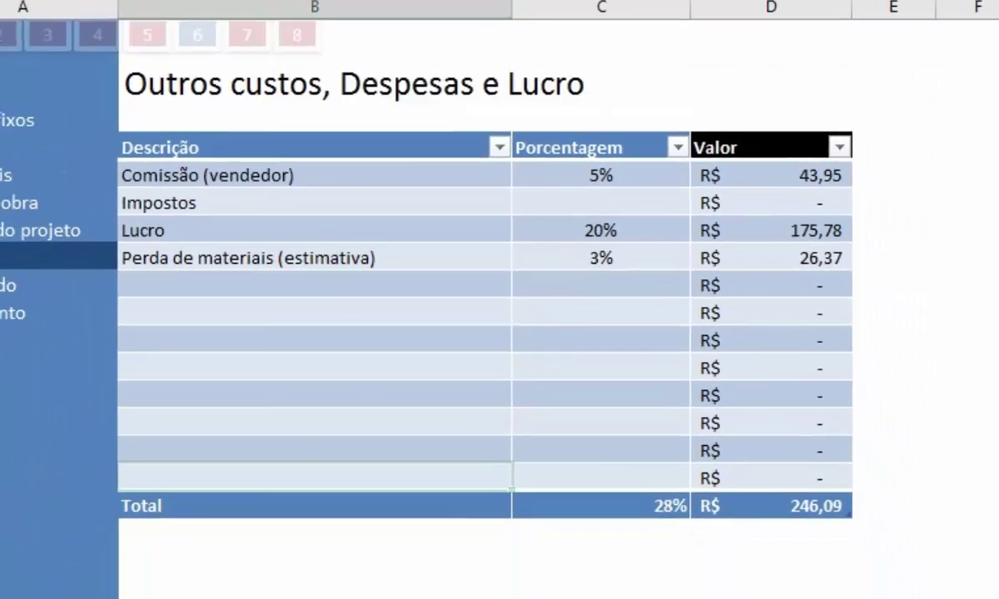
# Go to the Resultado sheet and examine the Valor a ser cobrado and its Lucro.
pyautogui.click(179, 29)
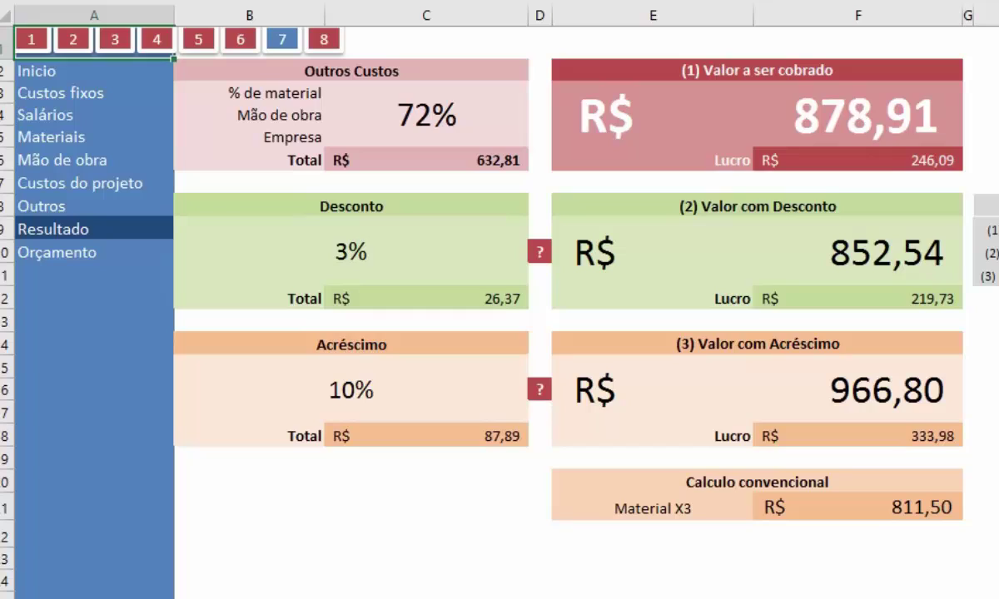
pyautogui.click(857, 159)
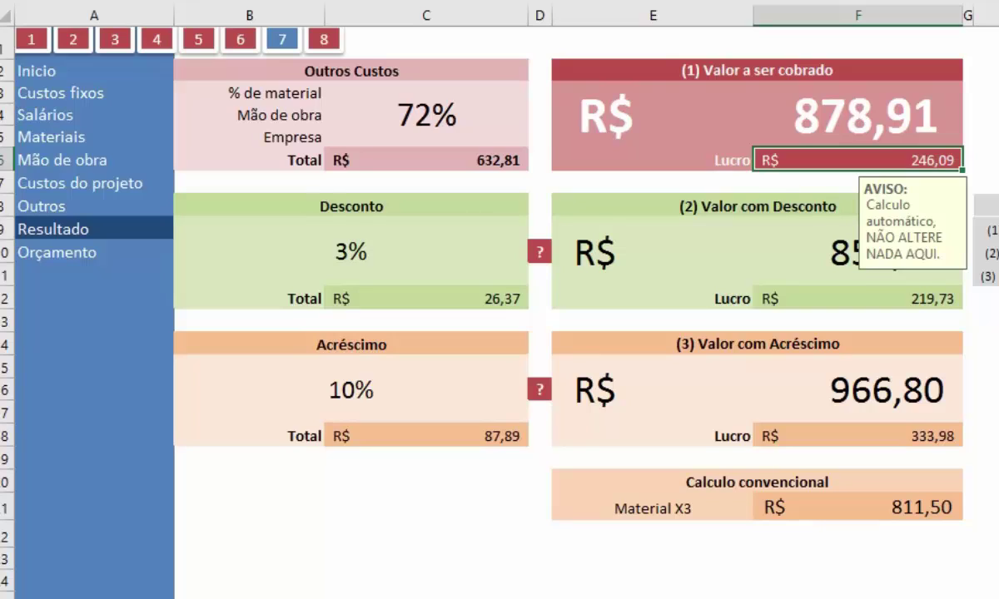
pyautogui.click(857, 117)
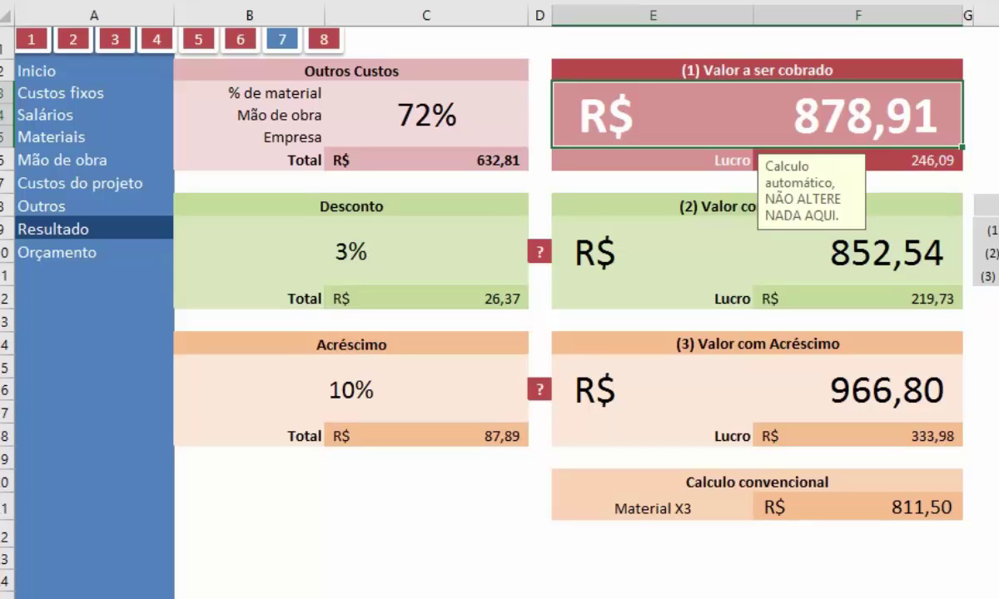
pyautogui.click(869, 160)
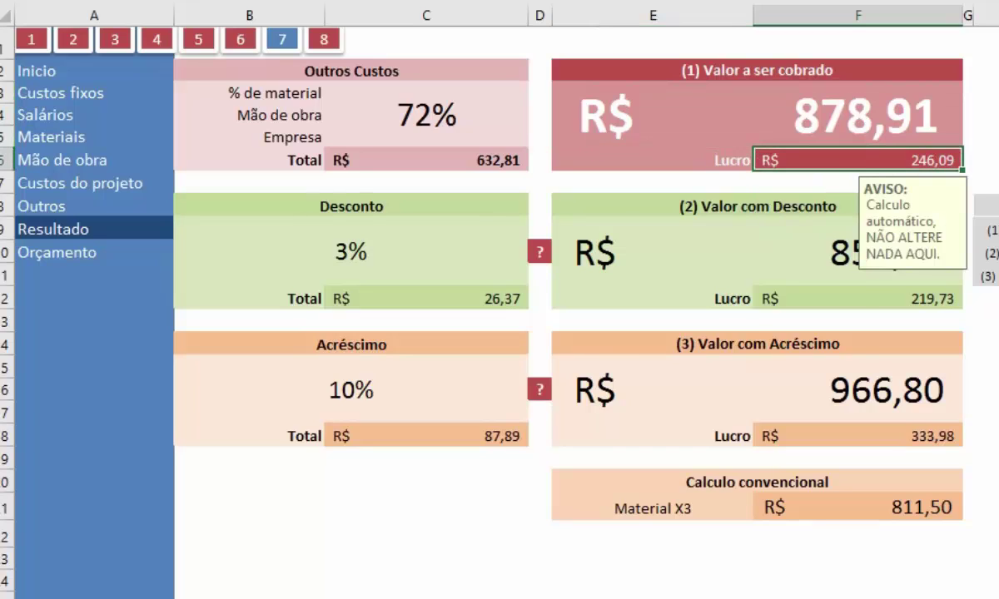
# Review the Outros Custos percentage, the Desconto and Acréscimo percentages, and the Valor com Desconto on the Resultado sheet.
pyautogui.click(799, 252)
pyautogui.click(426, 115)
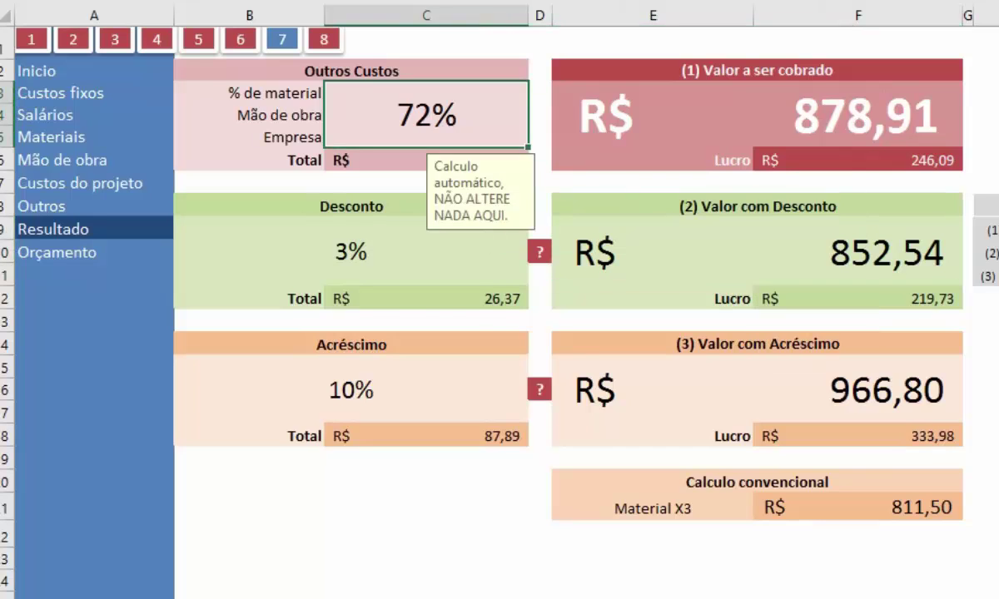
pyautogui.click(350, 252)
pyautogui.click(350, 389)
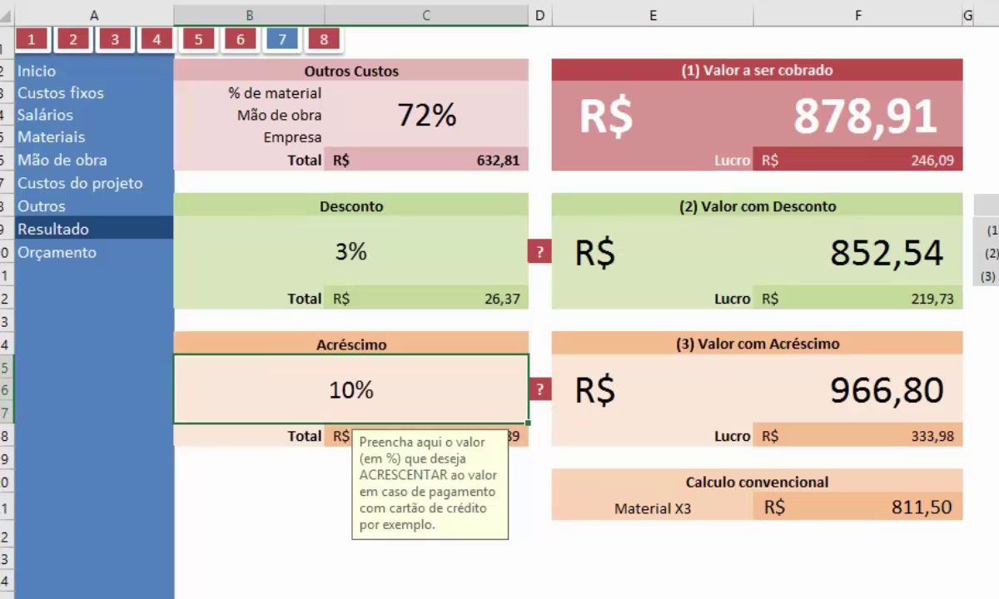
pyautogui.click(757, 251)
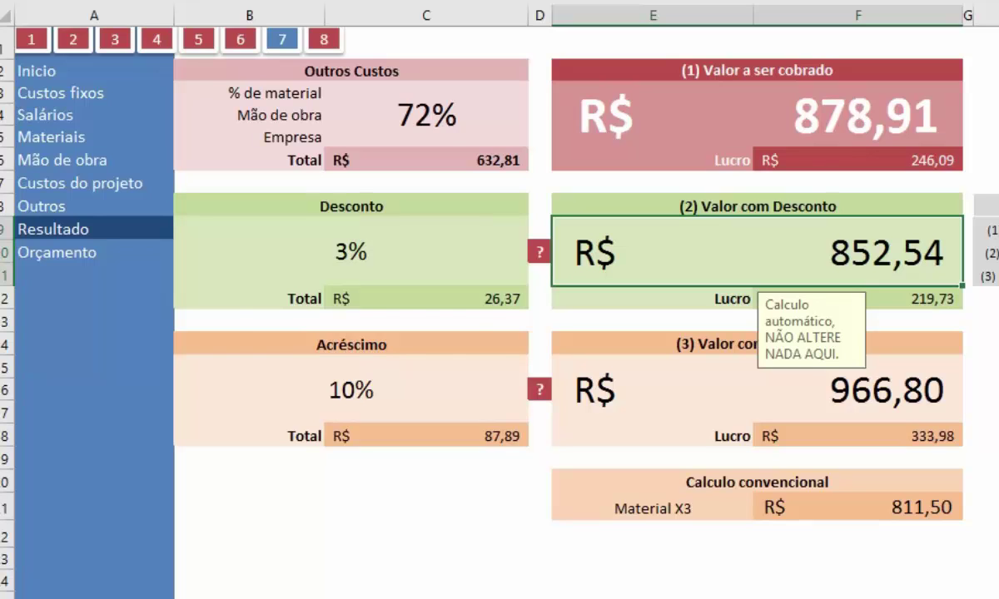
# Set the Desconto percentage to 10% and check its Total, the Valor com Desconto and the corresponding Lucro.
pyautogui.click(351, 252)
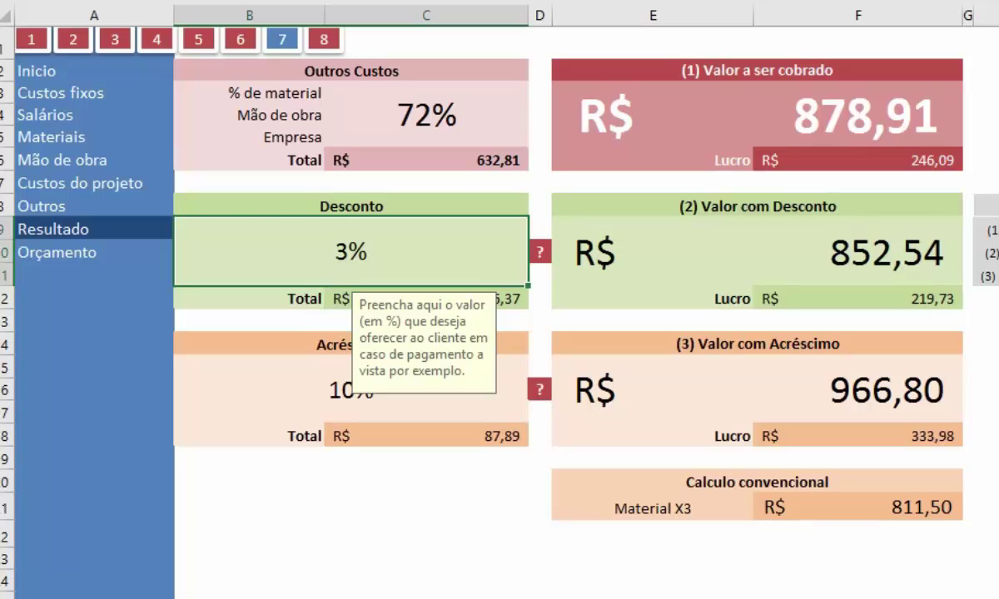
pyautogui.write('10')
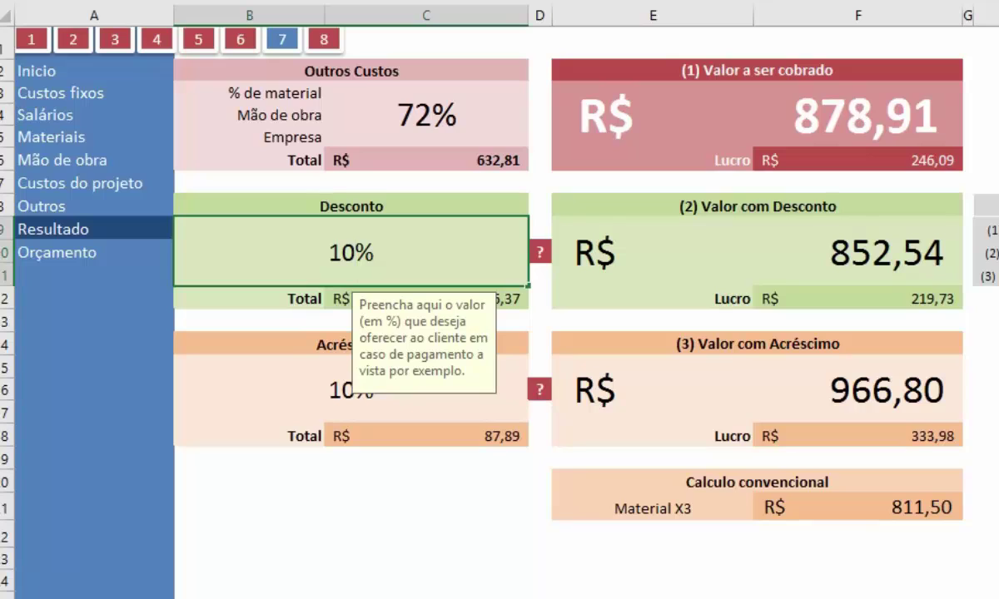
pyautogui.press('Return')
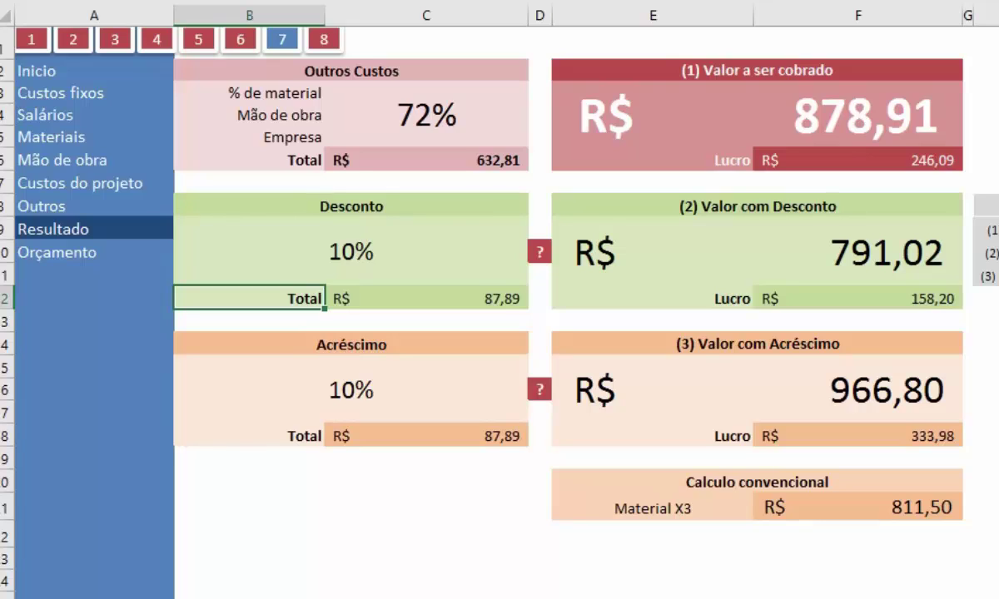
pyautogui.click(426, 298)
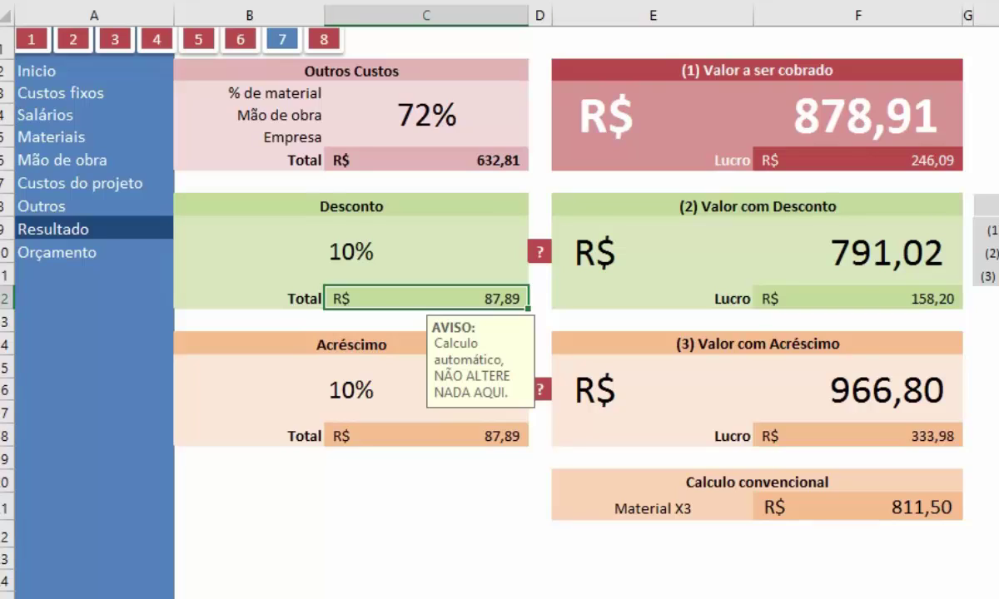
pyautogui.click(723, 266)
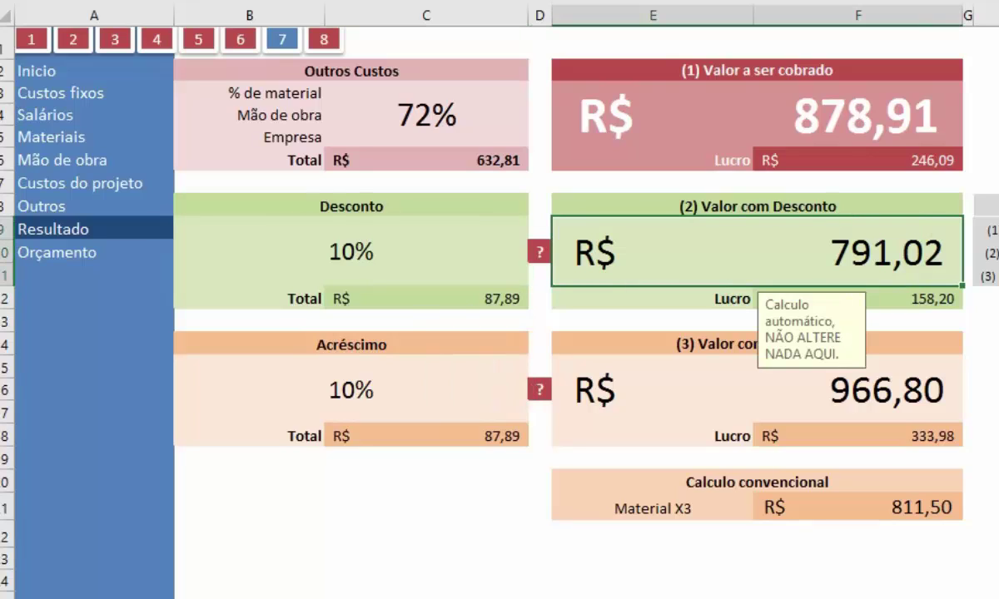
pyautogui.click(857, 298)
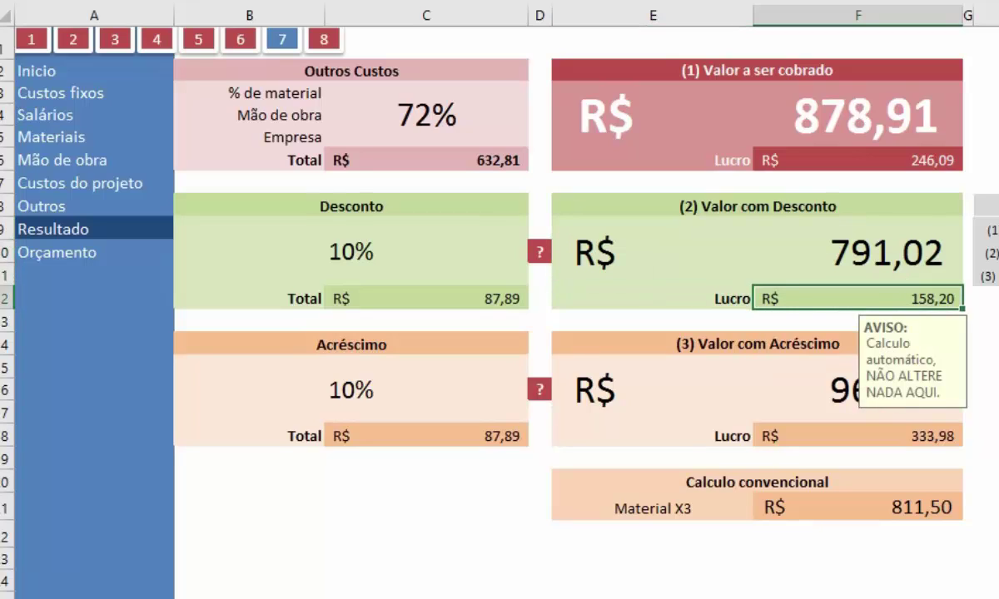
# Review the Acréscimo percentage, compare the discounted and surcharged prices, and check the Calculo convencional value for Material X3.
pyautogui.click(351, 389)
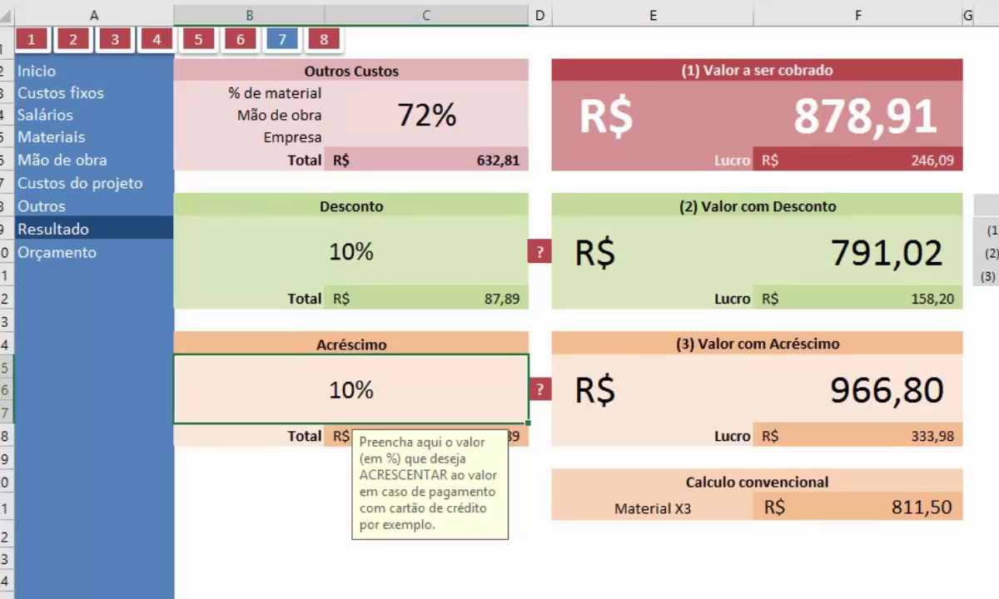
pyautogui.press('Return')
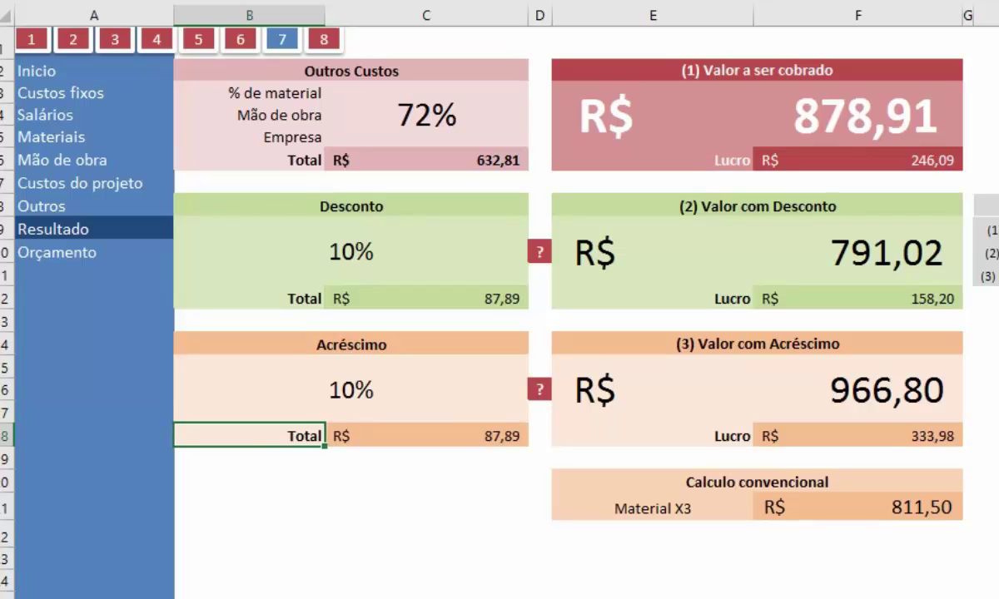
pyautogui.click(757, 251)
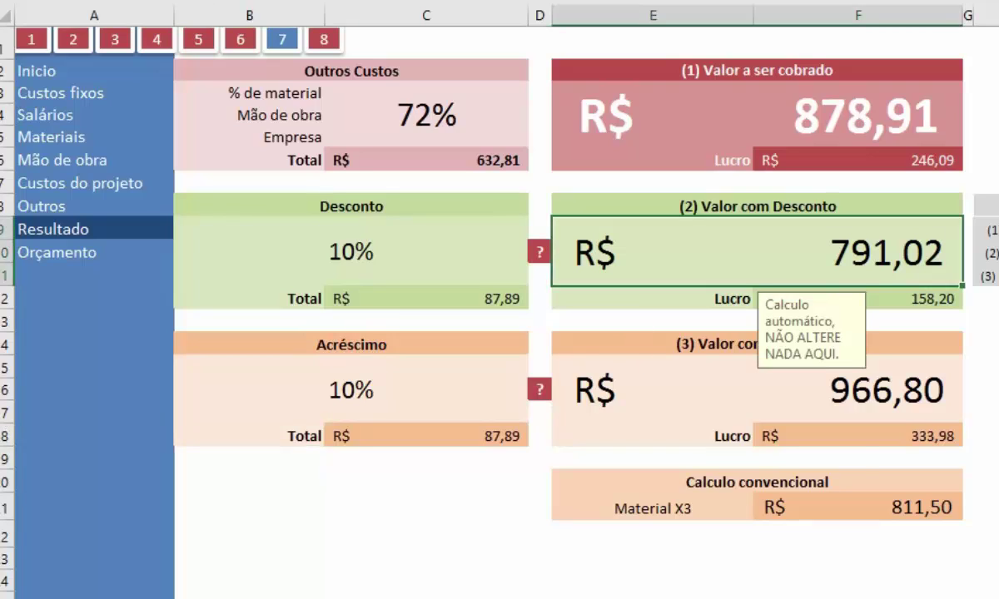
pyautogui.click(757, 390)
pyautogui.click(985, 456)
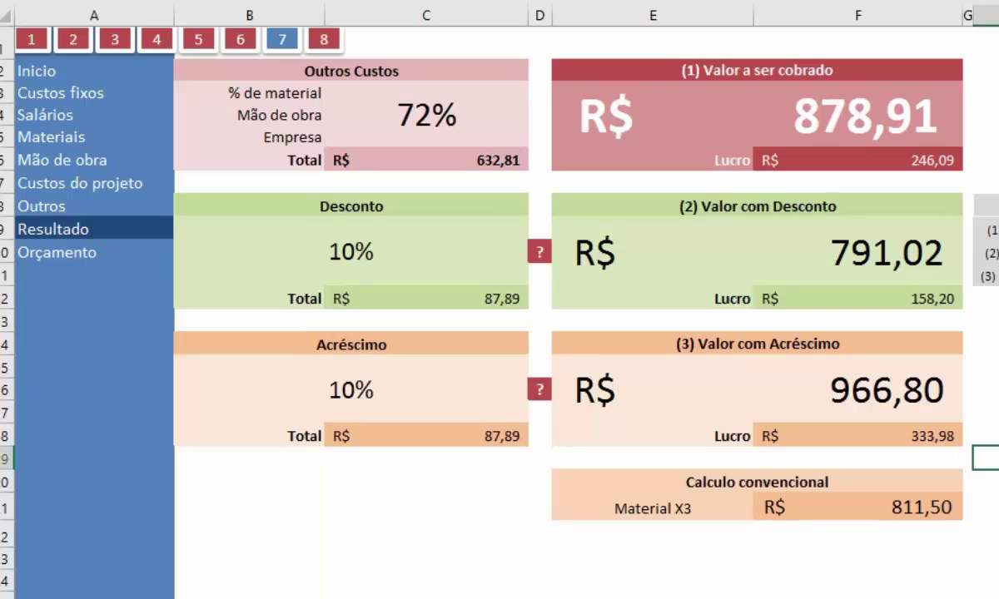
pyautogui.click(857, 506)
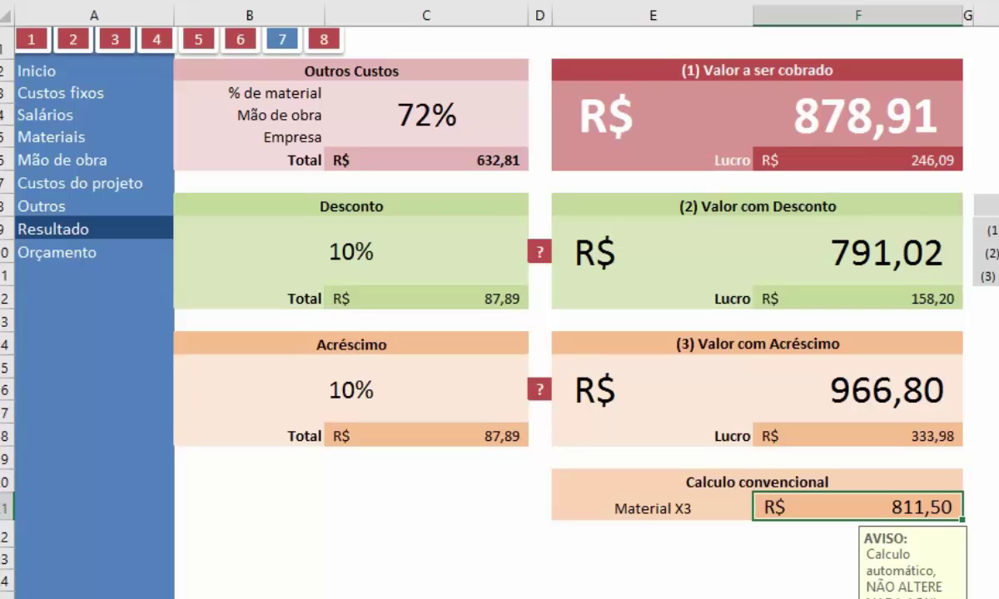
pyautogui.click(758, 389)
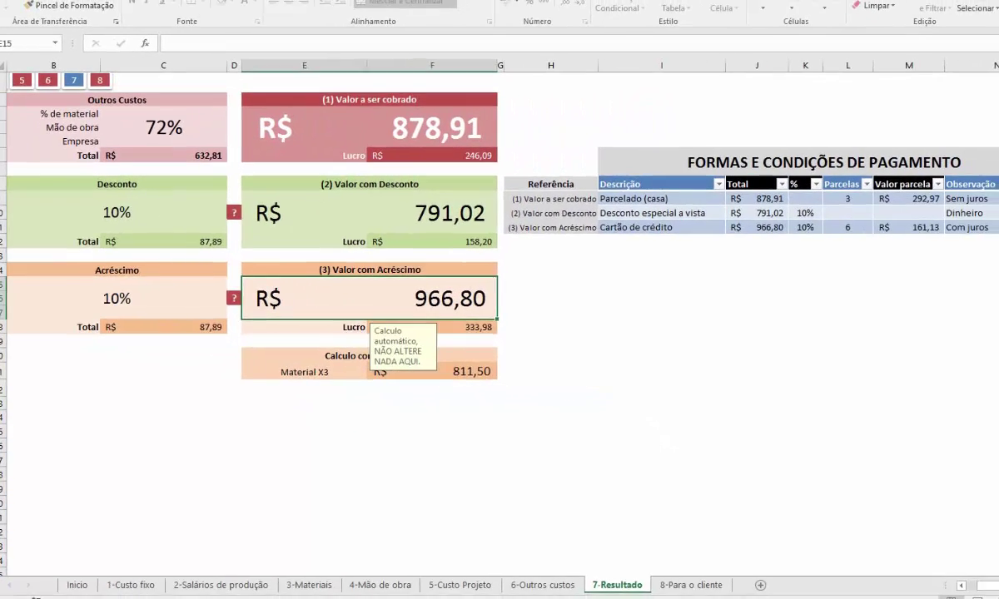
# Compare each Referência entry of the FORMAS E CONDIÇÕES DE PAGAMENTO table with its matching price block on the Resultado sheet.
pyautogui.moveTo(936, 563); pyautogui.dragTo(936, 563)
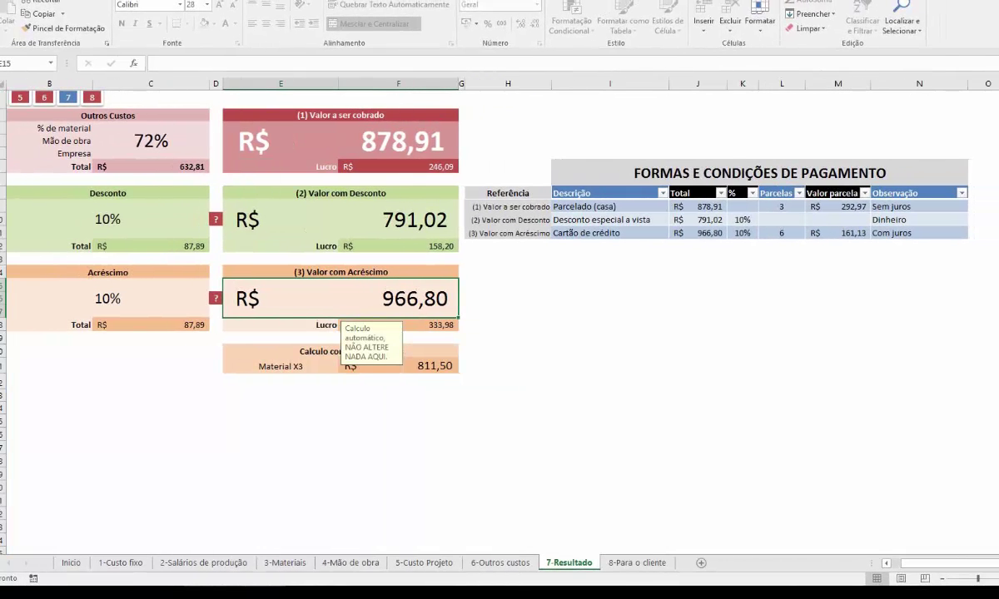
pyautogui.moveTo(151, 140); pyautogui.dragTo(398, 382)
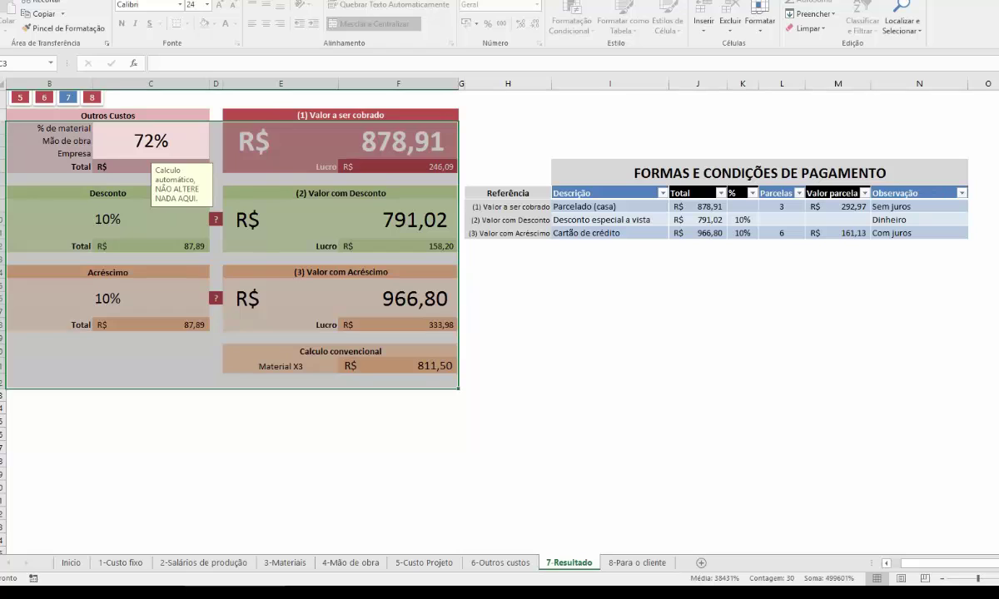
pyautogui.click(610, 207)
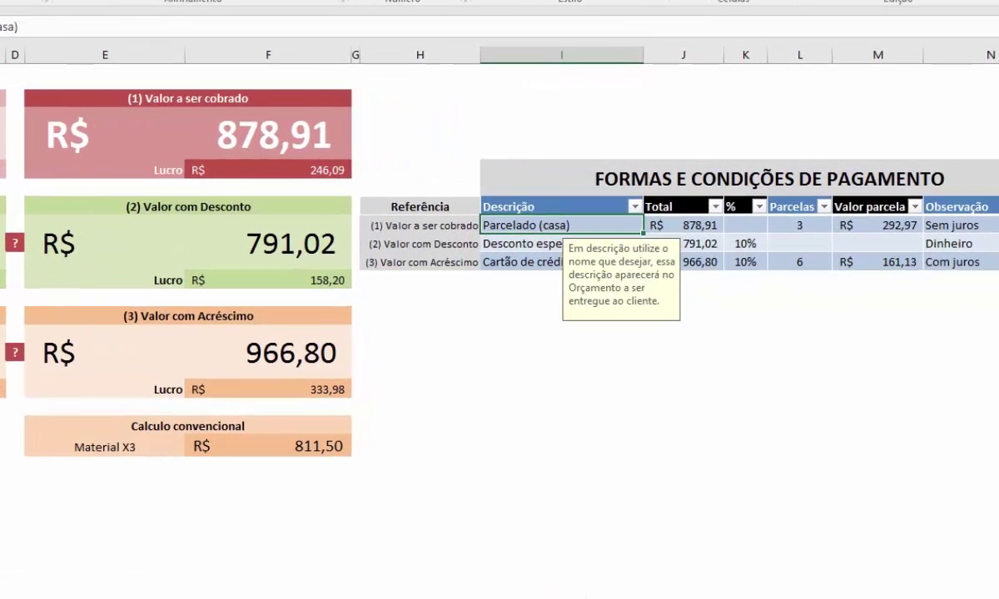
pyautogui.click(420, 225)
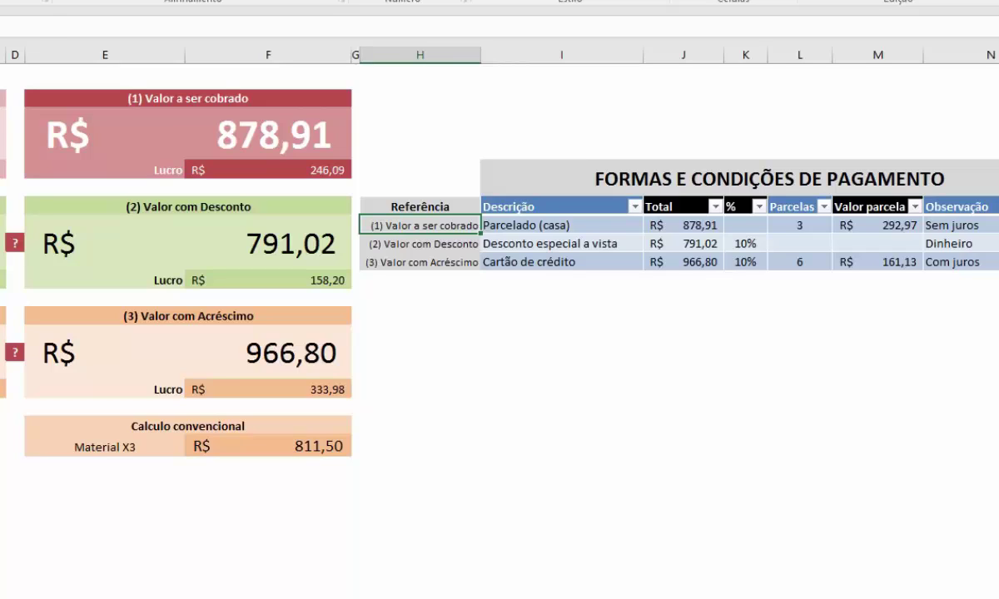
pyautogui.click(188, 98)
pyautogui.click(188, 133)
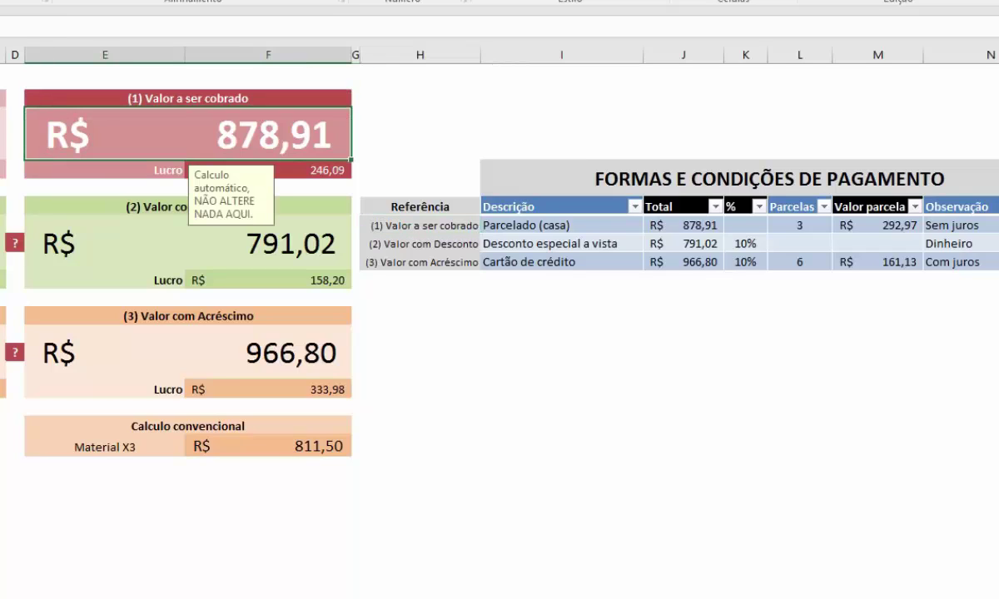
pyautogui.click(420, 243)
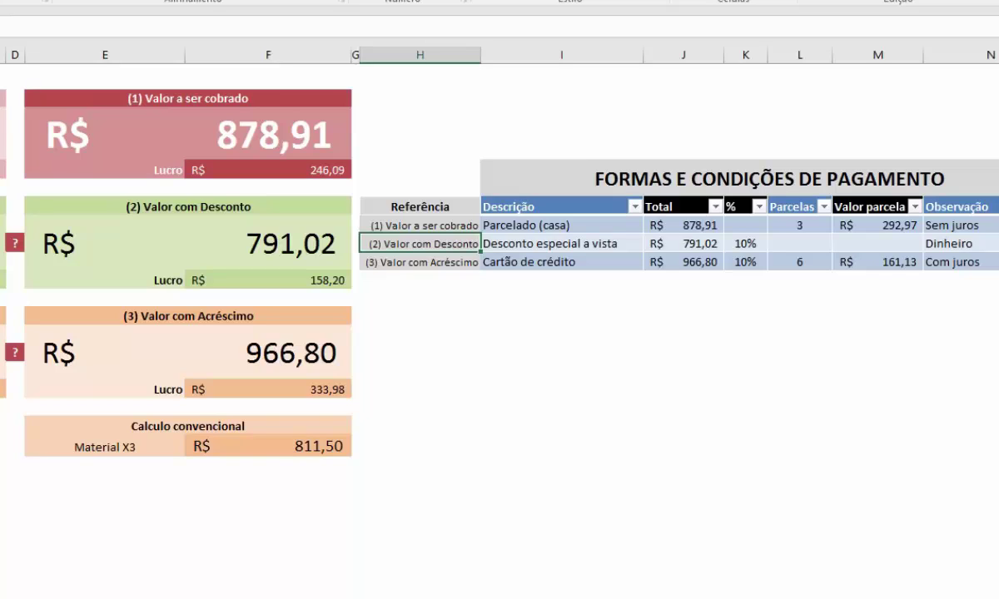
pyautogui.click(188, 243)
pyautogui.click(420, 262)
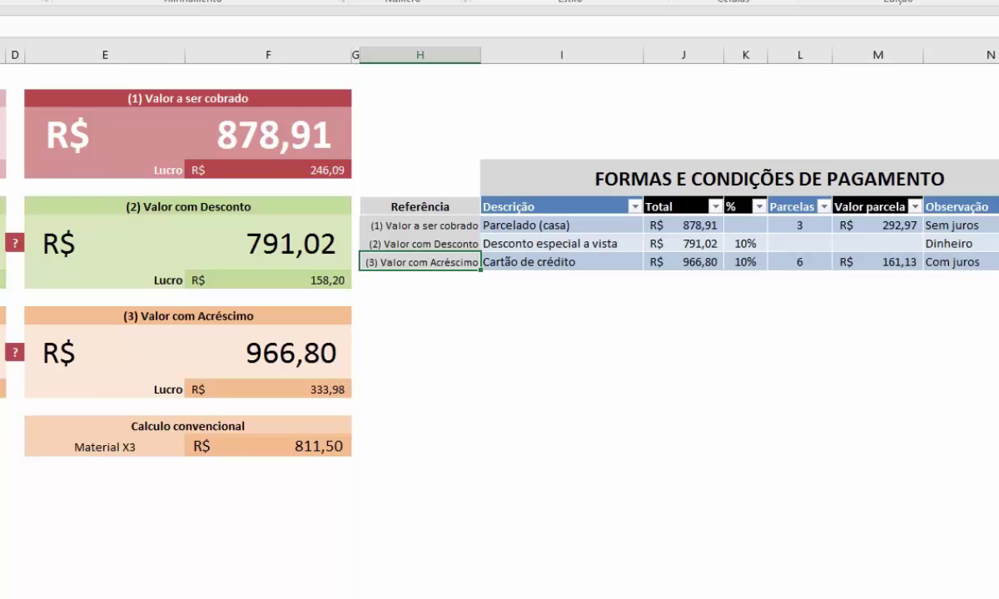
pyautogui.click(188, 353)
# Examine the editable Descrição, Parcelas and Observação columns for the three payment conditions and read their input notes.
pyautogui.click(562, 225)
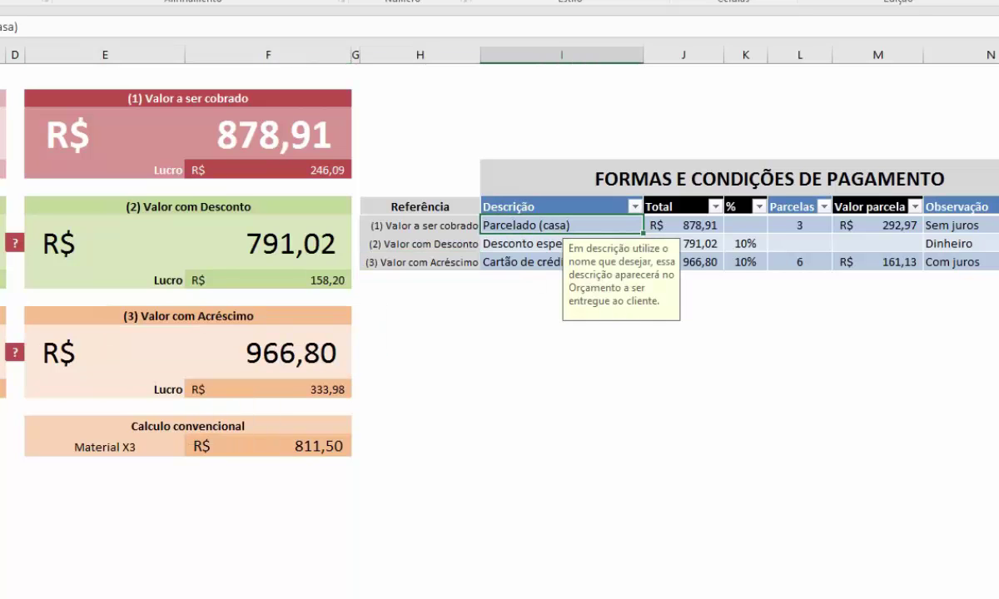
pyautogui.hotkey('shift', 'Down')
pyautogui.hotkey('shift', 'Down')
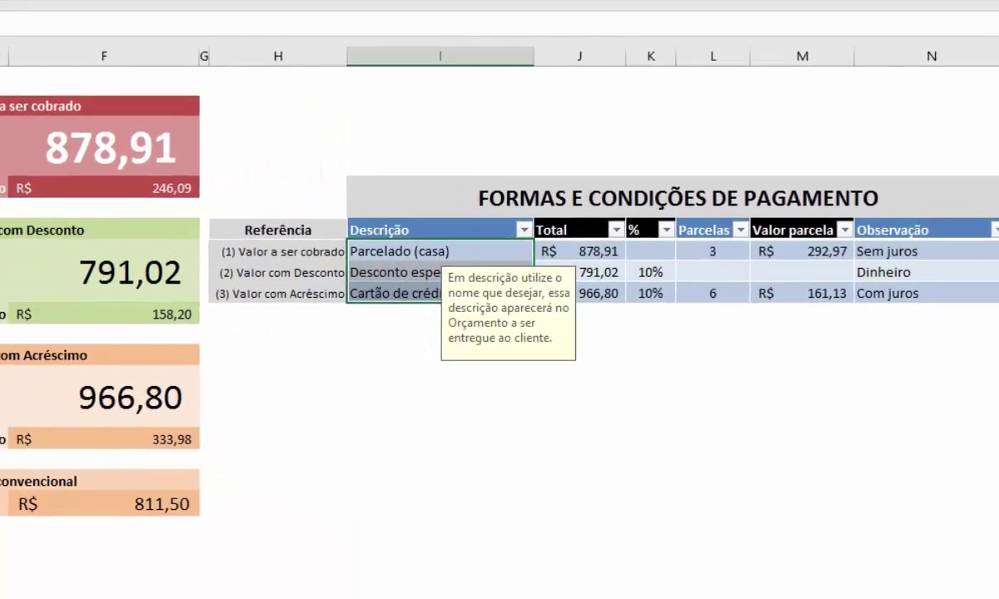
pyautogui.click(619, 278)
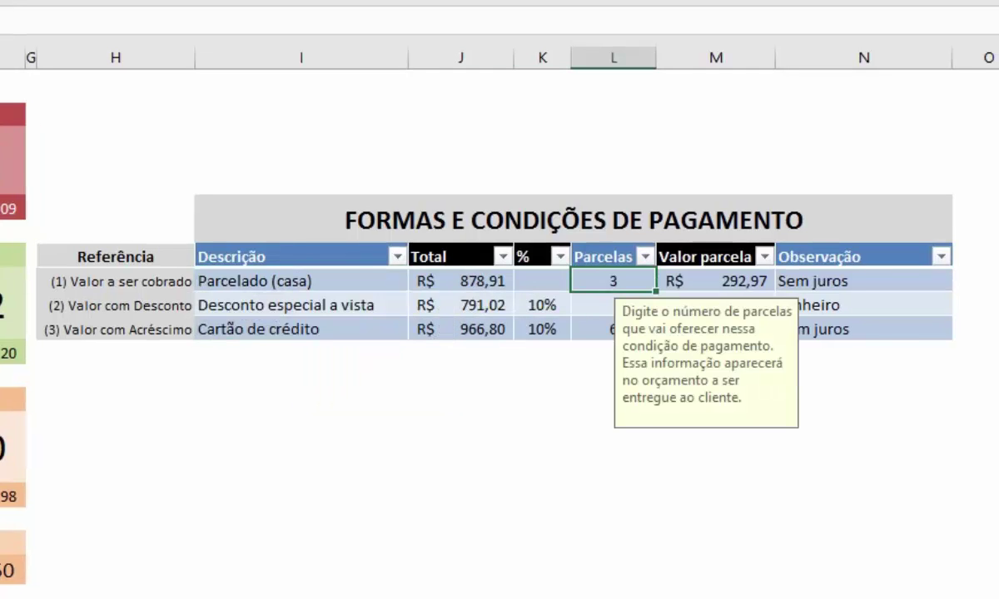
pyautogui.hotkey('shift', 'Down')
pyautogui.hotkey('shift', 'Down')
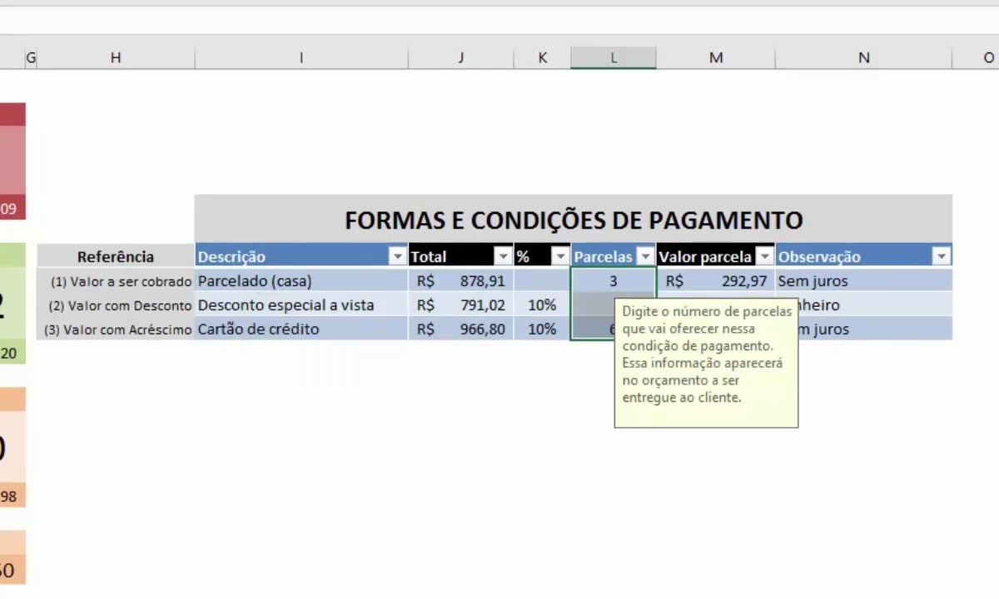
pyautogui.click(832, 281)
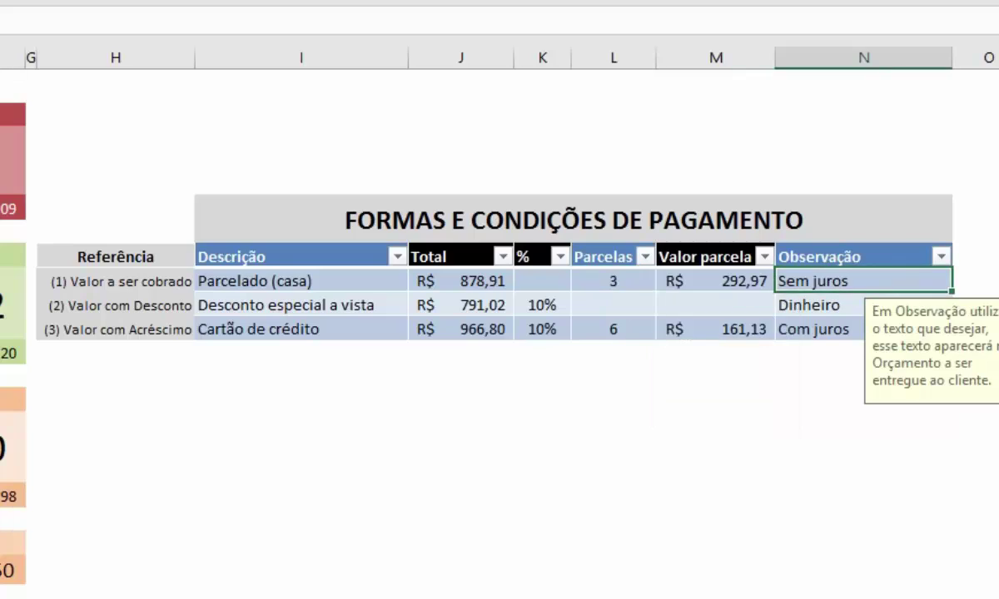
pyautogui.hotkey('shift', 'Down')
pyautogui.hotkey('shift', 'Down')
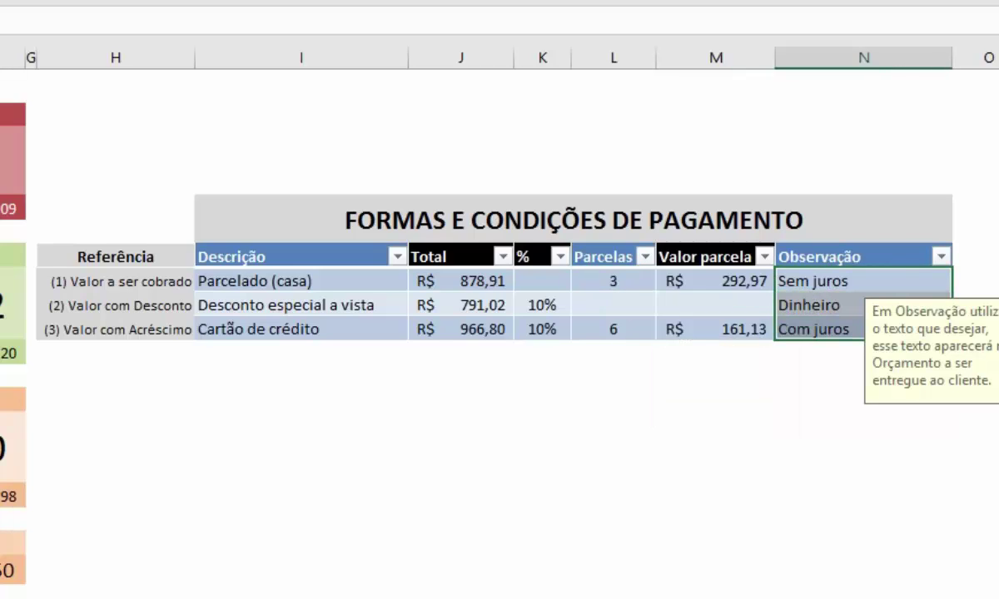
pyautogui.click(715, 570)
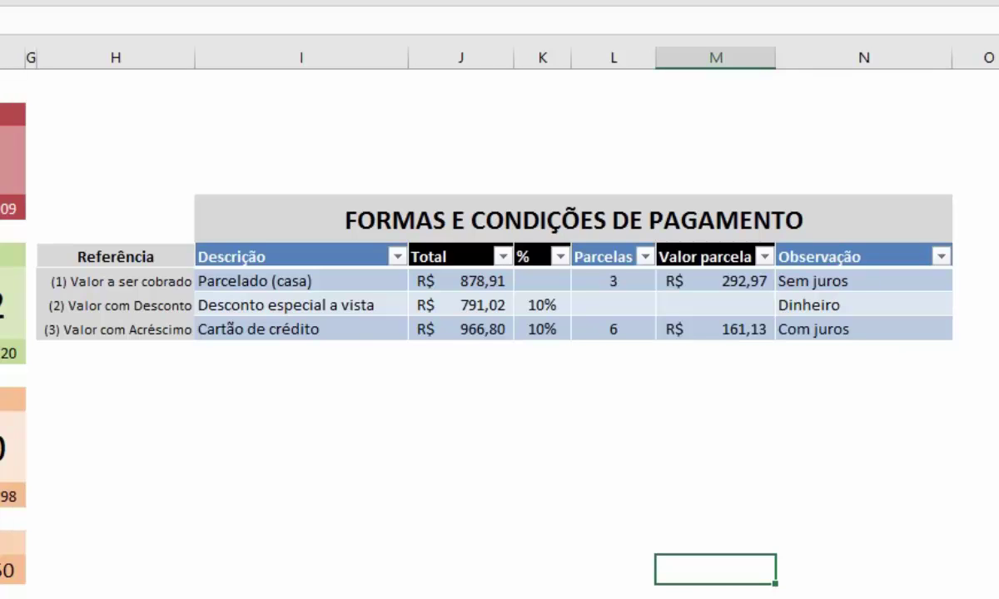
# Review the Parcelas and Observação entries of the Parcelado (casa) and Desconto especial a vista payment conditions.
pyautogui.click(300, 281)
pyautogui.click(613, 281)
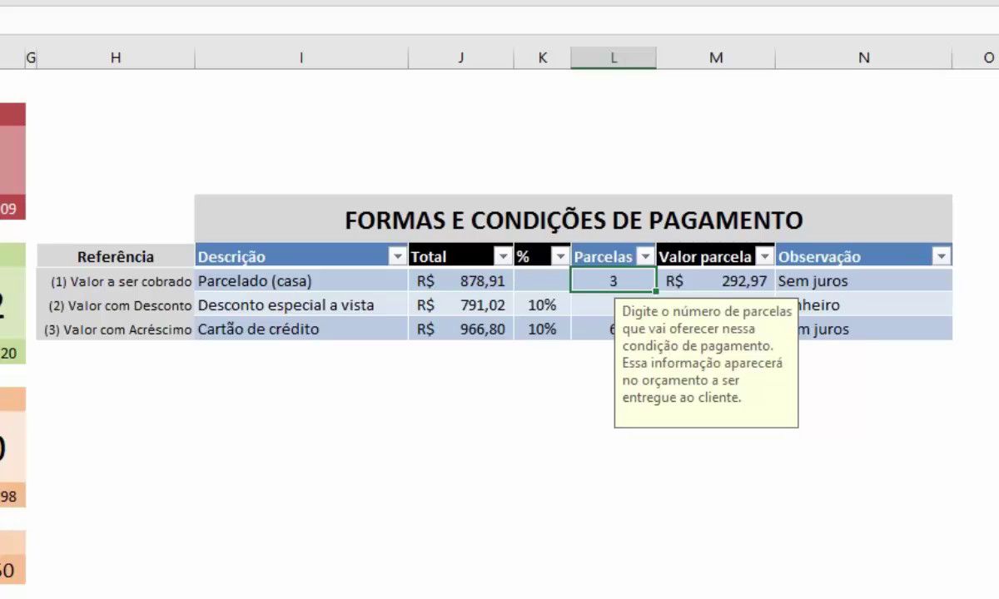
pyautogui.click(863, 280)
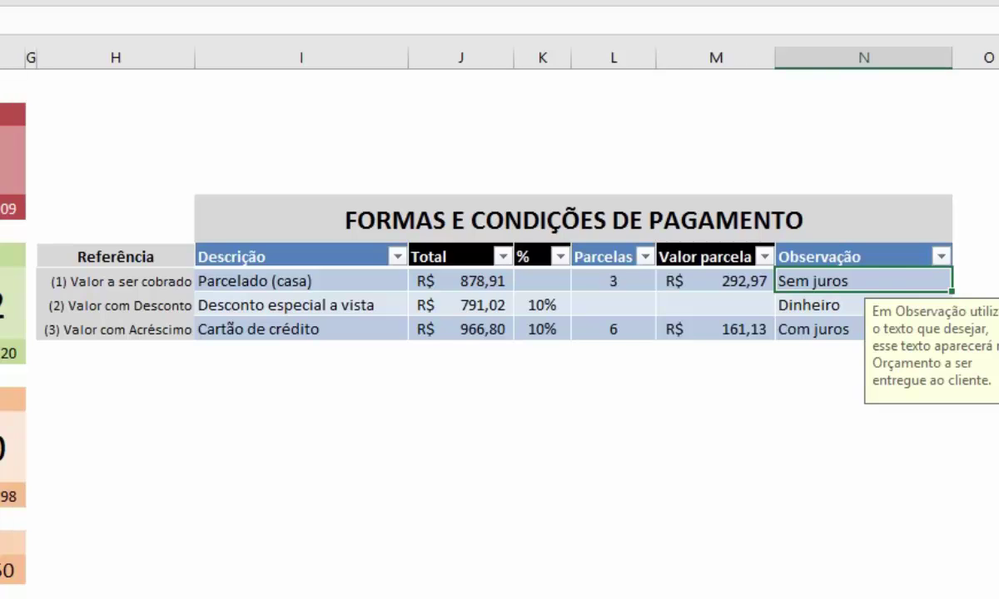
pyautogui.click(613, 305)
pyautogui.click(863, 305)
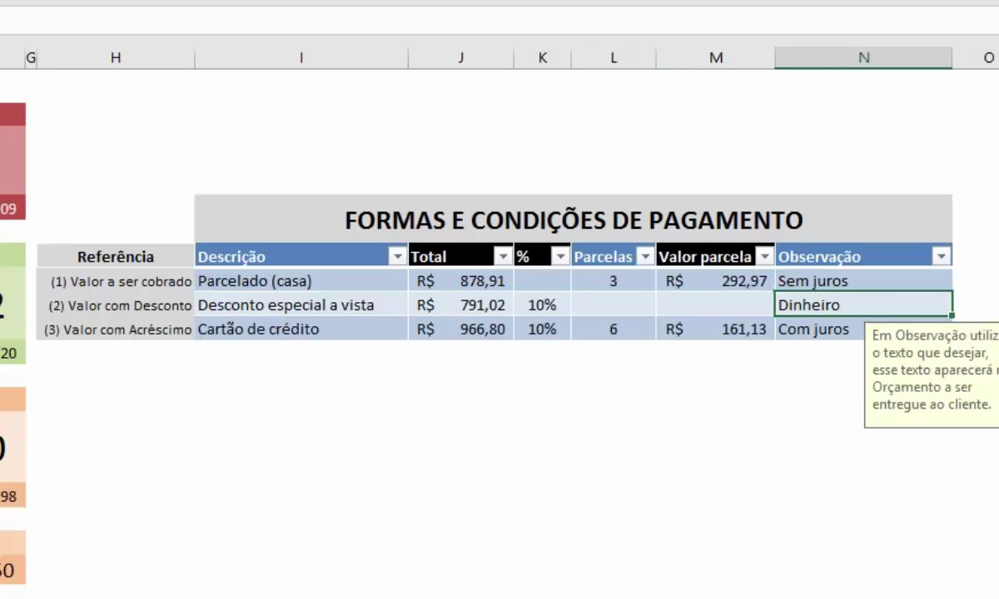
# Review the number of Parcelas and the Valor parcela of the Cartão de crédito payment condition.
pyautogui.click(301, 352)
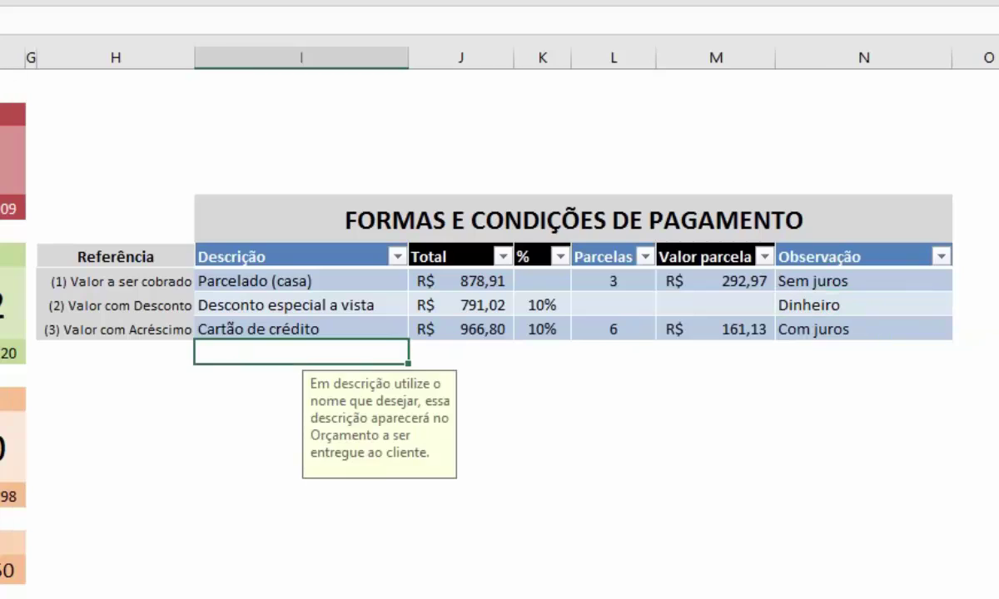
pyautogui.click(614, 329)
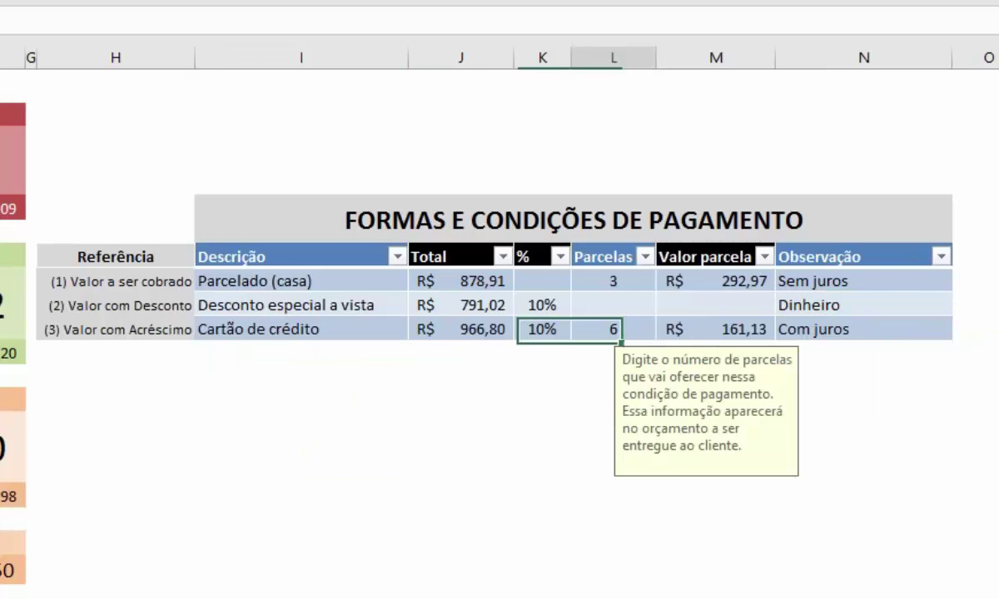
pyautogui.click(716, 329)
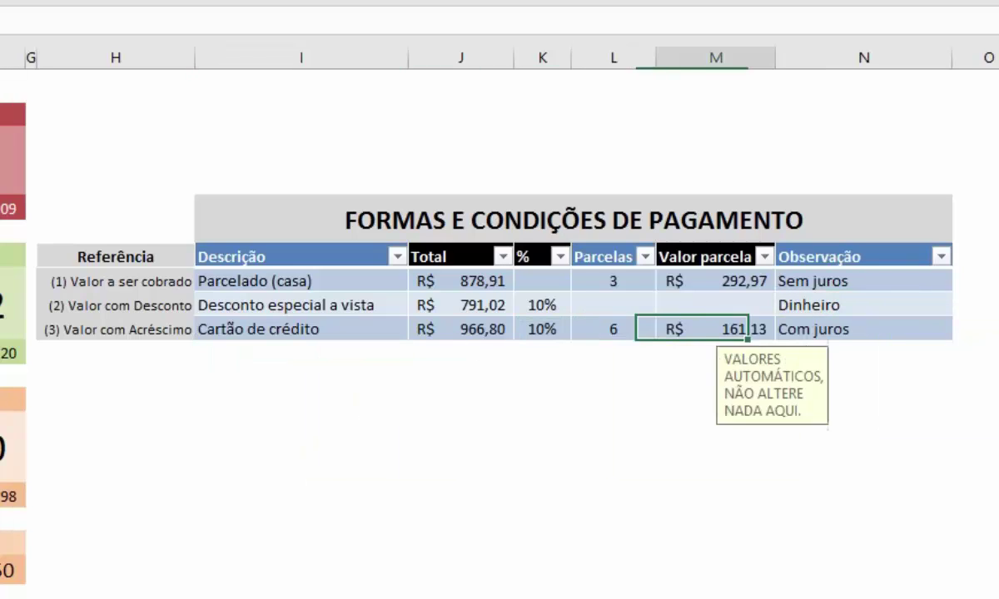
# Set the Validade of the quote on the Para o cliente sheet to 20 dias.
pyautogui.click(863, 330)
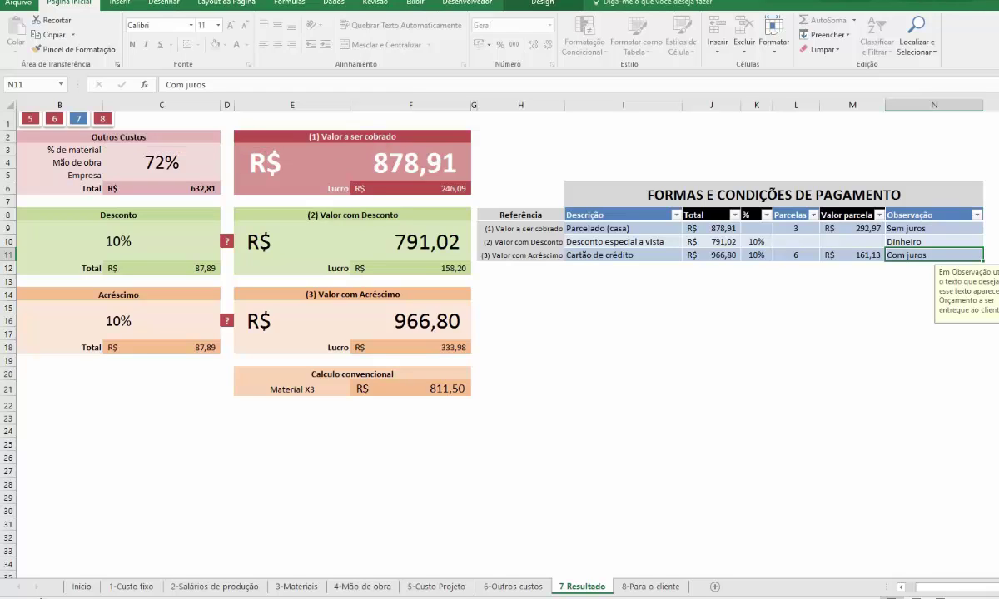
pyautogui.click(103, 118)
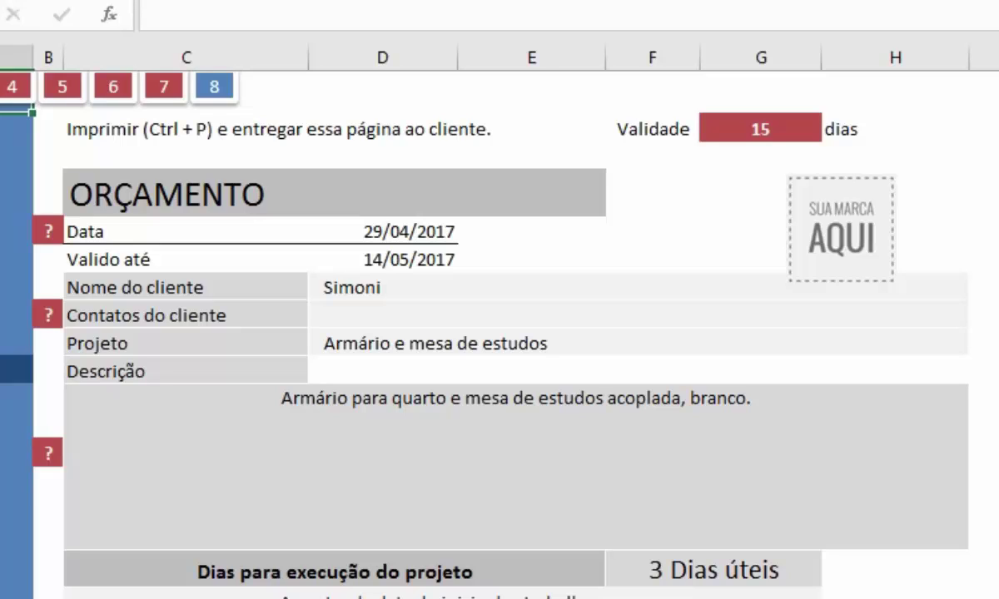
pyautogui.click(760, 129)
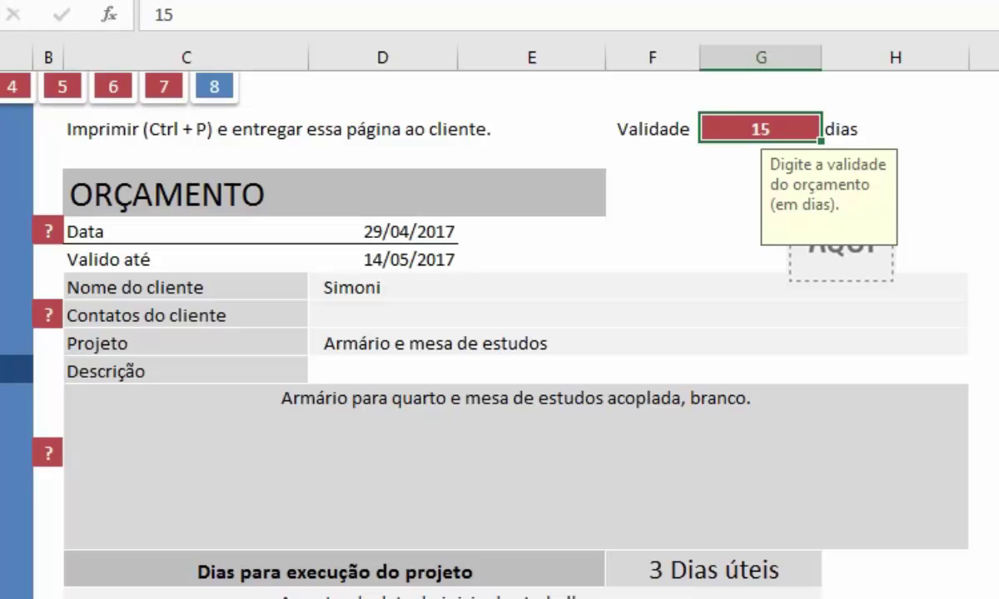
pyautogui.write('20')
pyautogui.press('Return')
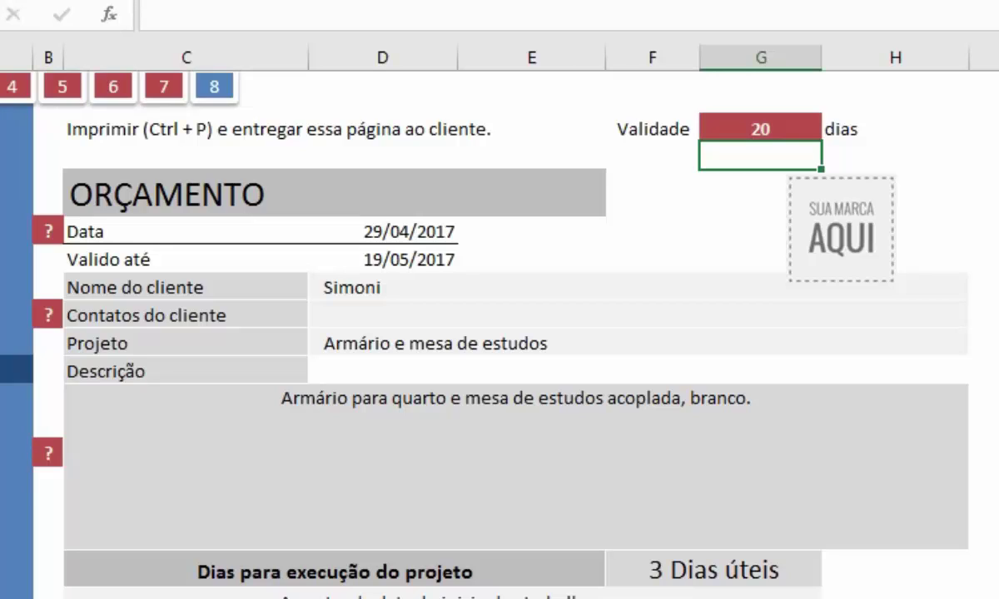
pyautogui.click(760, 129)
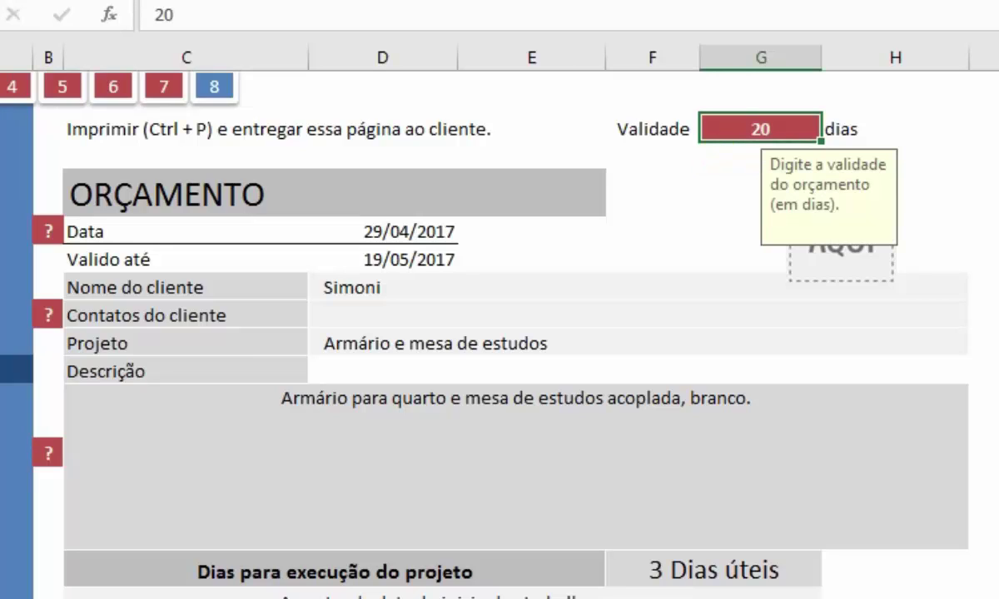
# Review the client name, contact, Projeto and Descrição fields of the ORÇAMENTO form and read their help notes.
pyautogui.click(533, 287)
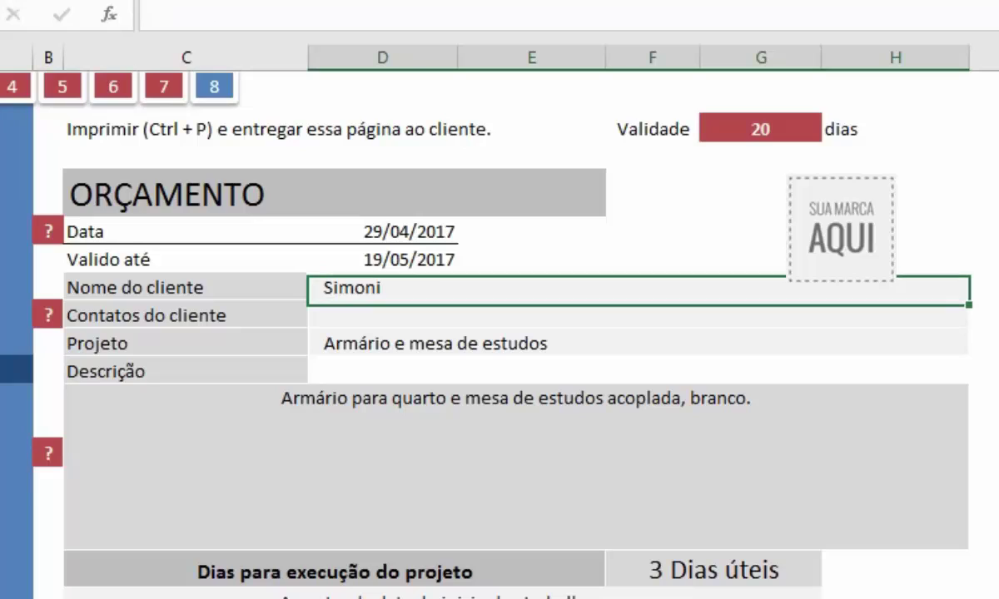
pyautogui.click(637, 315)
pyautogui.click(636, 343)
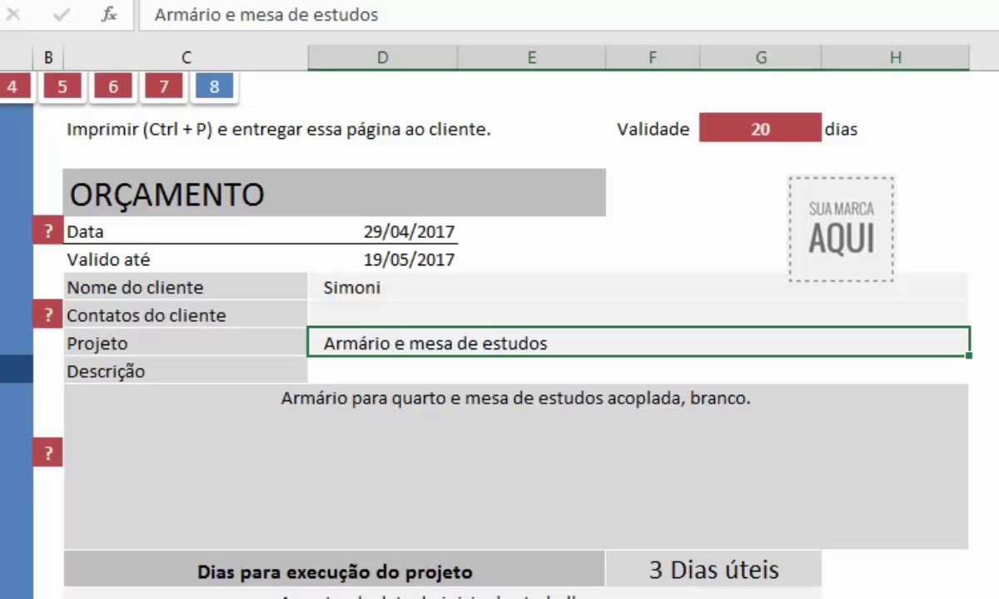
pyautogui.click(637, 466)
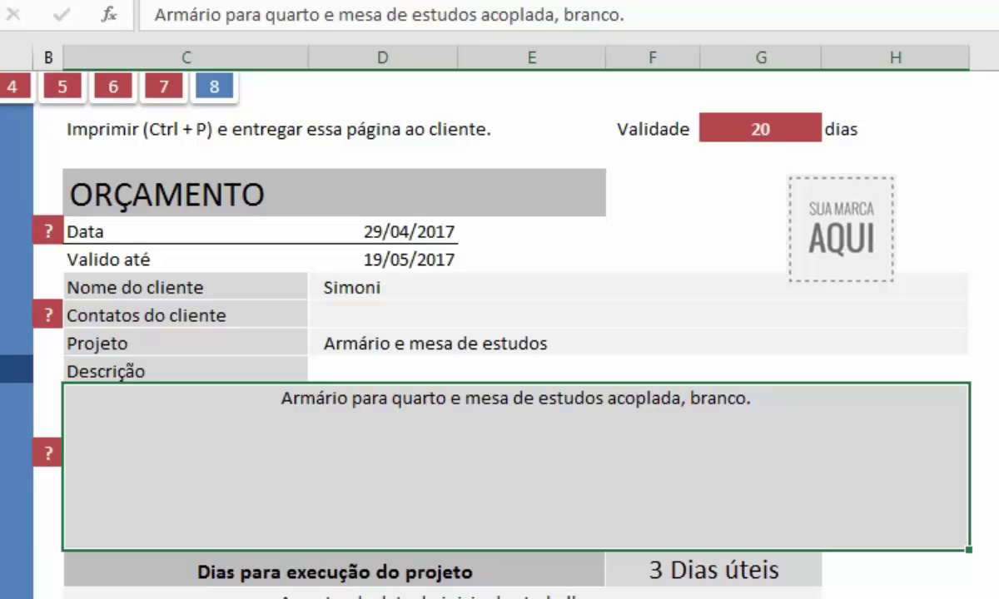
pyautogui.click(47, 315)
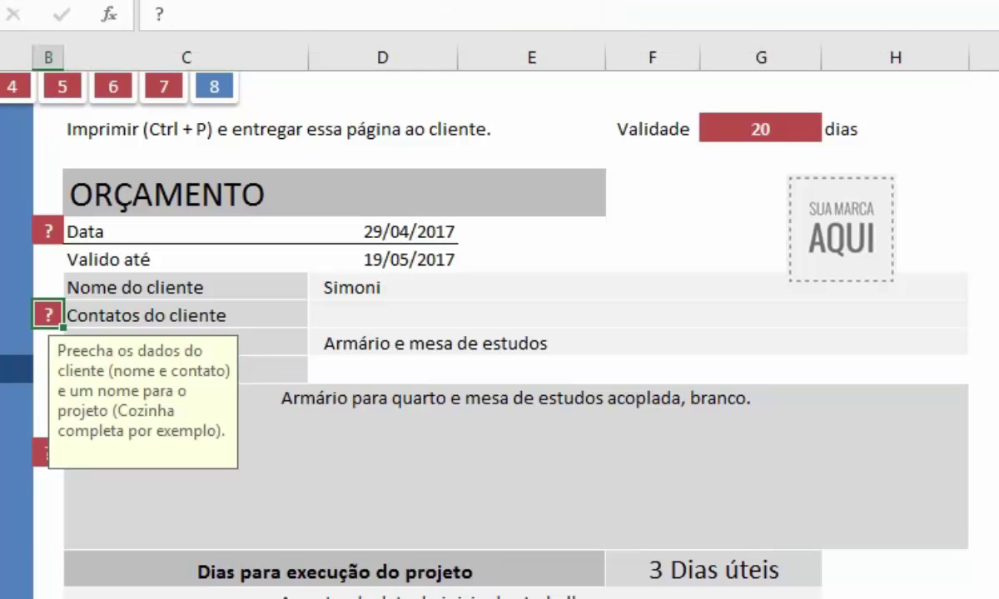
pyautogui.click(47, 452)
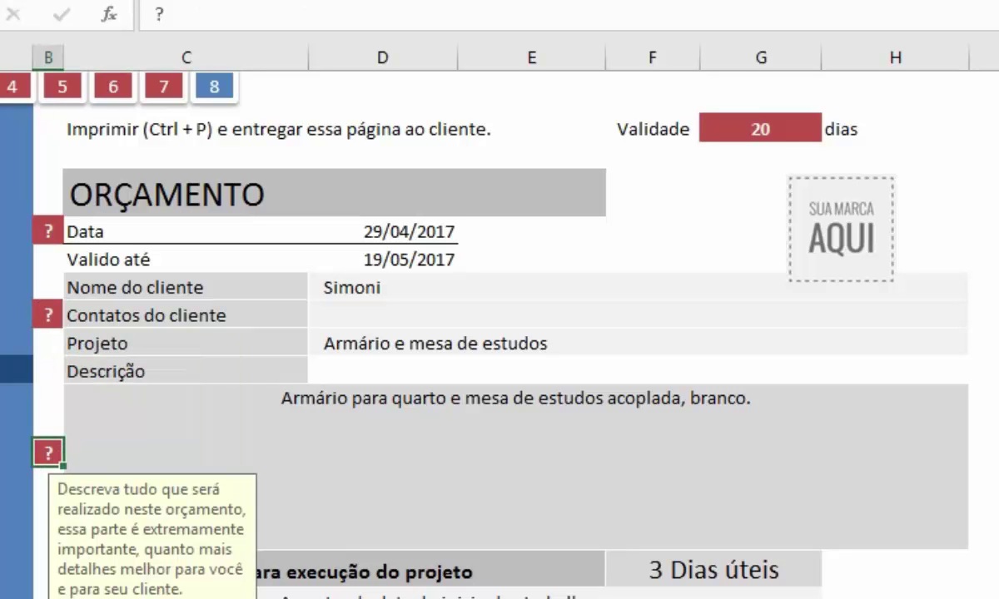
pyautogui.click(287, 453)
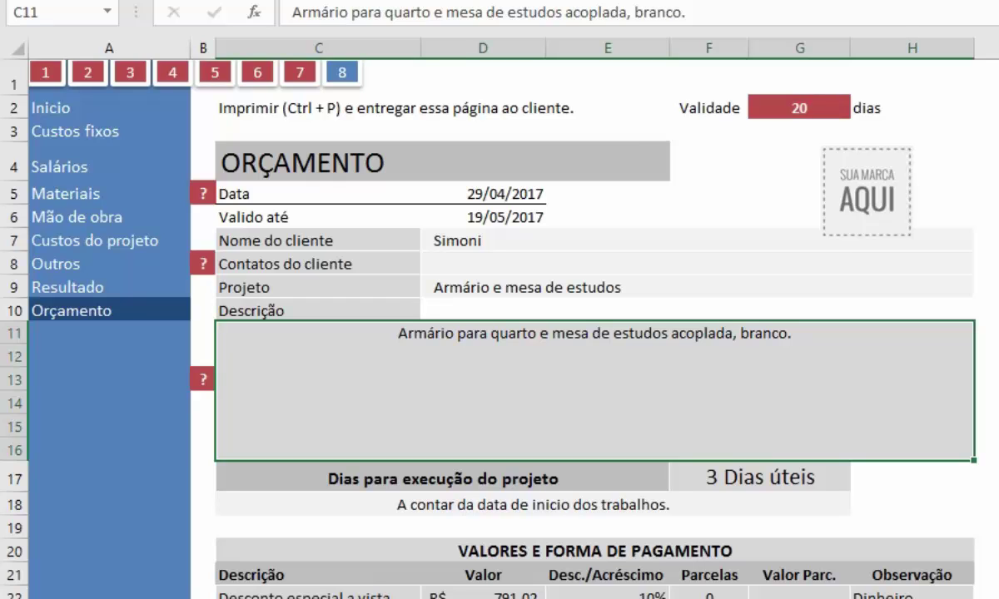
# Check the working days for project execution on the Custos do projeto sheet against the Dias para execução do projeto entry in the quote.
pyautogui.click(94, 240)
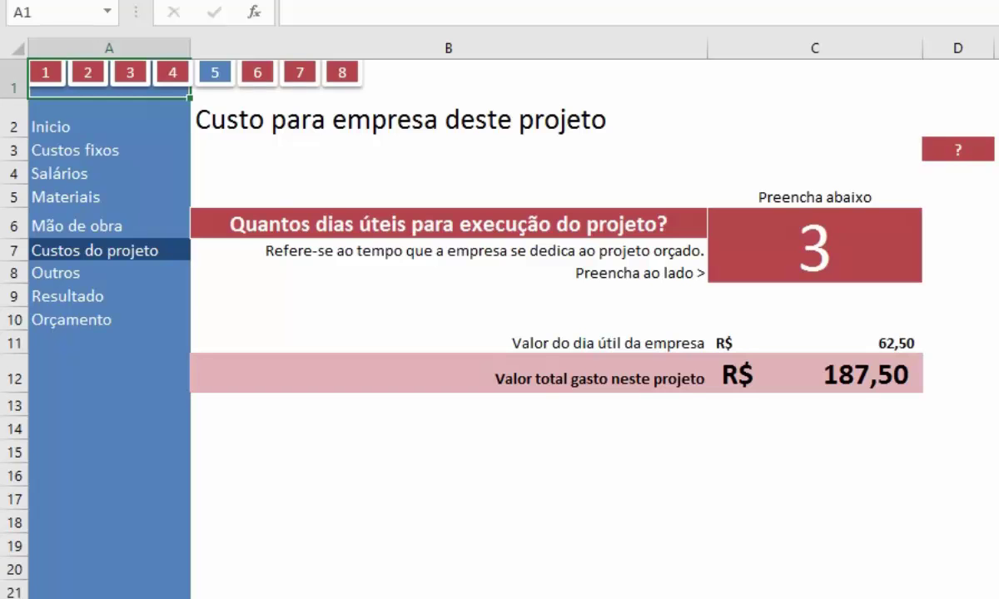
pyautogui.click(94, 320)
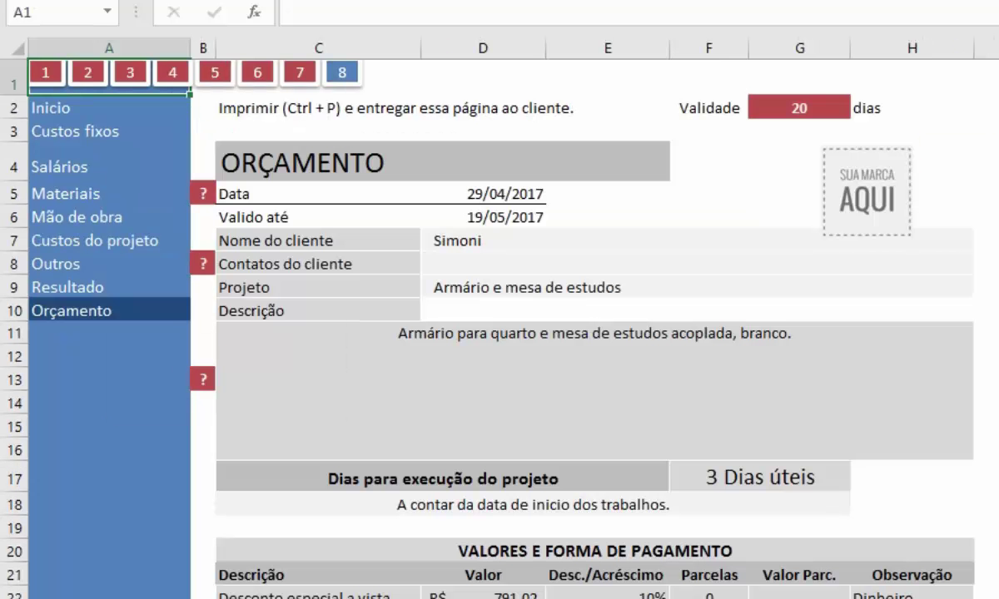
pyautogui.scroll(-2, 499, 333)
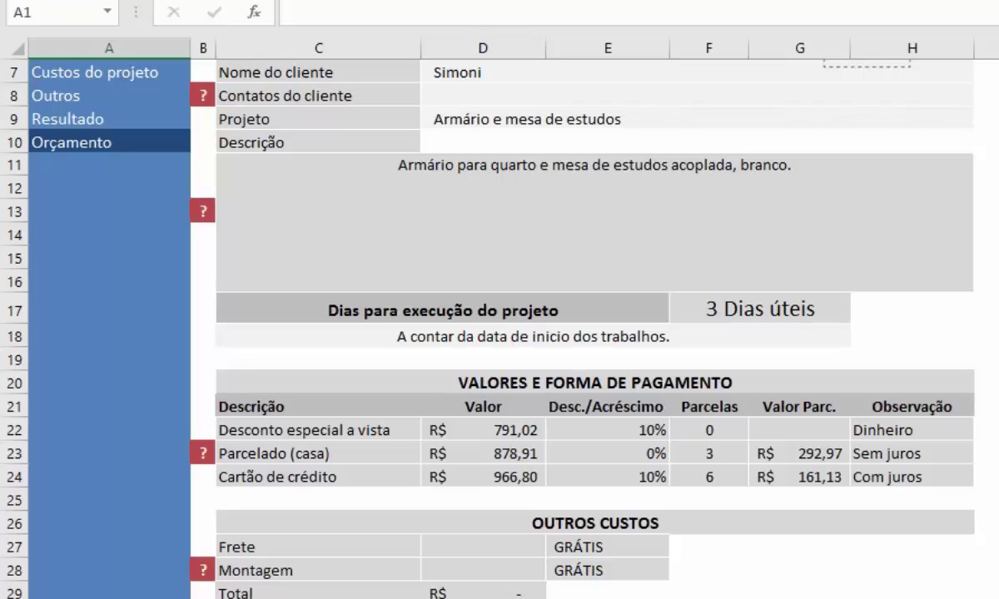
# Compare the first Descrição entry of VALORES E FORMA DE PAGAMENTO with the three payment descriptions on the Resultado sheet.
pyautogui.click(318, 431)
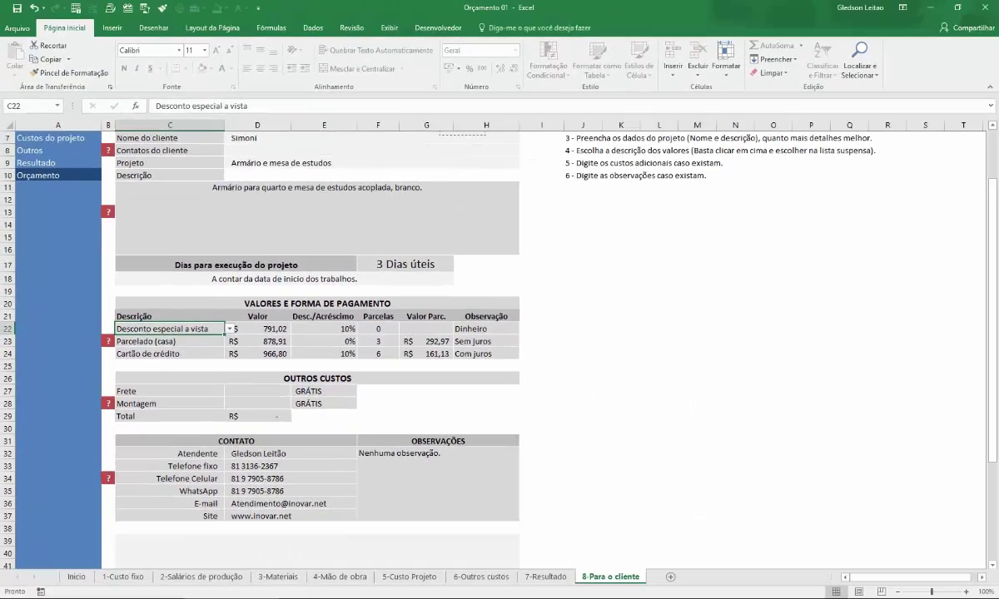
pyautogui.click(545, 577)
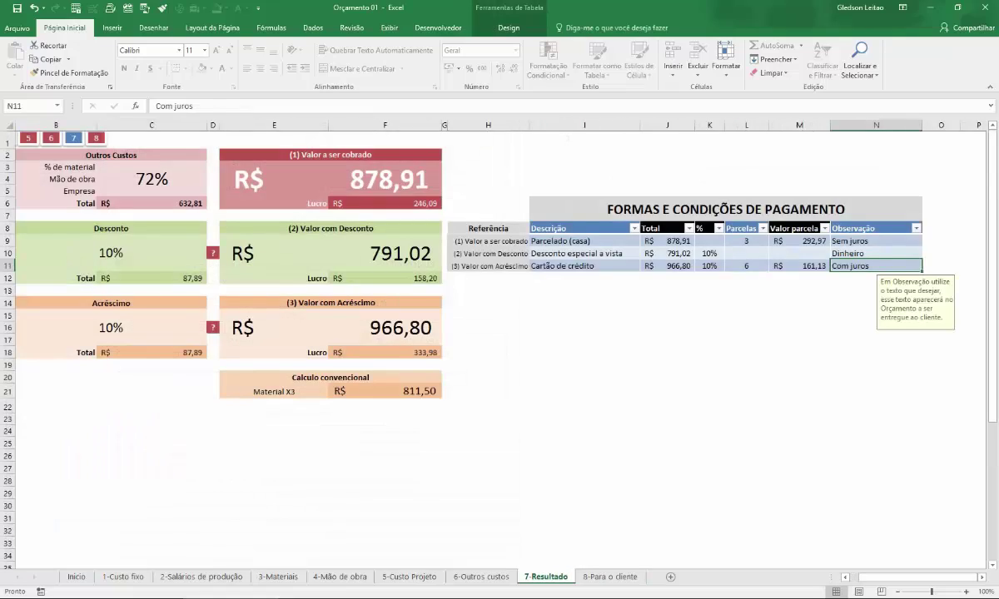
pyautogui.moveTo(583, 240); pyautogui.dragTo(582, 266)
pyautogui.hotkey('ctrl', 'pagedown')
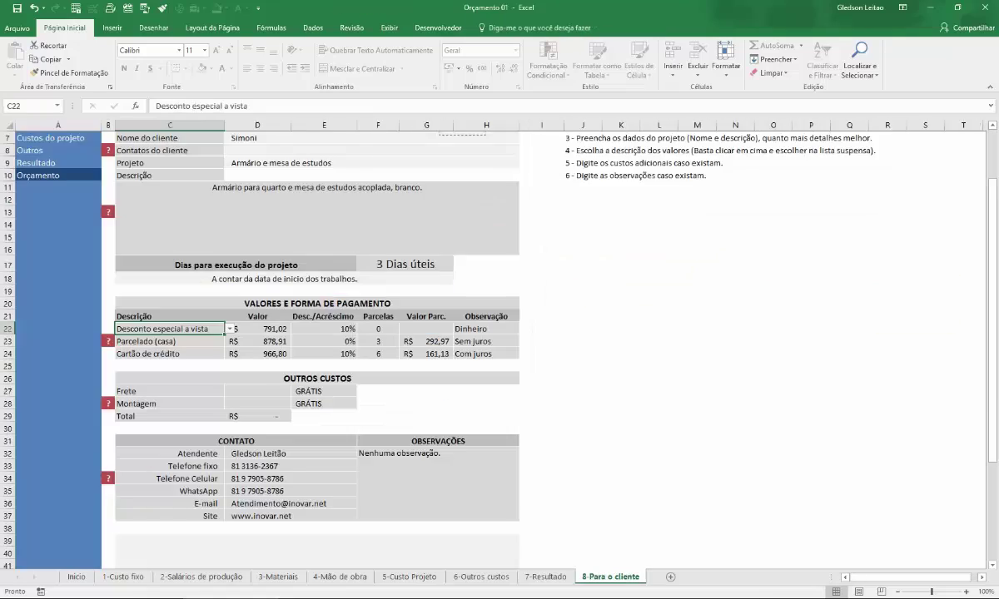
# Try Parcelado (casa) as the first payment row's Descrição and restore Desconto especial a vista.
pyautogui.hotkey('alt', 'Down')
pyautogui.press('Return')
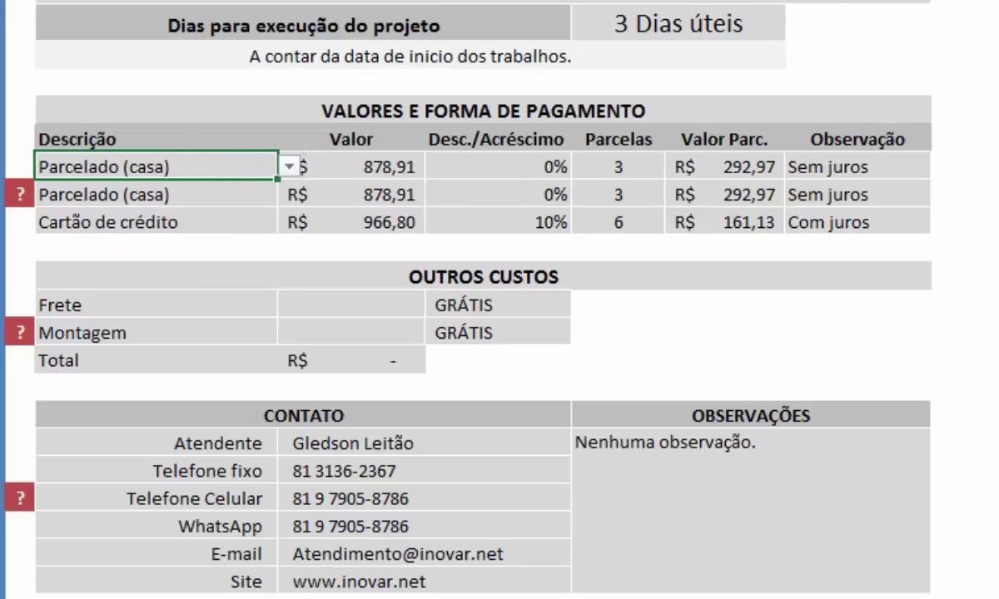
pyautogui.hotkey('alt', 'Down')
pyautogui.press('Down')
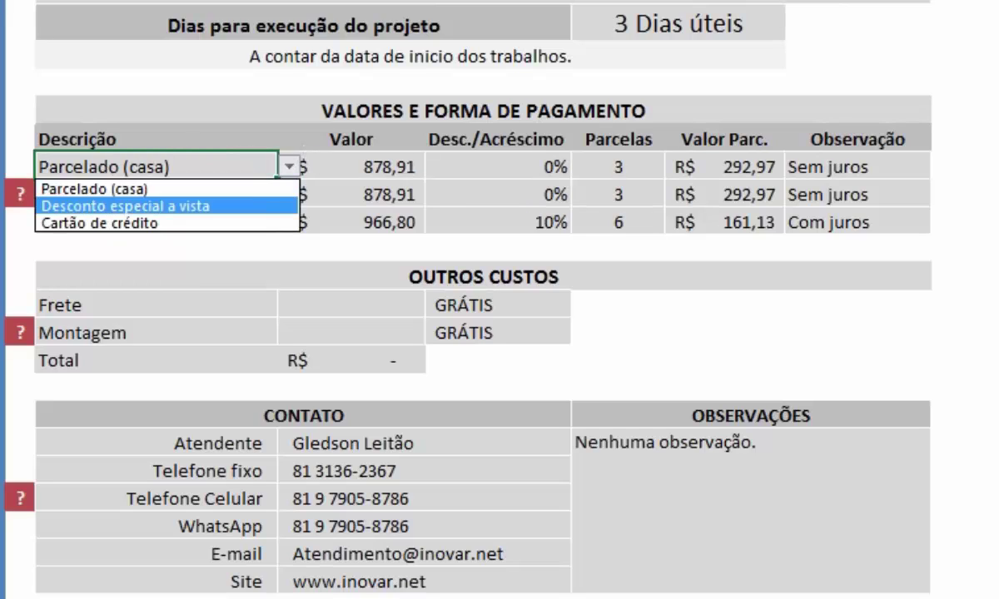
pyautogui.press('Return')
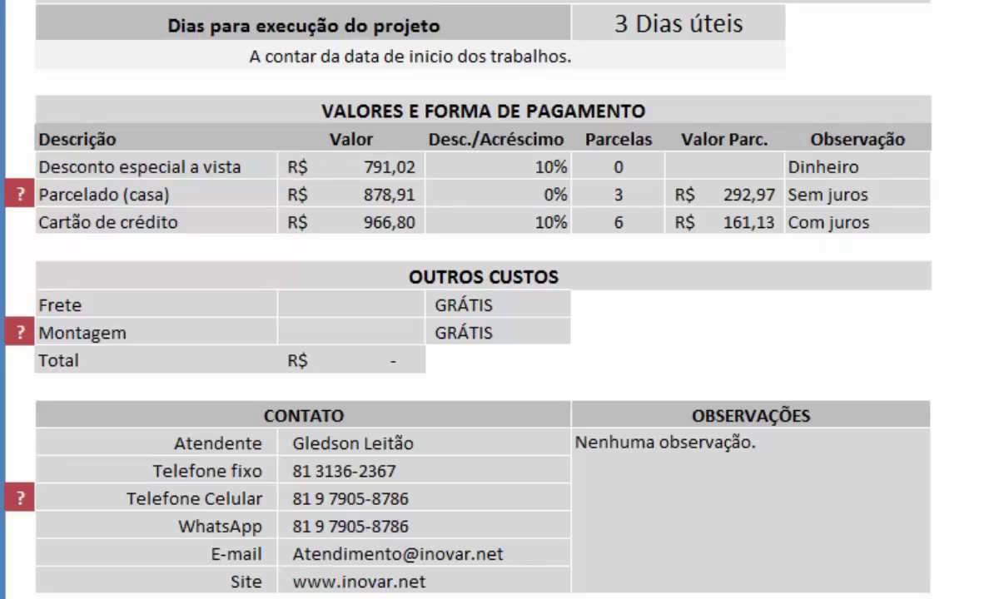
pyautogui.click(156, 195)
pyautogui.click(155, 222)
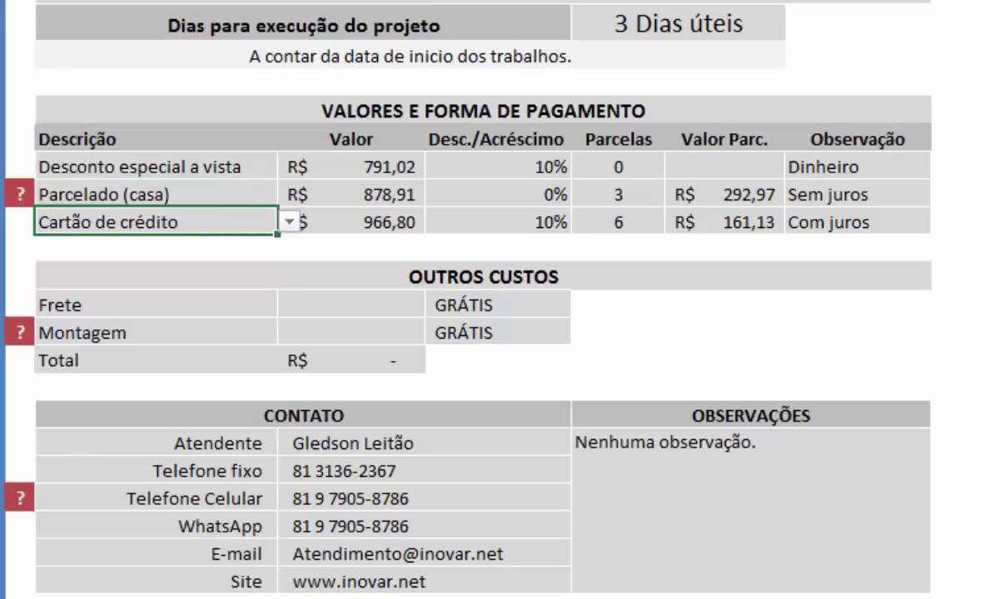
# Try a Frete cost of 20 under OUTROS CUSTOS and clear it again.
pyautogui.scroll(-2, 500, 300)
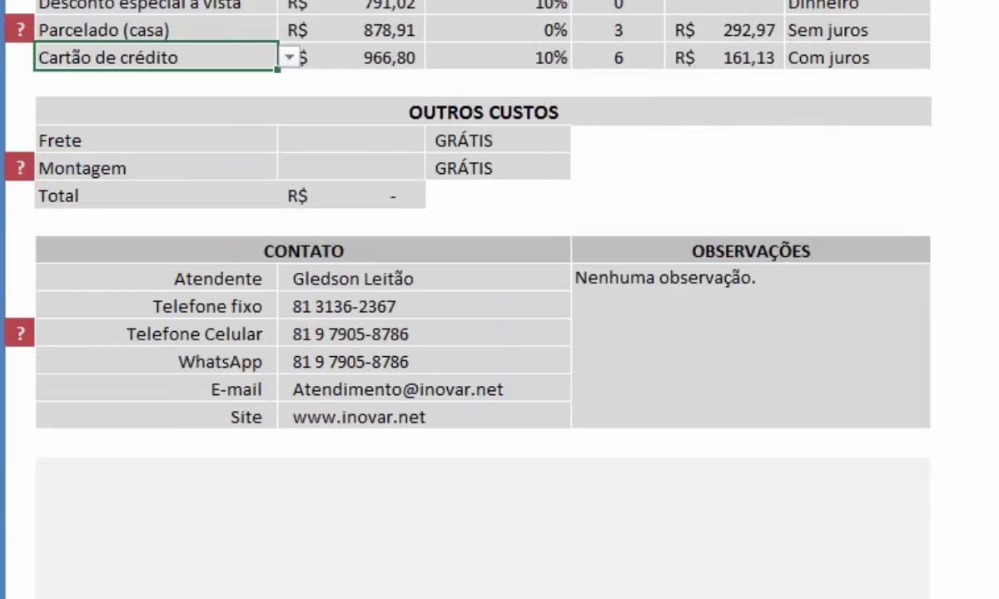
pyautogui.click(351, 139)
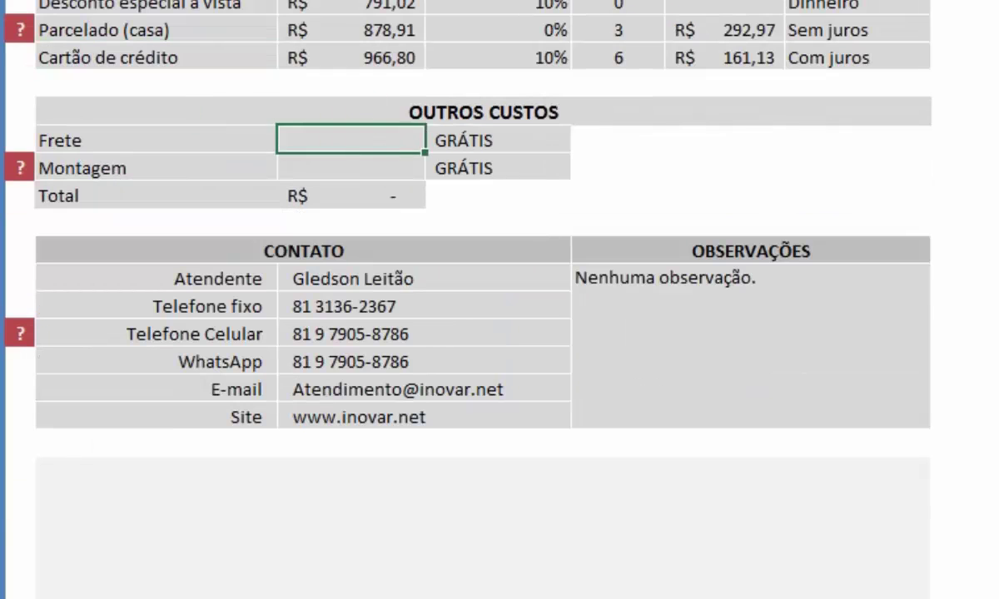
pyautogui.click(351, 168)
pyautogui.click(350, 139)
pyautogui.write('20')
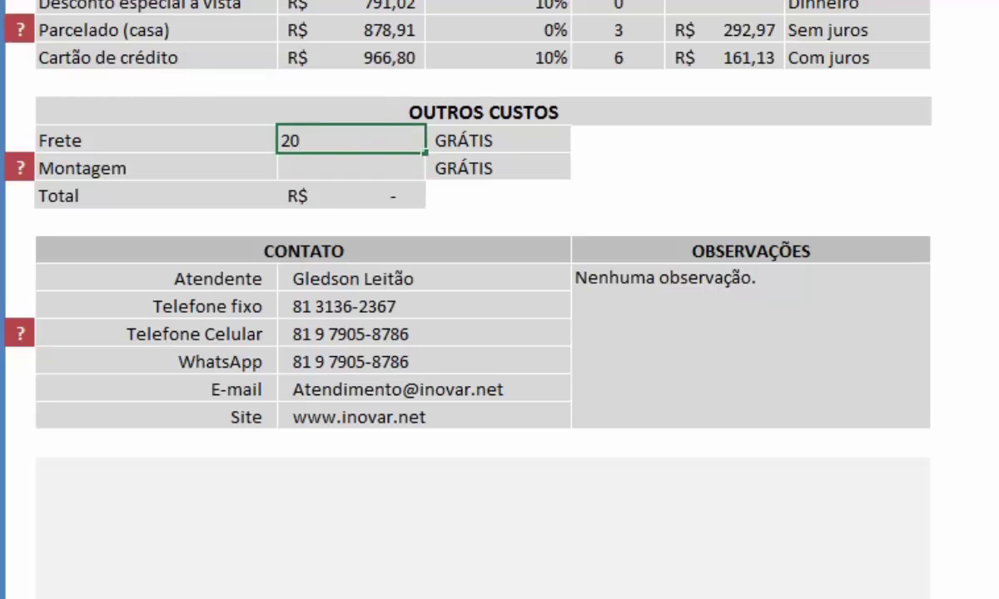
pyautogui.press('Return')
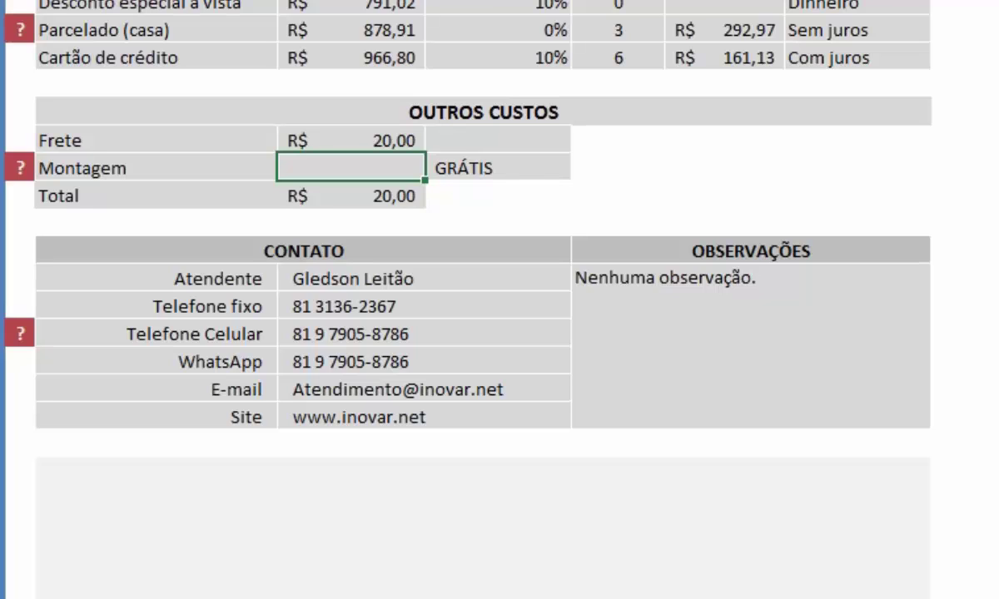
pyautogui.click(350, 140)
pyautogui.press('Delete')
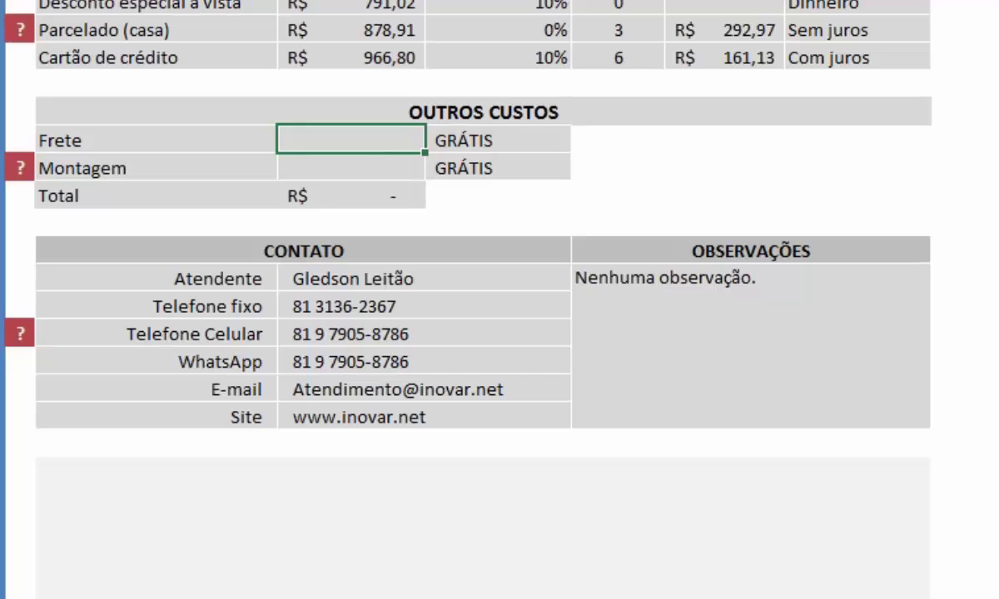
# Review the CONTATO details, the OBSERVAÇÕES box and the blank area at the end of the quote.
pyautogui.scroll(-2, 499, 300)
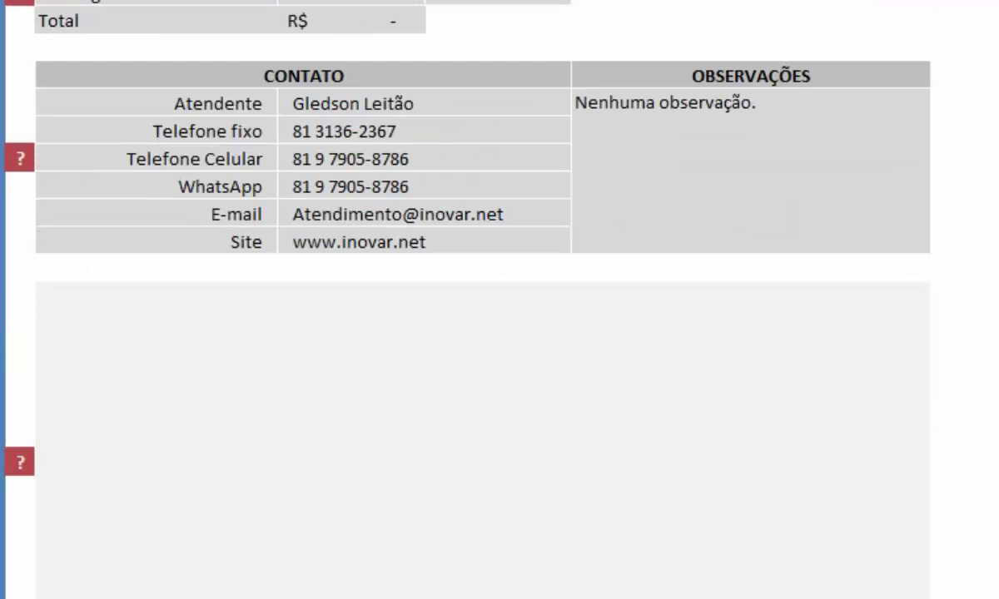
pyautogui.moveTo(349, 103); pyautogui.dragTo(349, 241)
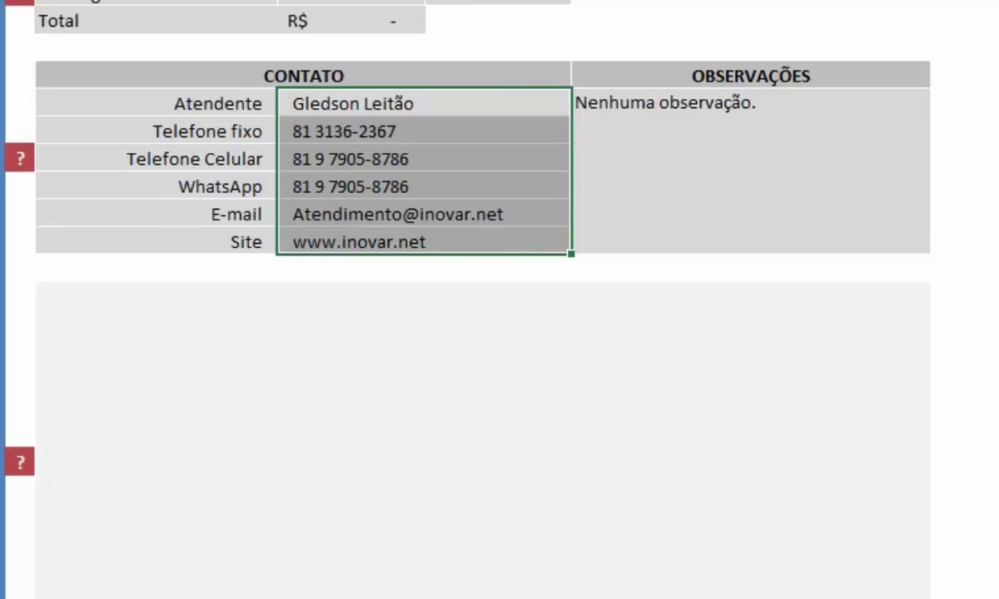
pyautogui.click(750, 171)
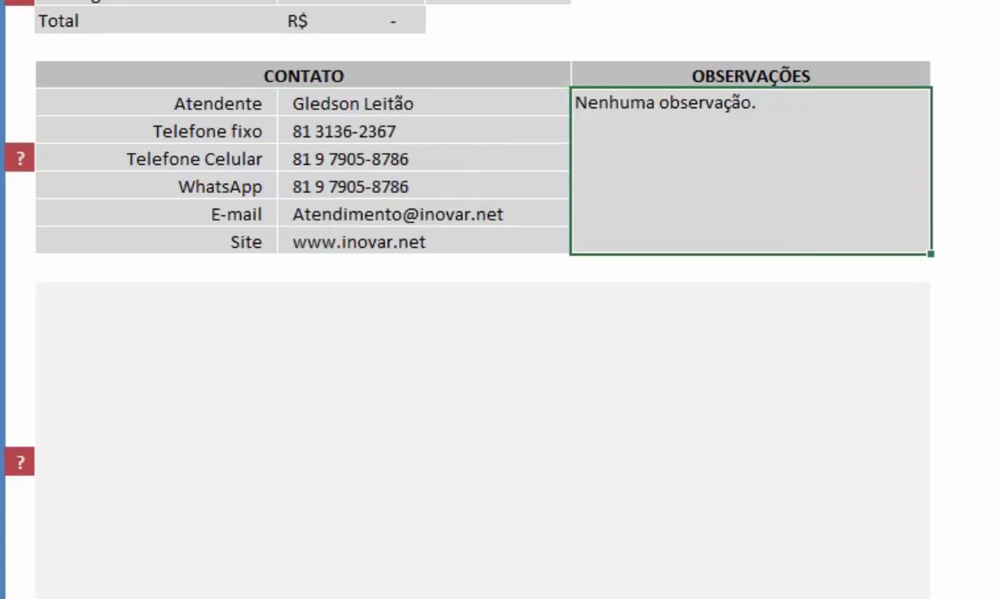
pyautogui.scroll(-3, 499, 299)
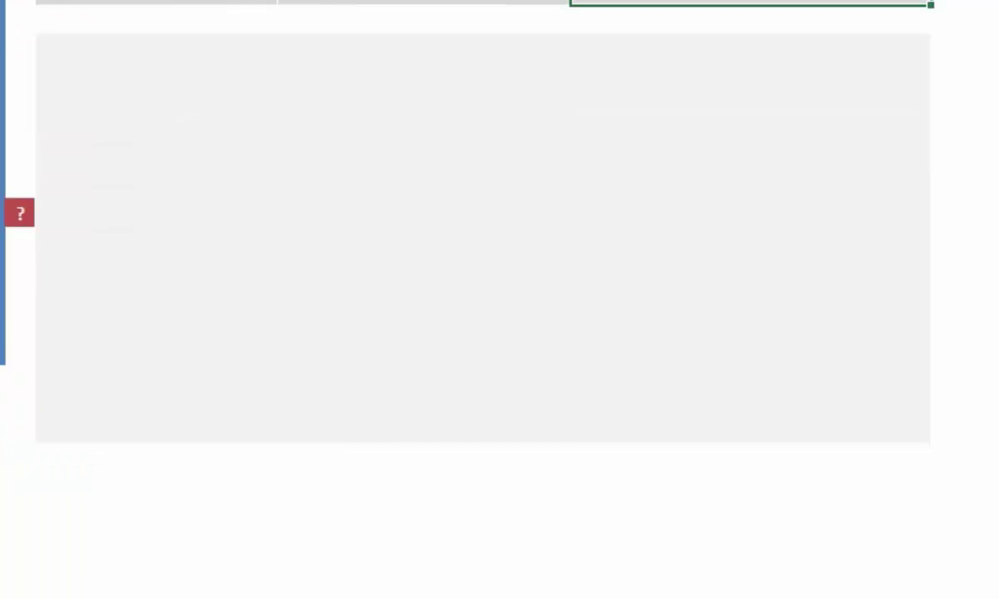
pyautogui.click(156, 74)
pyautogui.moveTo(157, 48); pyautogui.dragTo(733, 241)
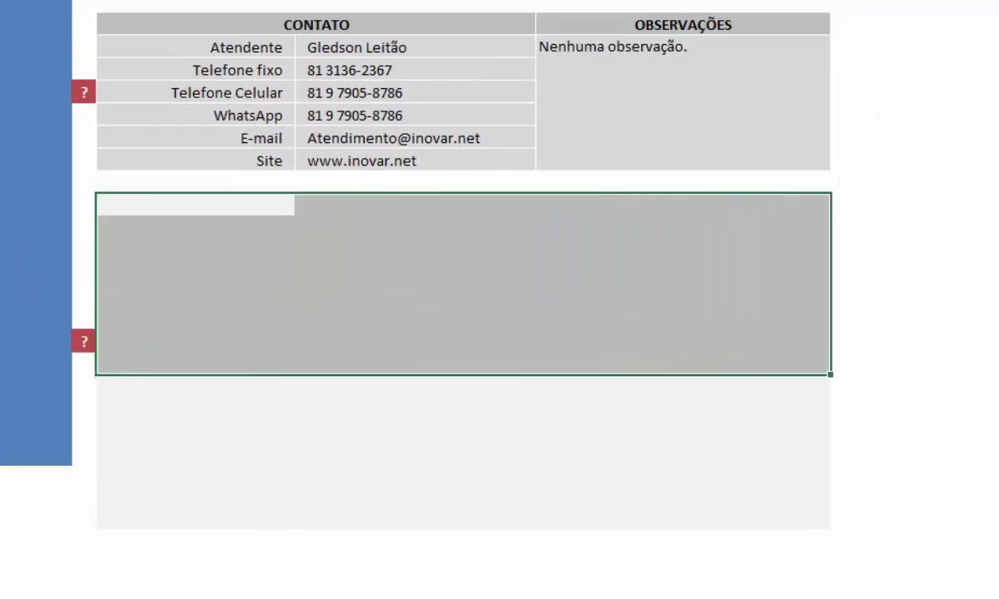
pyautogui.moveTo(830, 374); pyautogui.dragTo(830, 529)
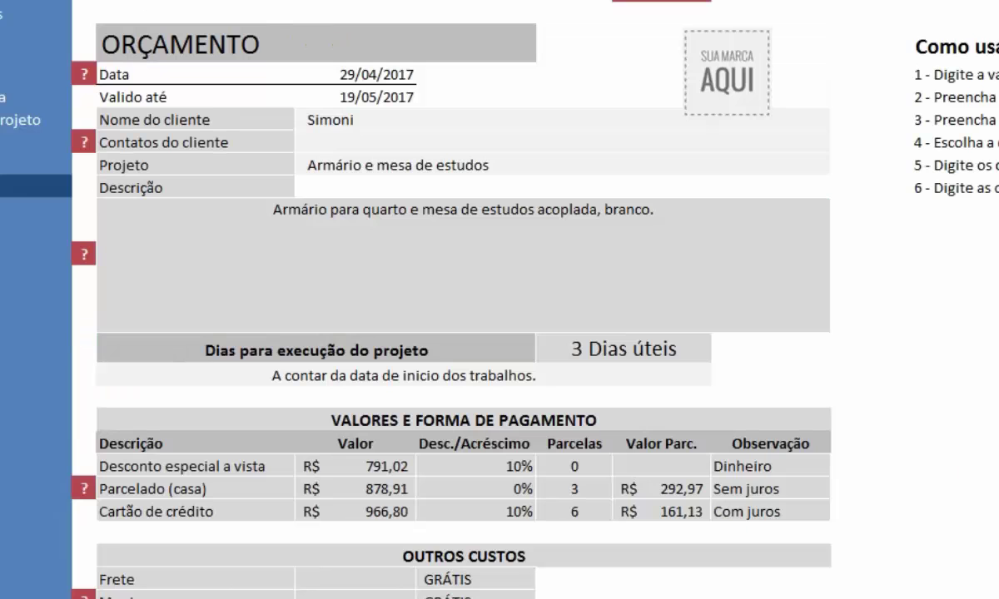
# Open the print preview of the client quote and inspect the page enlarged.
pyautogui.click(945, 375)
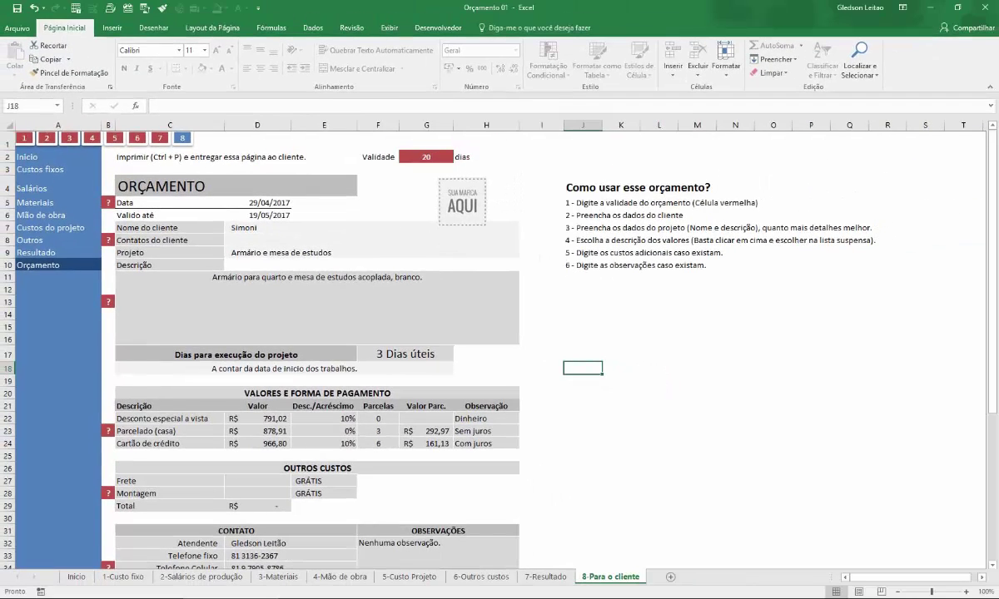
pyautogui.hotkey('ctrl', 'p')
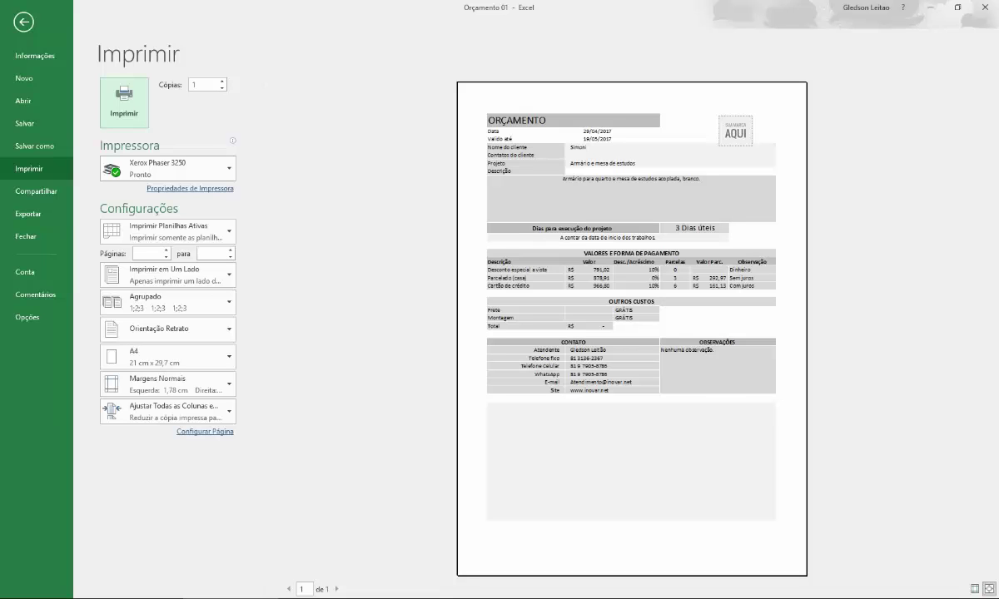
pyautogui.click(987, 589)
pyautogui.scroll(-2, 624, 333)
pyautogui.scroll(2, 624, 333)
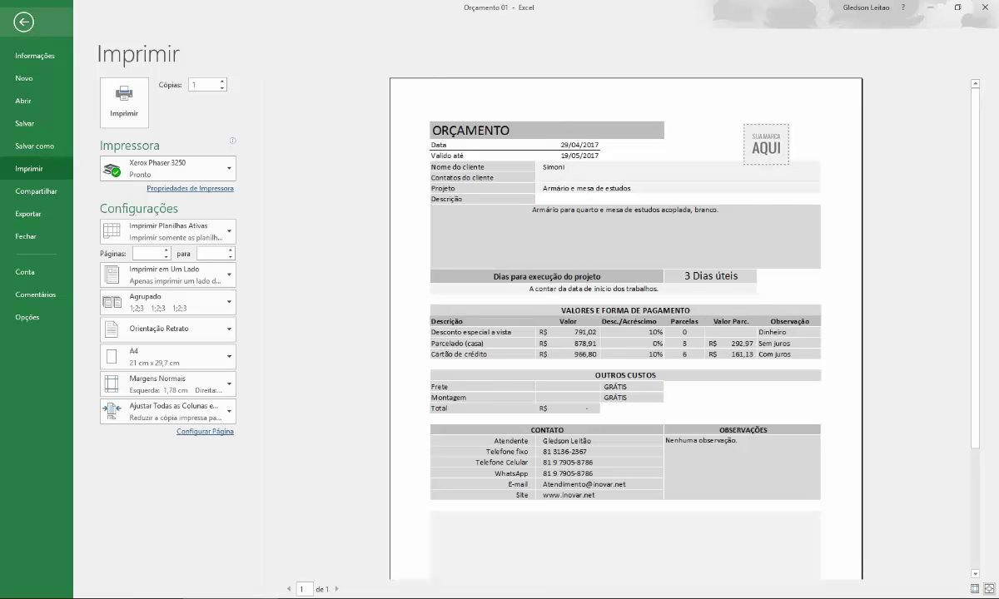
# Choose Microsoft Print to PDF as the printer for the client quote and return to the Orçamento sheet.
pyautogui.click(166, 169)
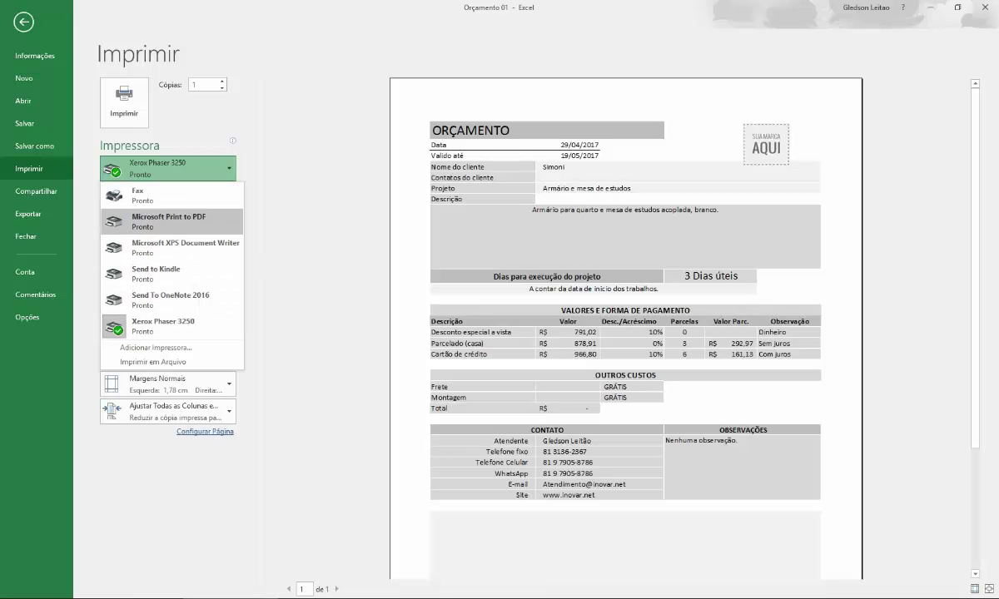
pyautogui.click(167, 221)
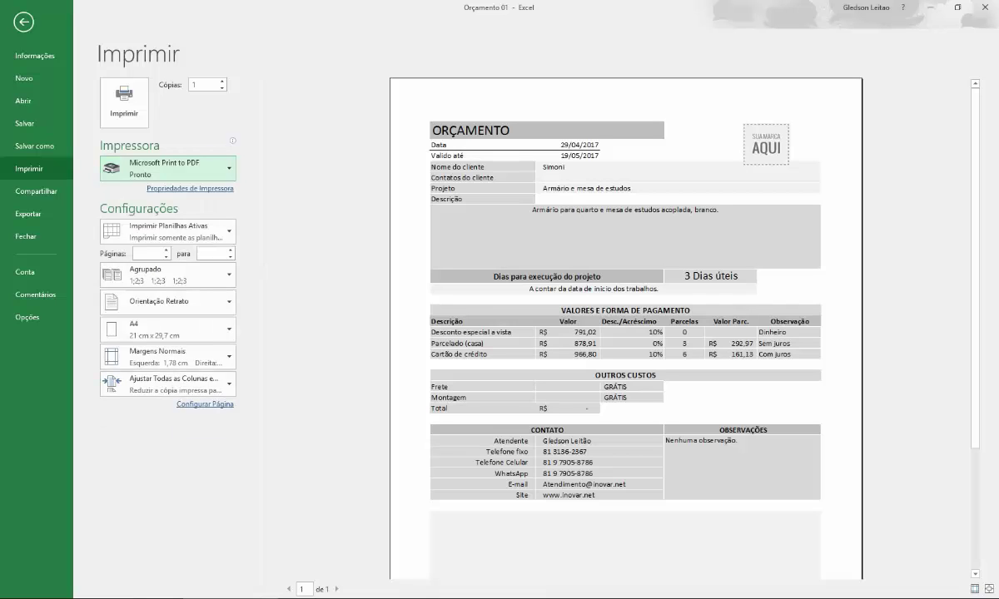
pyautogui.click(23, 21)
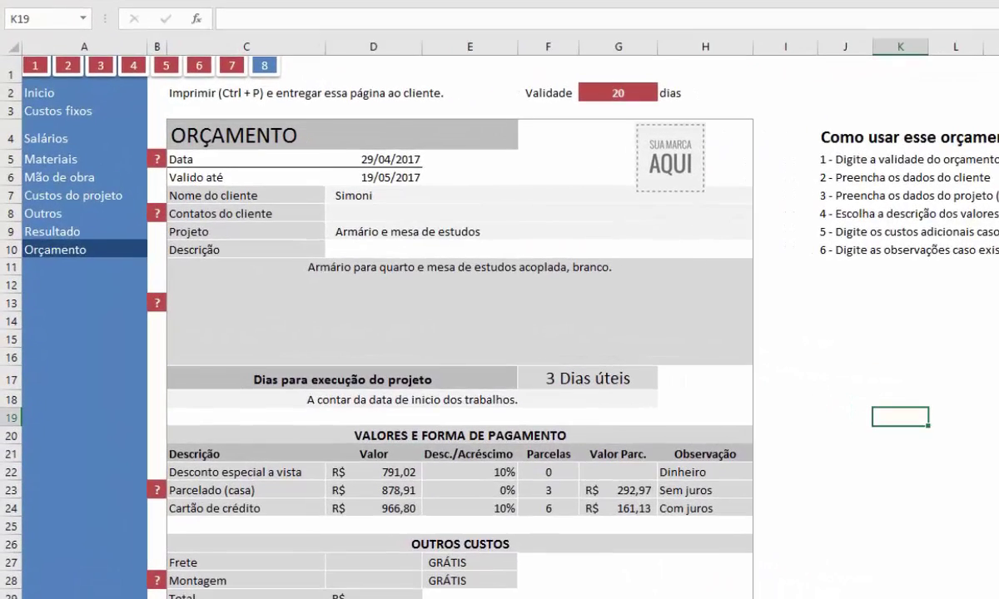
# Review the numbered sheets in order from Custos fixos through Salários, Materiais, Mão de obra, Custos do projeto, Outros and Resultado to Orçamento.
pyautogui.click(24, 138)
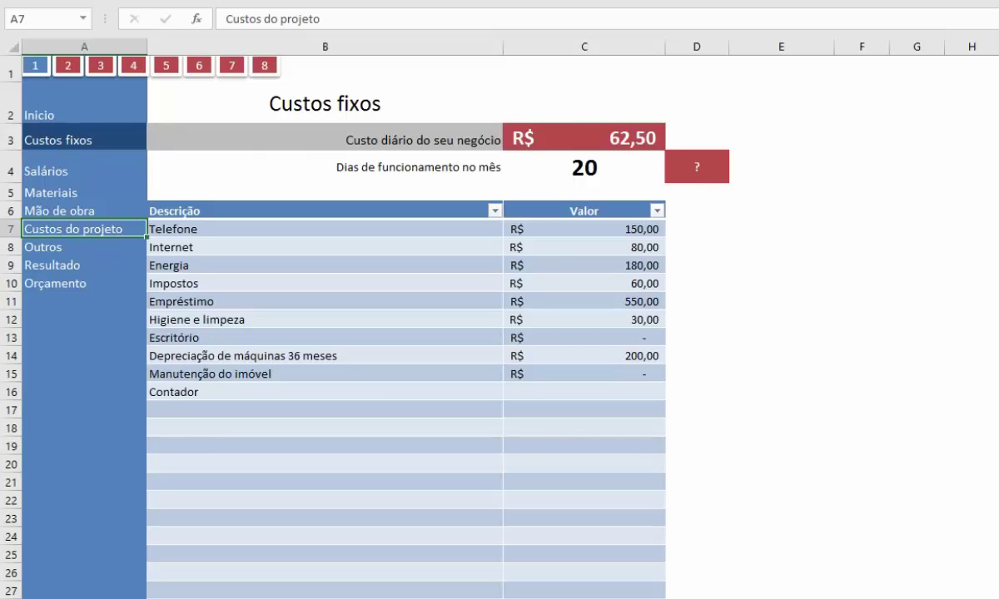
pyautogui.hotkey('ctrl', 'pagedown')
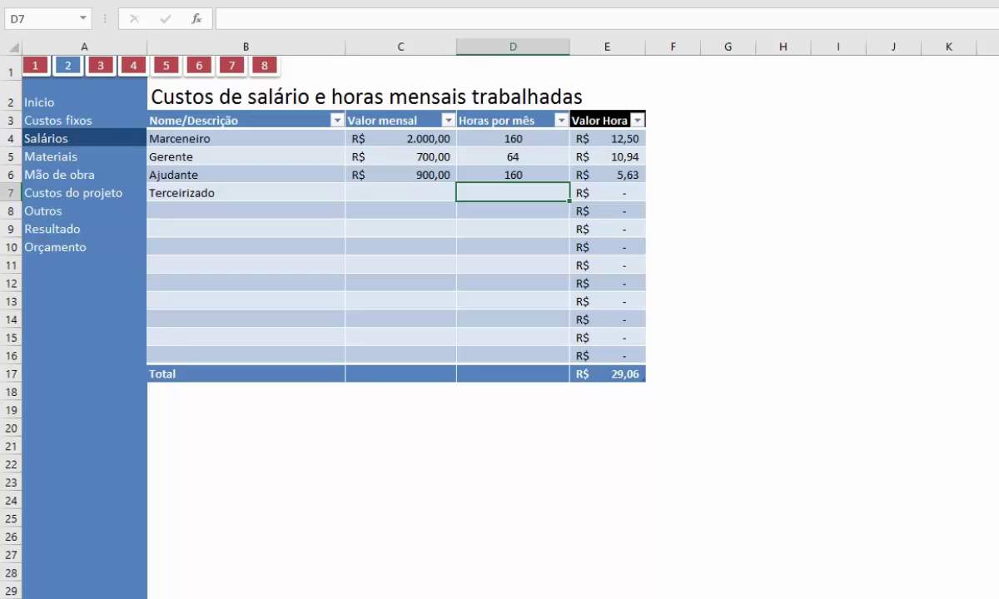
pyautogui.hotkey('ctrl', 'pagedown')
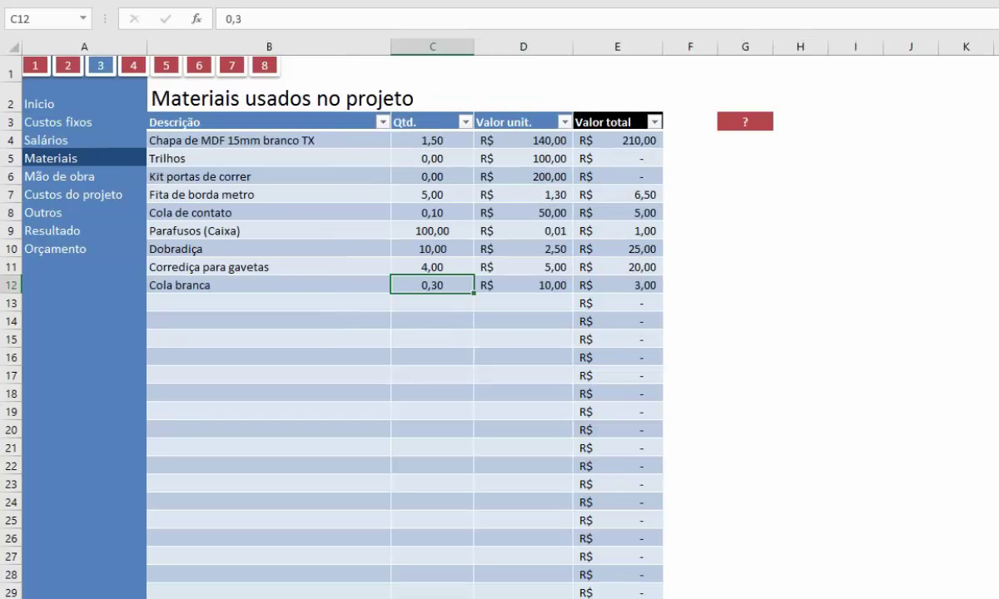
pyautogui.hotkey('ctrl', 'pagedown')
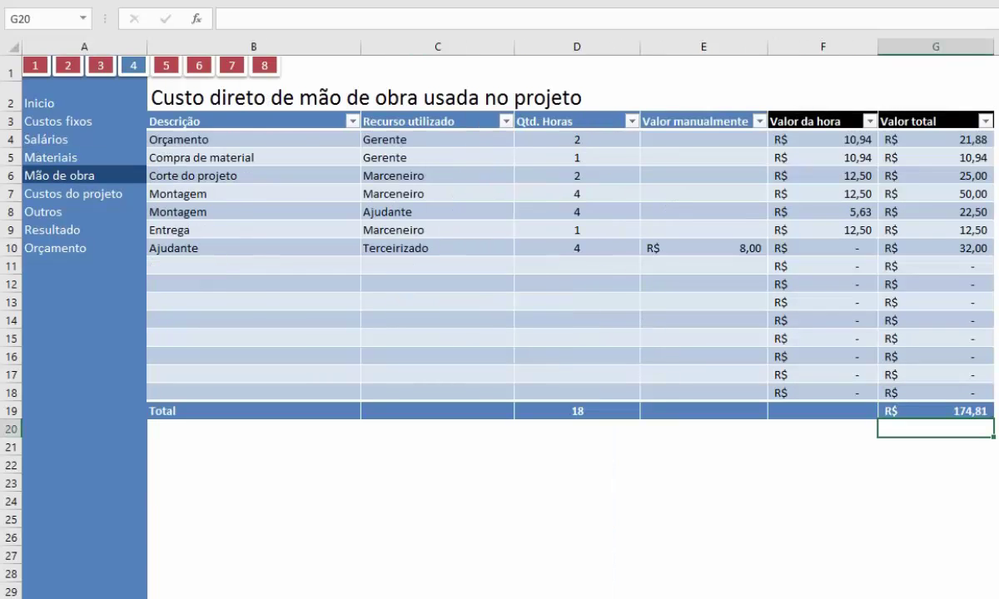
pyautogui.hotkey('ctrl', 'pagedown')
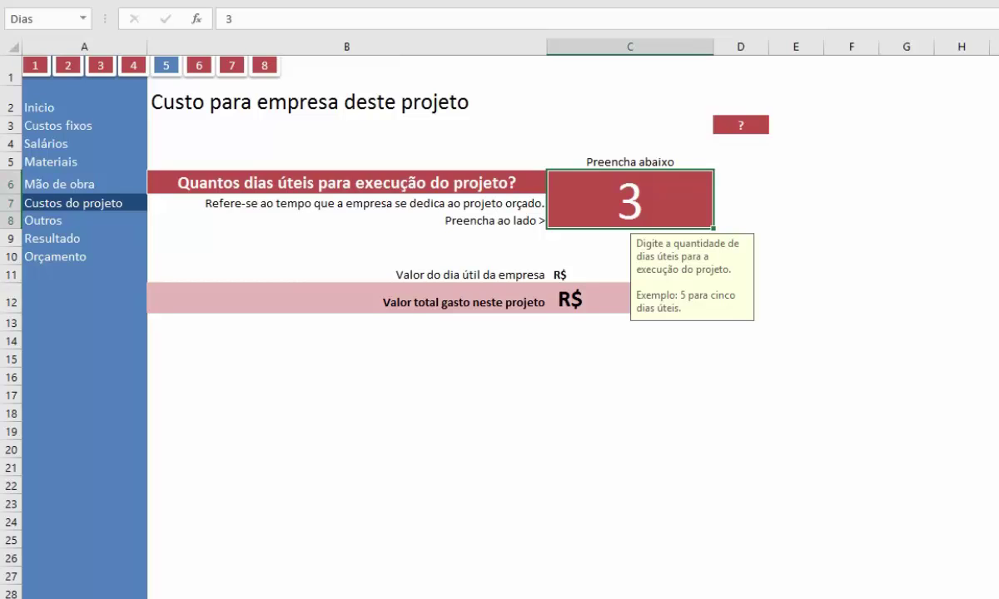
pyautogui.click(795, 484)
pyautogui.hotkey('ctrl', 'pagedown')
pyautogui.hotkey('ctrl', 'pageup')
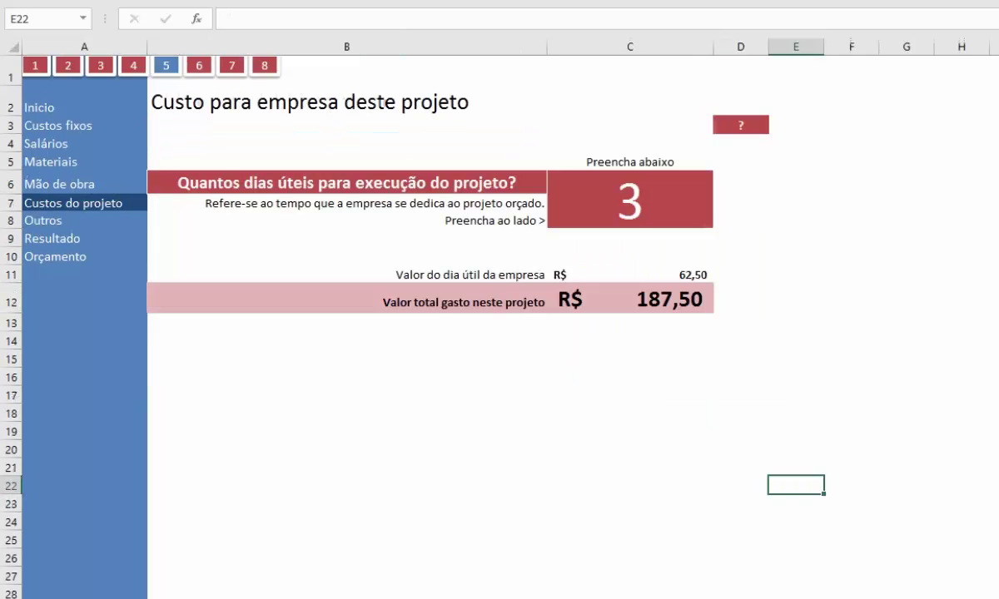
pyautogui.hotkey('ctrl', 'pagedown')
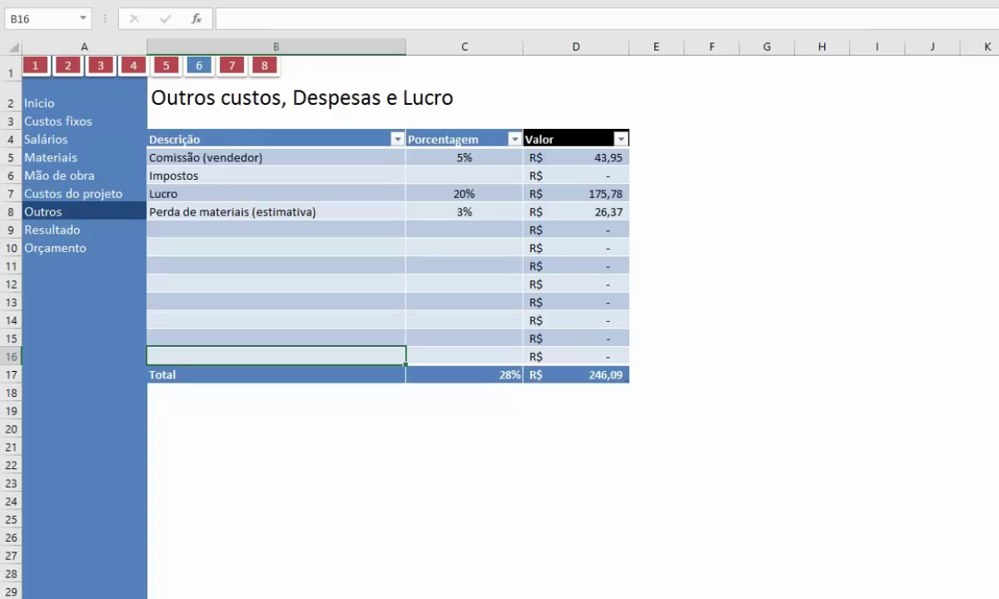
pyautogui.hotkey('ctrl', 'pagedown')
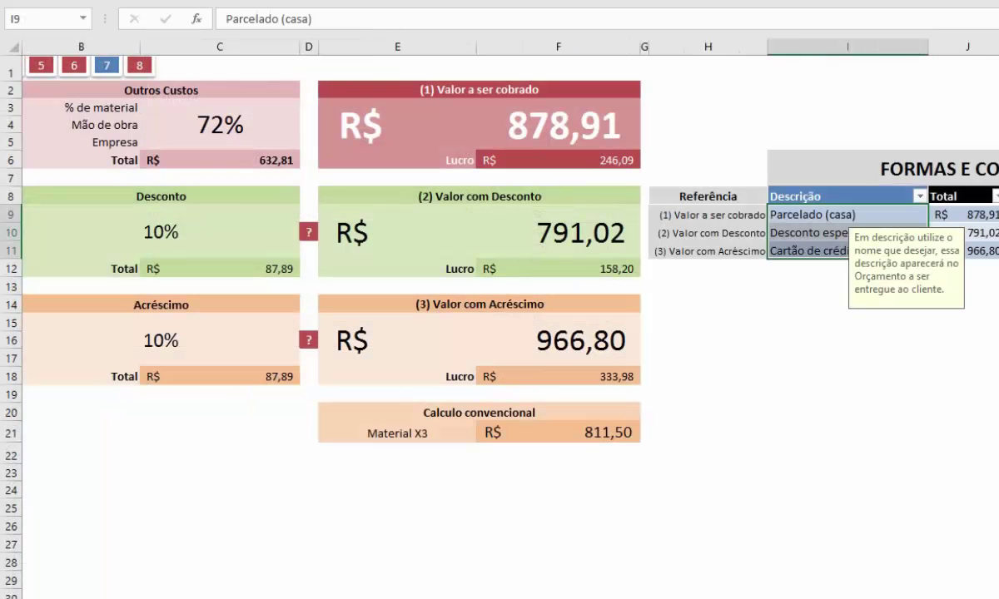
pyautogui.hotkey('ctrl', 'pagedown')
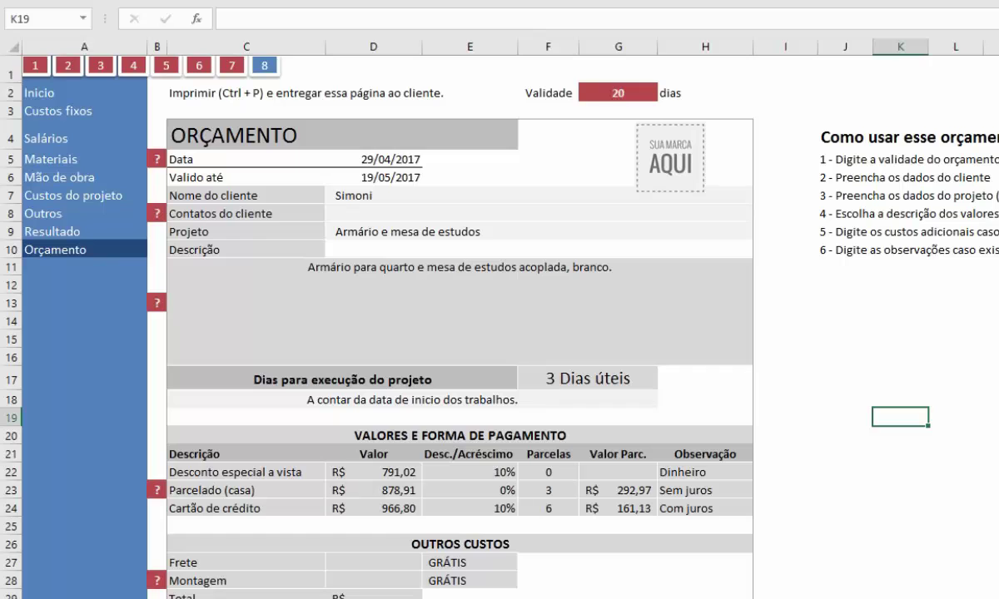
# Revisit the Materiais, Mão de obra, Custos do projeto and Orçamento sheets, and finish on the Inicio sheet.
pyautogui.click(84, 159)
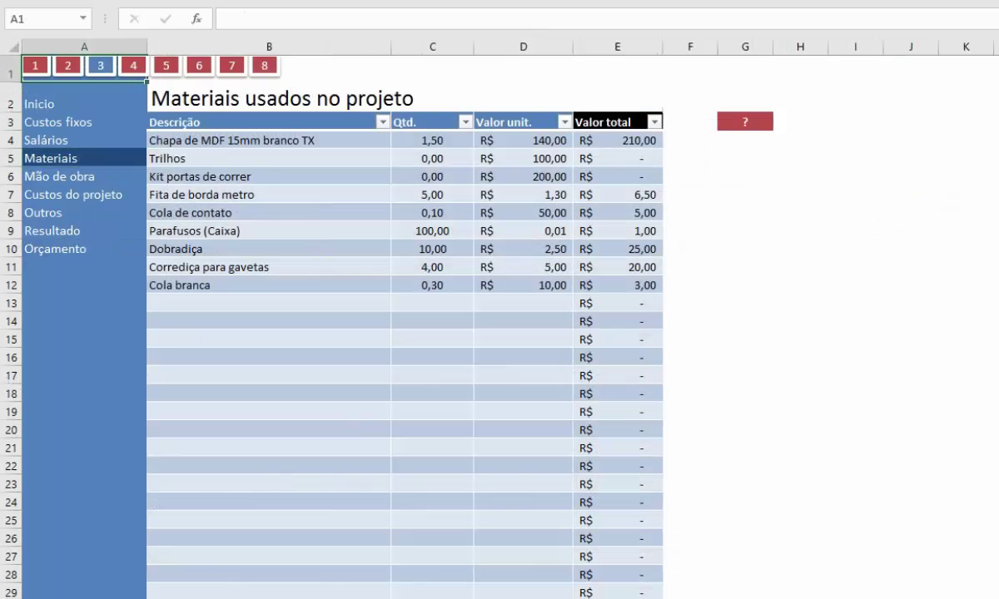
pyautogui.click(83, 177)
pyautogui.click(83, 195)
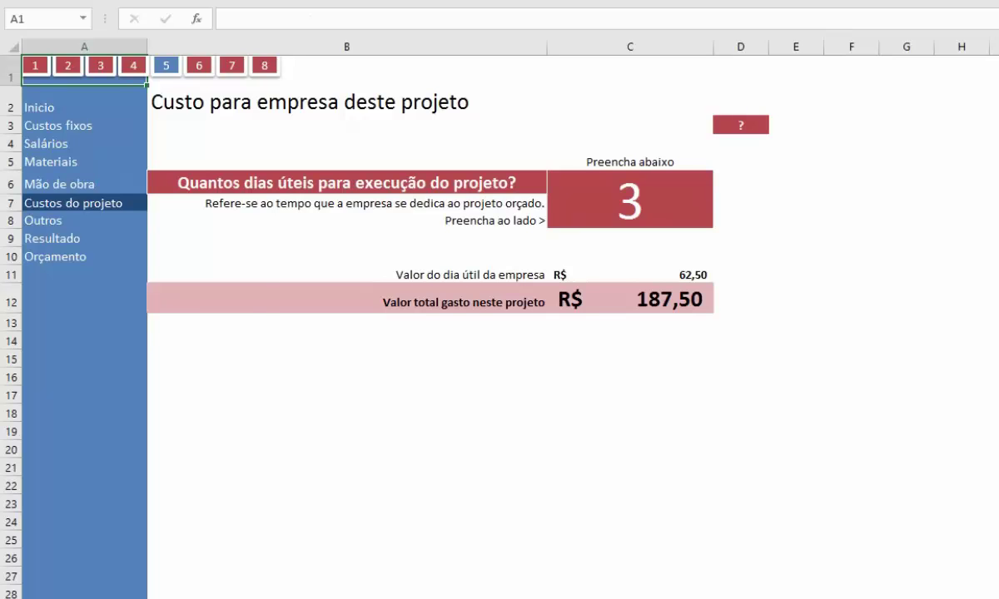
pyautogui.click(83, 256)
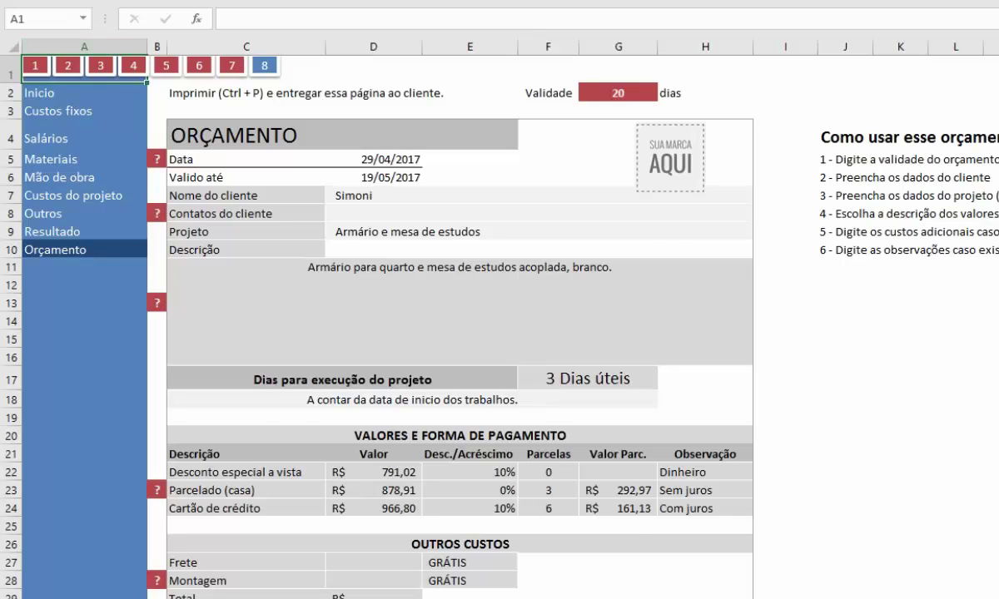
pyautogui.click(50, 93)
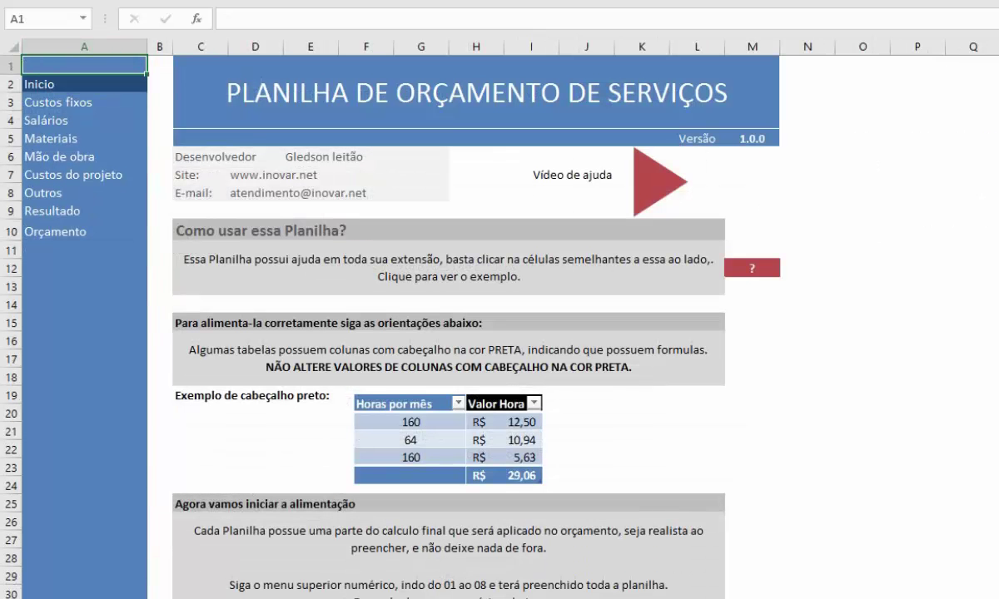